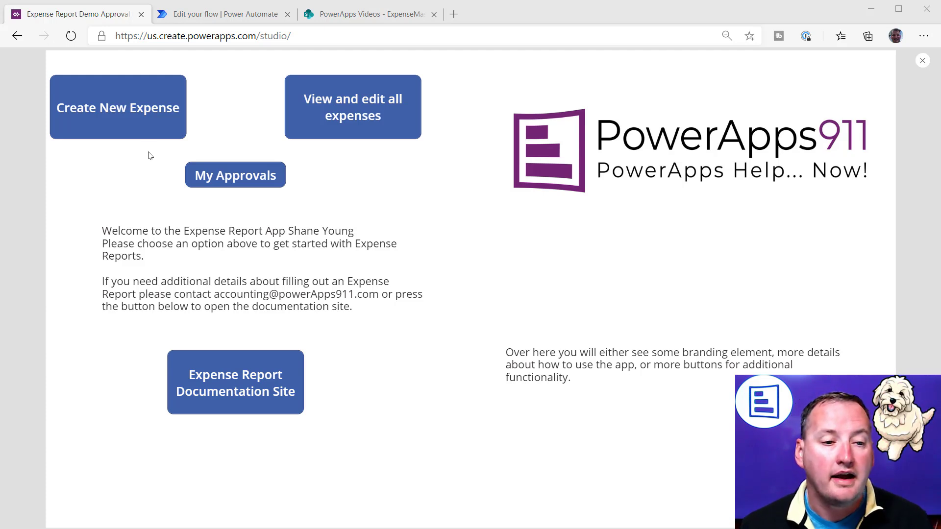
- Start a new expense titled "Flow demo" with the expense type Wasteful
{"action": "left_click", "coordinate": [136, 127]}
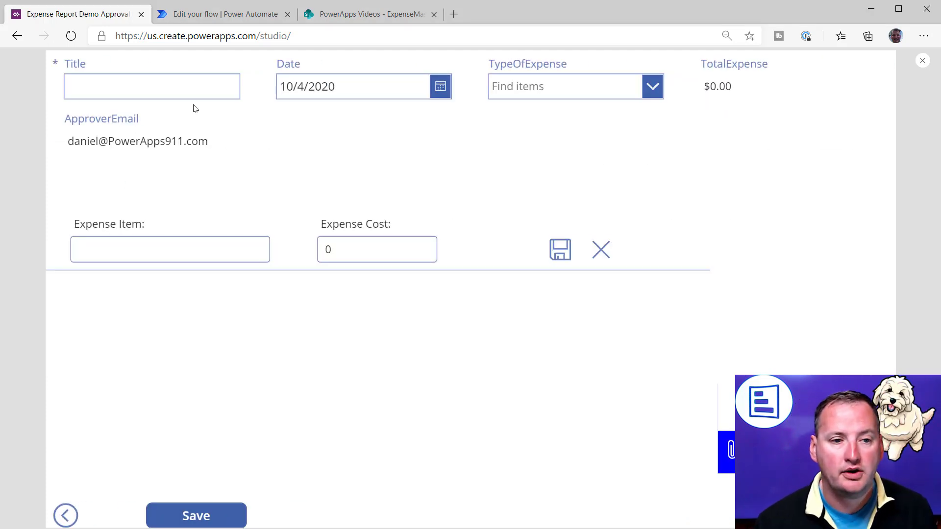
{"action": "left_click", "coordinate": [199, 90]}
{"action": "type", "text": "Flow demo"}
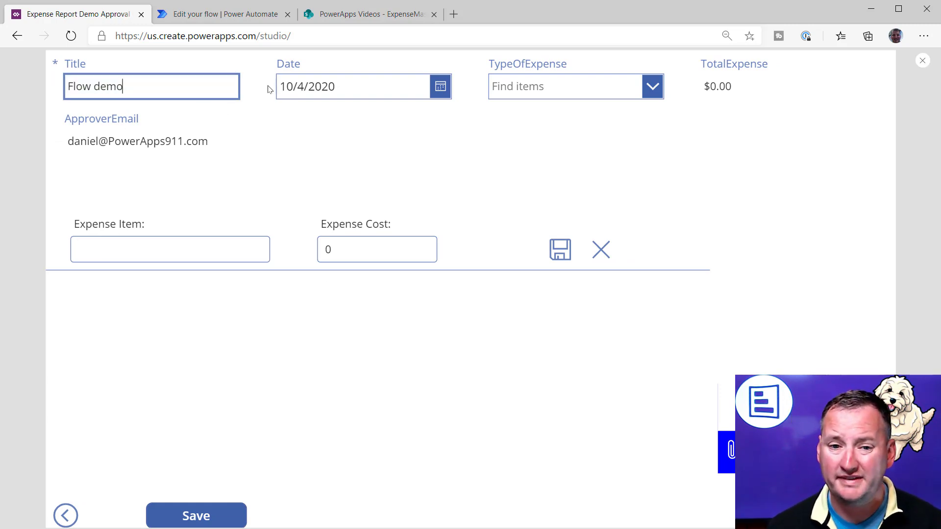
{"action": "left_click", "coordinate": [608, 87]}
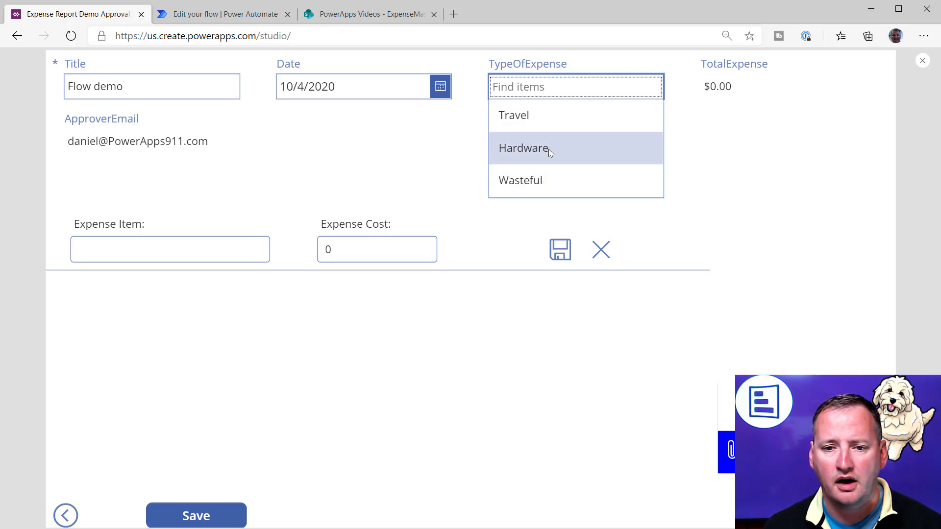
{"action": "left_click", "coordinate": [542, 185]}
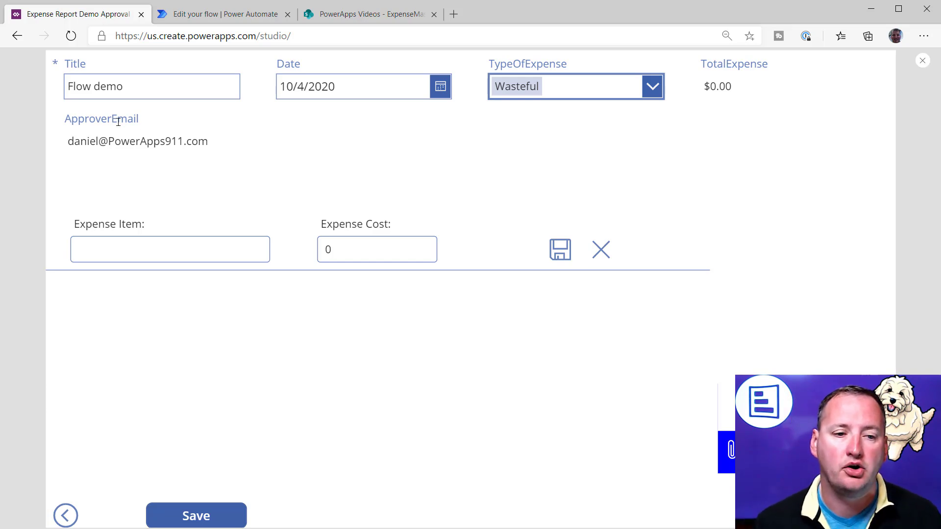
- Add a line item "Tesla Plaid" costing 134000 and save the expense report
{"action": "left_click", "coordinate": [194, 249]}
{"action": "type", "text": "Tesl"}
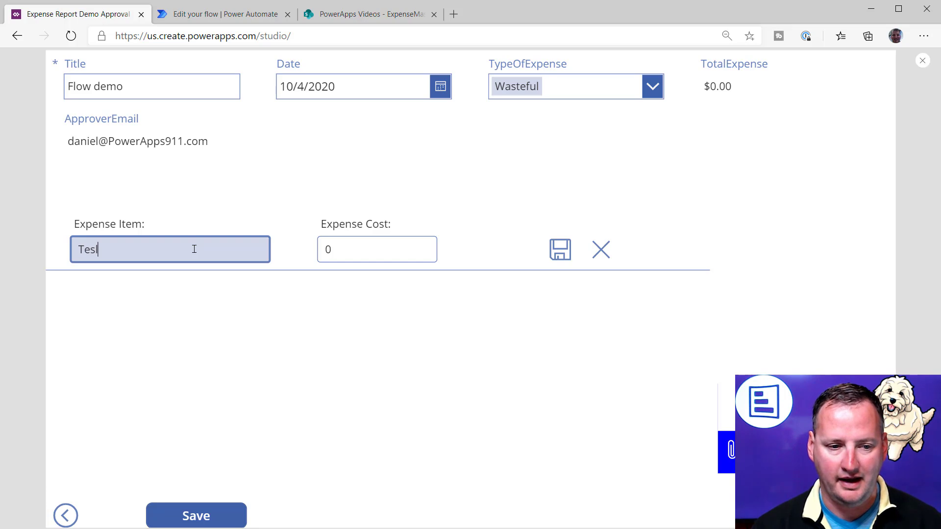
{"action": "type", "text": "a Plaid"}
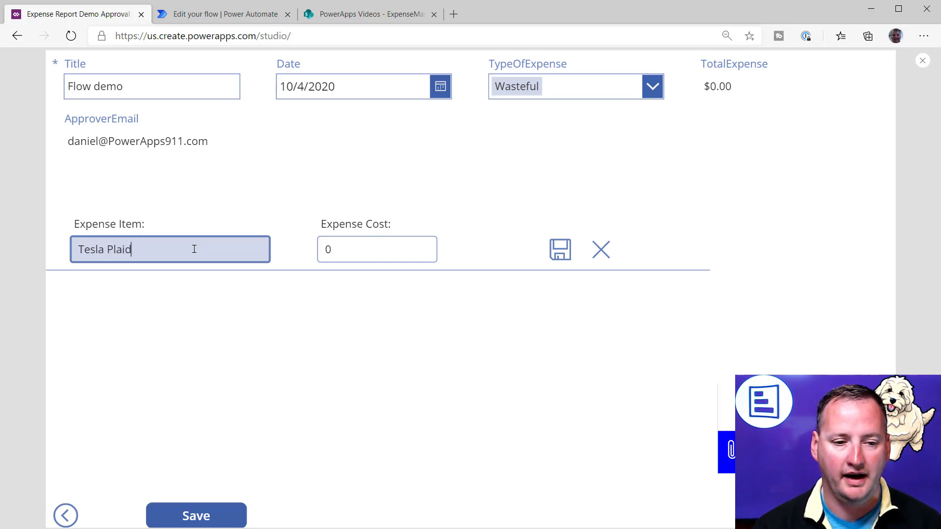
{"action": "key", "text": "Tab"}
{"action": "type", "text": "134"}
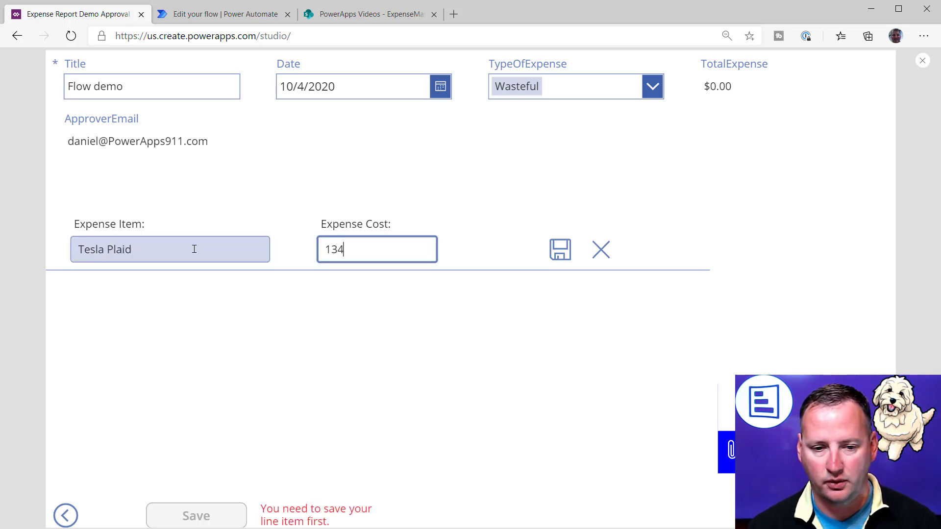
{"action": "type", "text": "000"}
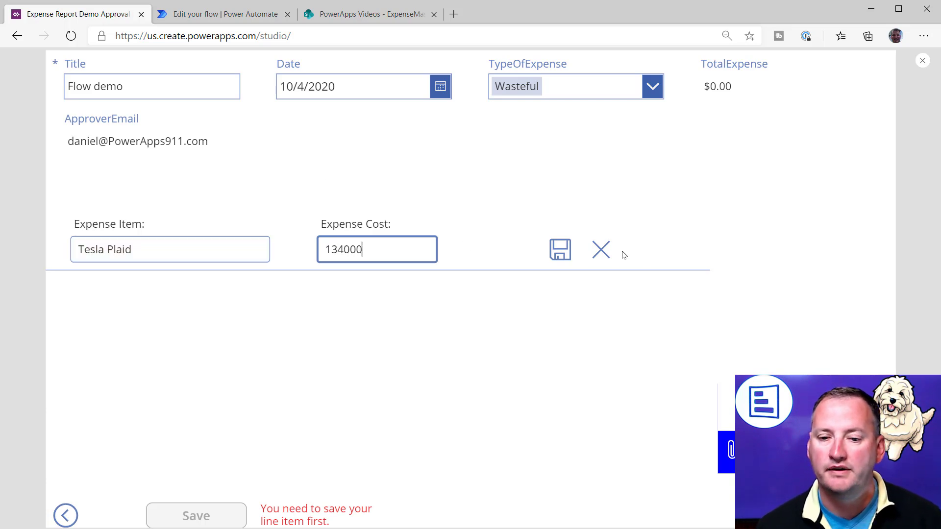
{"action": "left_click", "coordinate": [561, 256]}
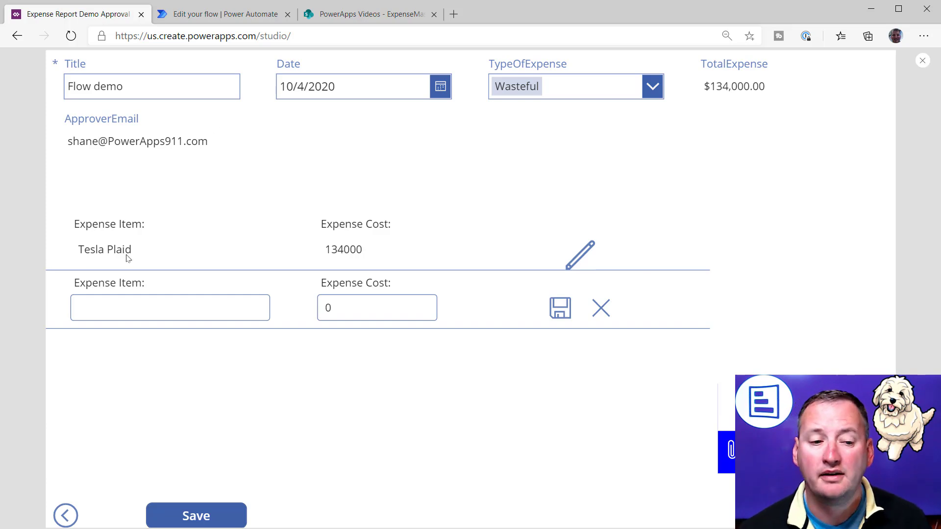
{"action": "left_click", "coordinate": [212, 514]}
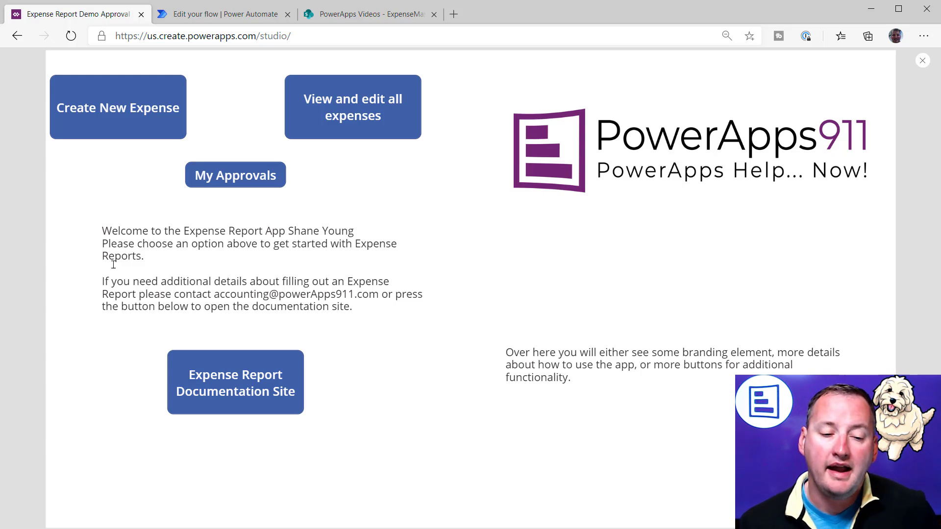
- Check the submitted expenses in My Approvals and return to open a blank expense form
{"action": "left_click", "coordinate": [230, 185]}
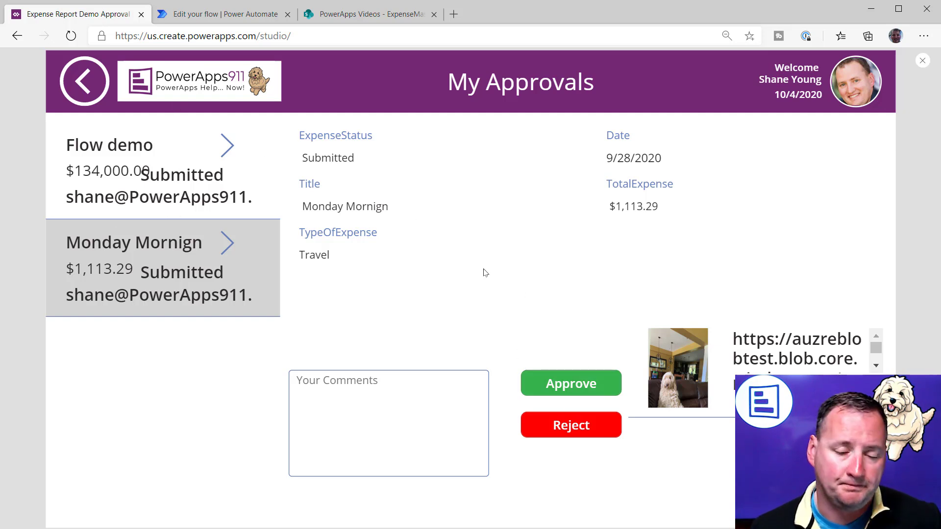
{"action": "left_click", "coordinate": [79, 76]}
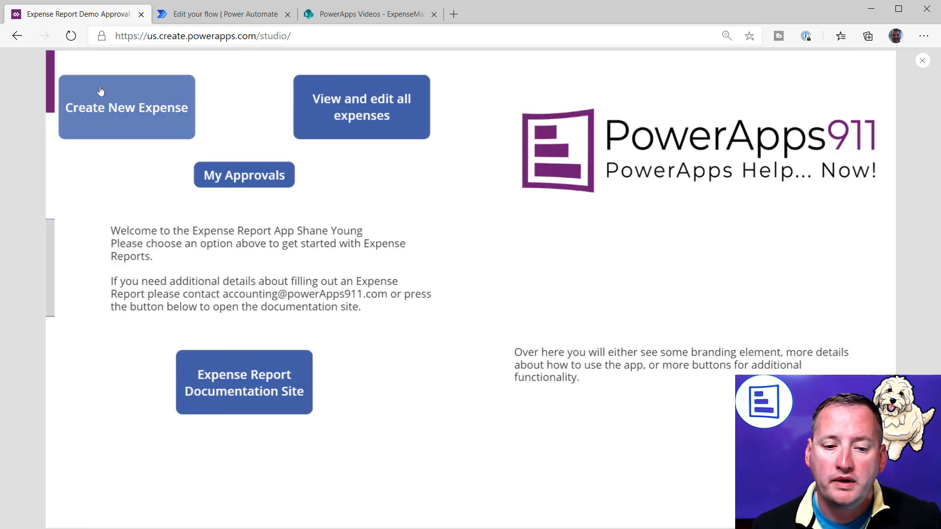
{"action": "left_click", "coordinate": [164, 120]}
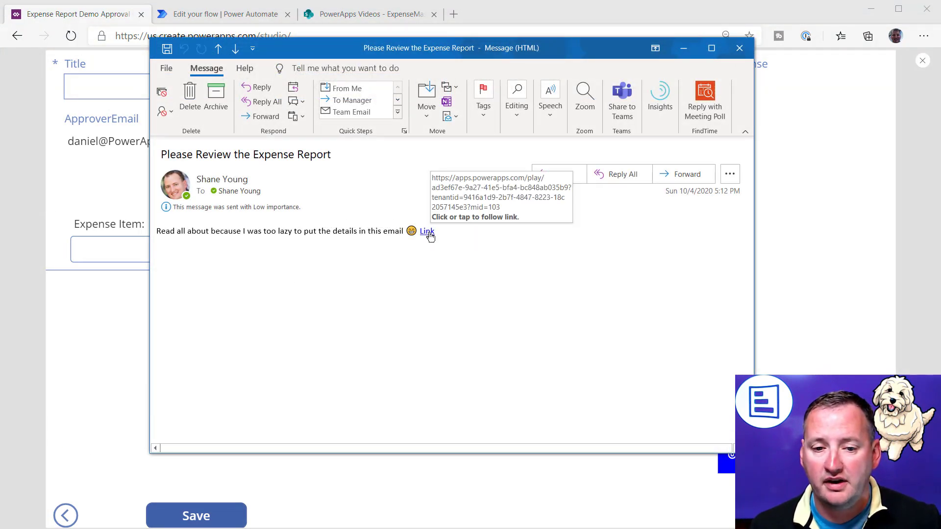
- Open the app from the review email's link with SharePoint access allowed, and revisit My Approvals from its home screen
{"action": "left_click", "coordinate": [428, 233]}
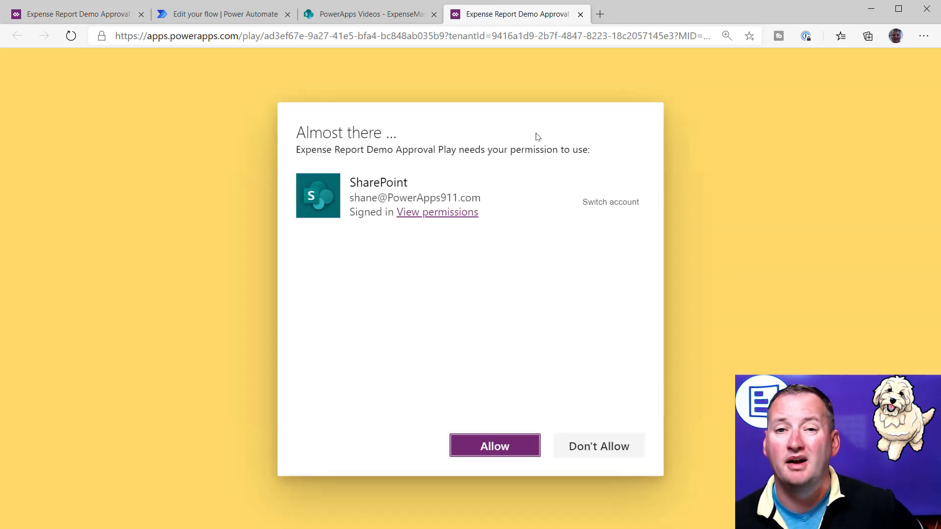
{"action": "left_click", "coordinate": [492, 446]}
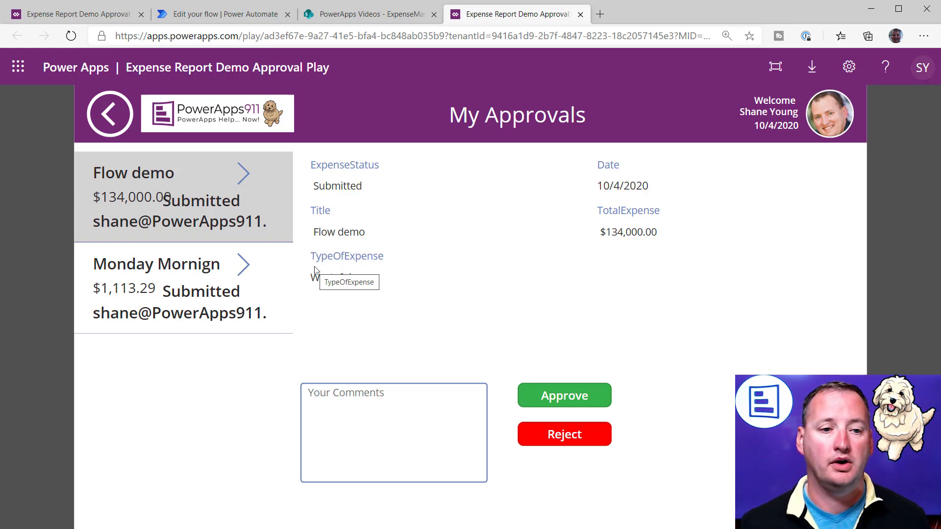
{"action": "left_click", "coordinate": [107, 116]}
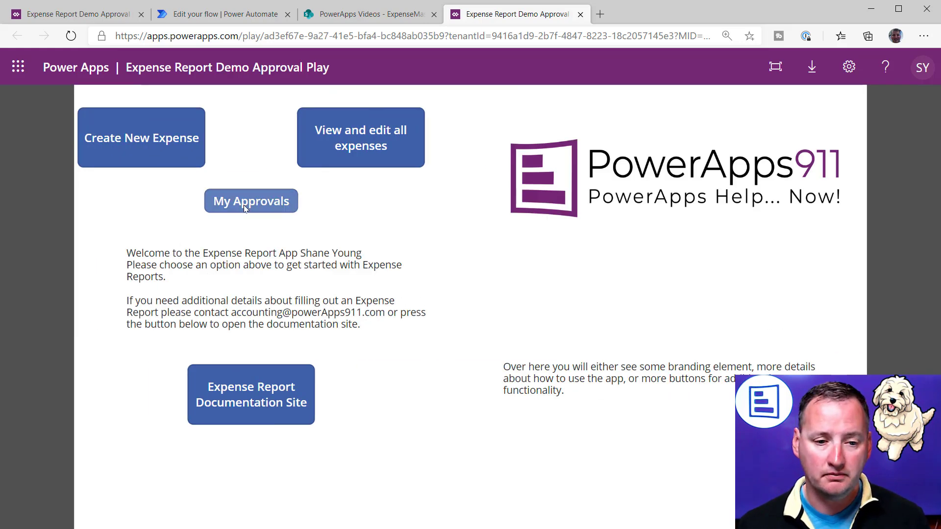
{"action": "left_click", "coordinate": [247, 209]}
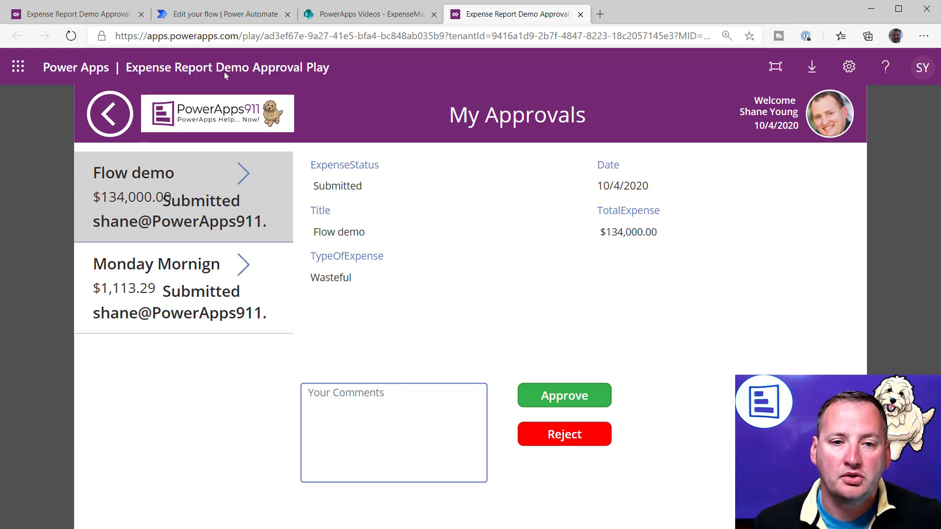
- Switch to the Test Daily flow in Power Automate and inspect the Recurrence trigger with its advanced options
{"action": "left_click", "coordinate": [220, 17]}
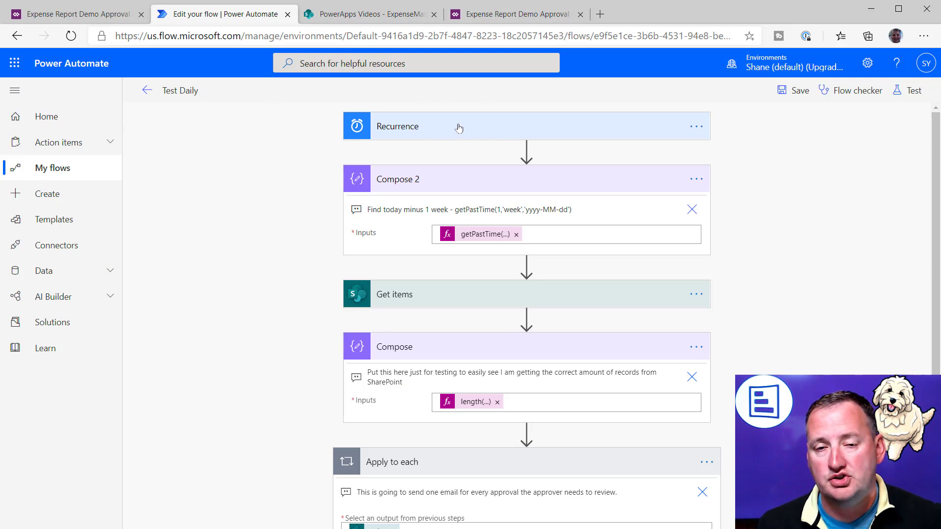
{"action": "left_click", "coordinate": [483, 129]}
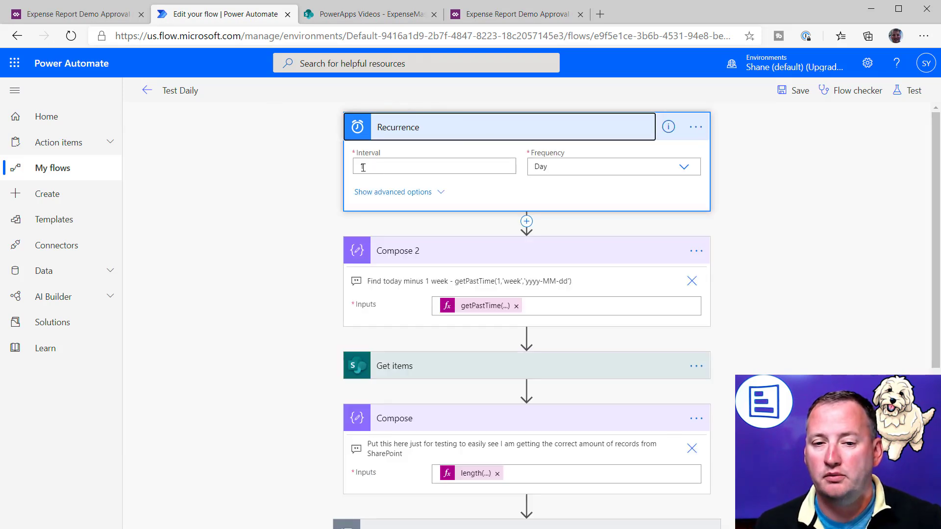
{"action": "left_click", "coordinate": [445, 197]}
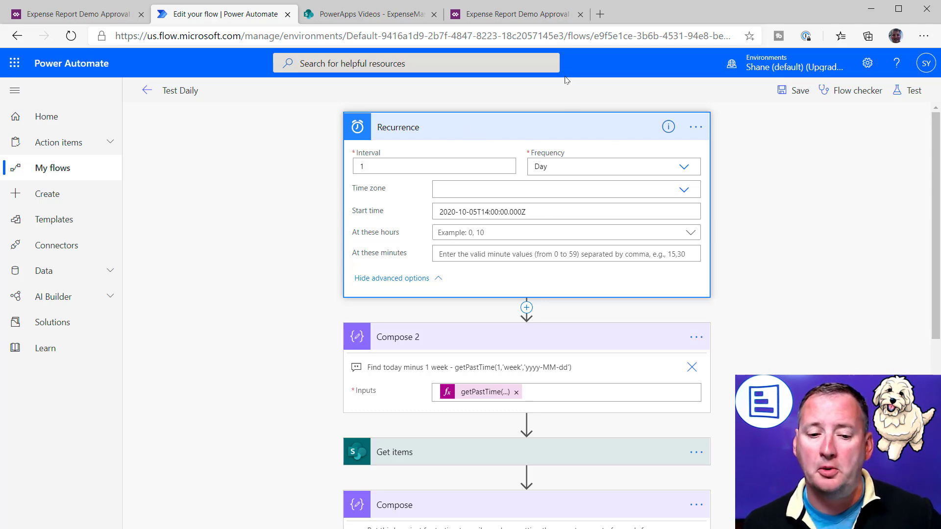
- Examine the Compose 2 date expression and the Get items settings, including its filter query
{"action": "scroll", "coordinate": [498, 167], "scroll_direction": "down", "scroll_amount": 3}
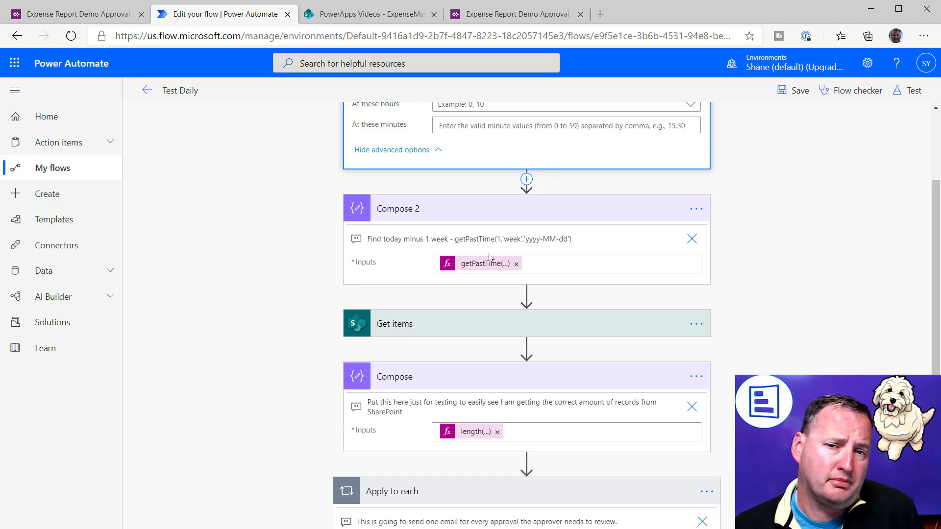
{"action": "scroll", "coordinate": [513, 232], "scroll_direction": "down", "scroll_amount": 3}
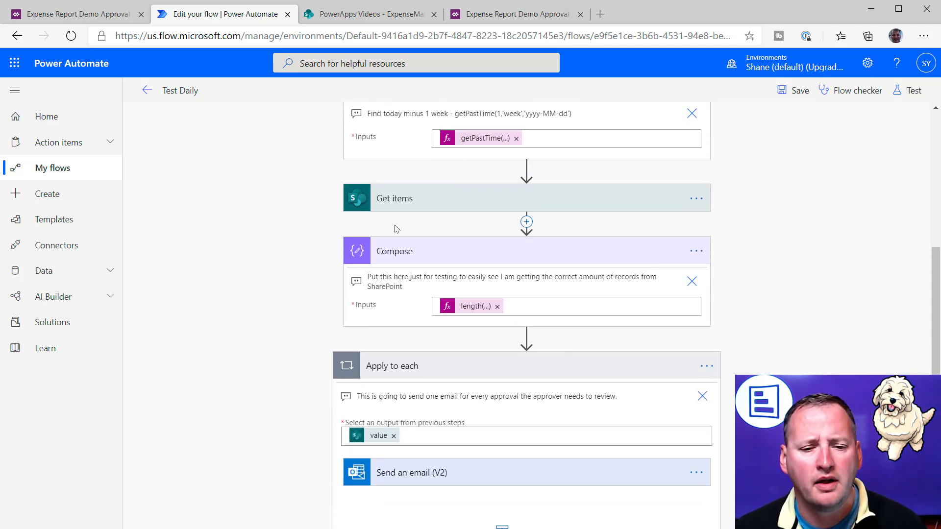
{"action": "left_click", "coordinate": [500, 194]}
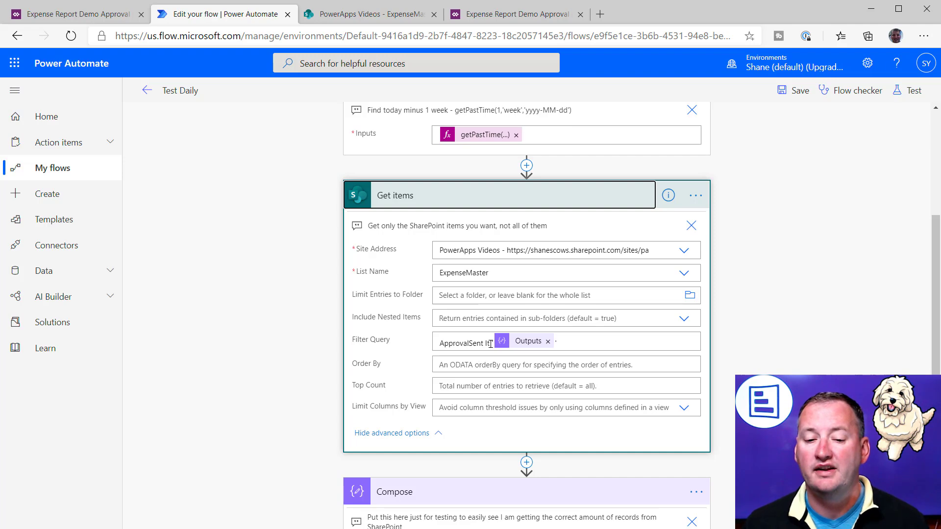
{"action": "scroll", "coordinate": [514, 209], "scroll_direction": "up", "scroll_amount": 1}
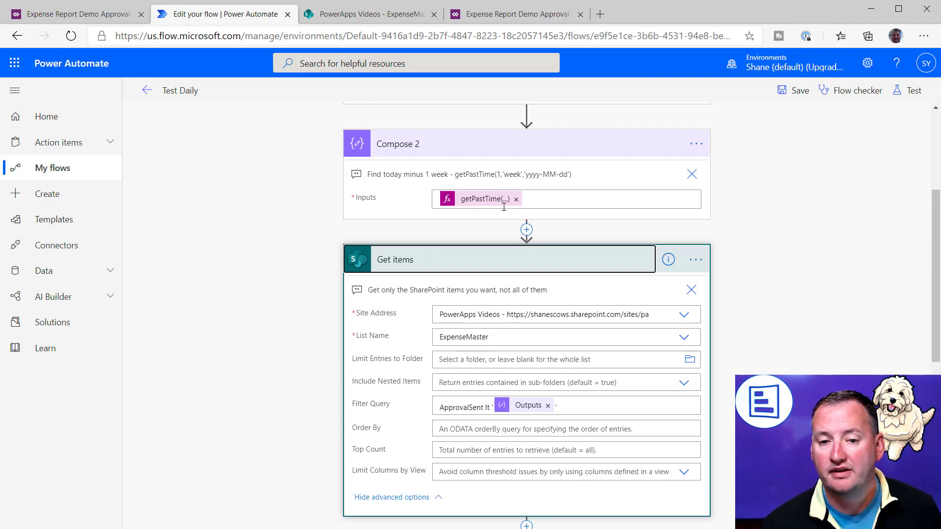
{"action": "scroll", "coordinate": [484, 206], "scroll_direction": "down", "scroll_amount": 2}
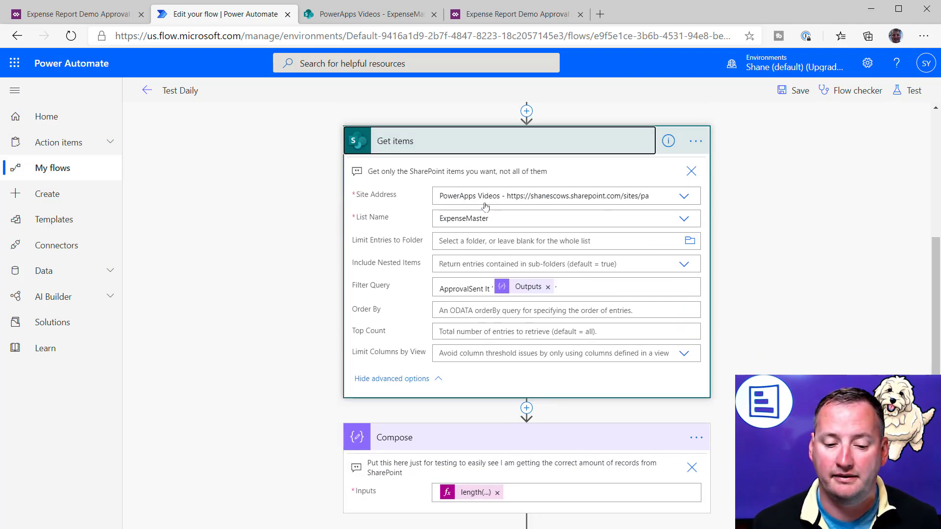
- Review the Compose test step and expand the Send an email action inside the Apply to each loop
{"action": "scroll", "coordinate": [486, 207], "scroll_direction": "down", "scroll_amount": 3}
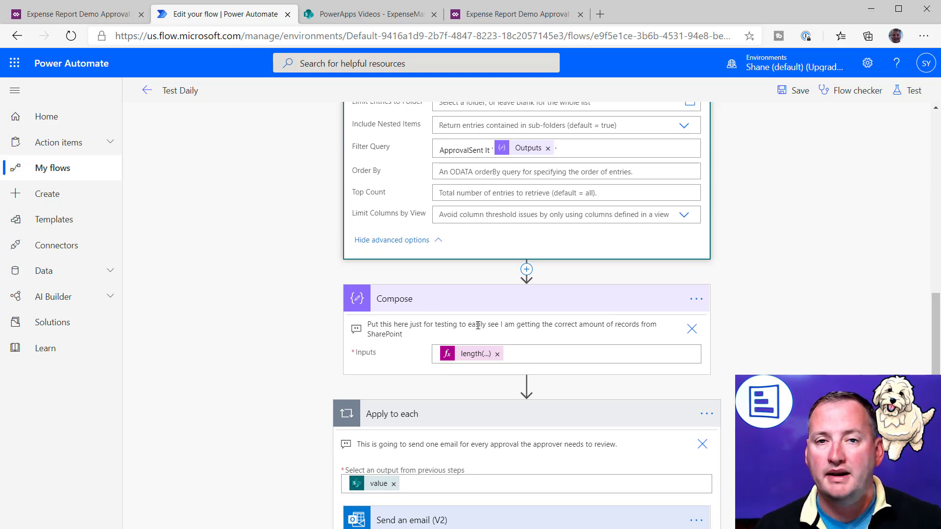
{"action": "scroll", "coordinate": [478, 325], "scroll_direction": "down", "scroll_amount": 3}
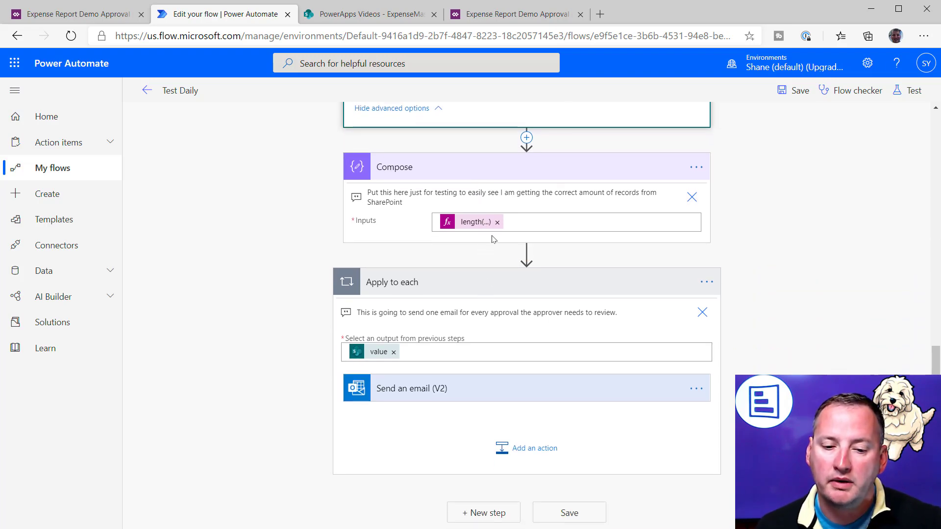
{"action": "left_click", "coordinate": [498, 392]}
{"action": "scroll", "coordinate": [491, 412], "scroll_direction": "down", "scroll_amount": 3}
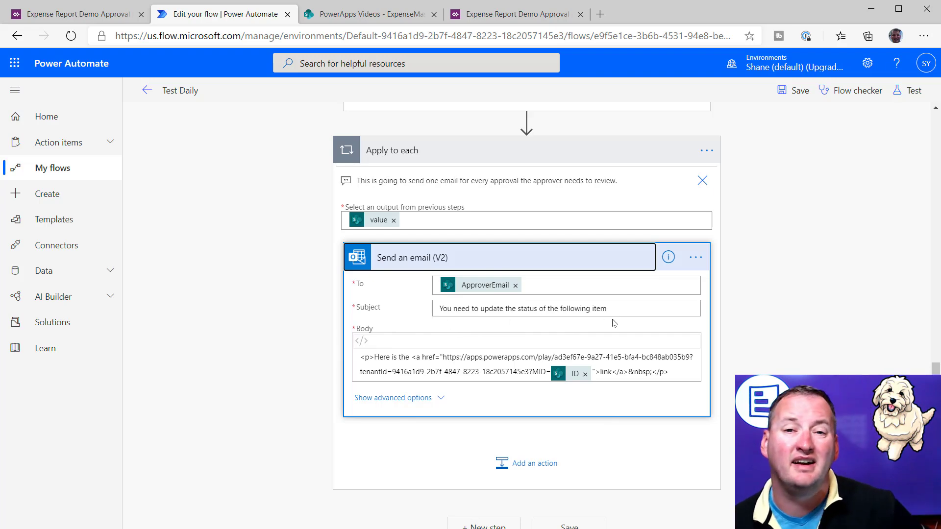
{"action": "scroll", "coordinate": [567, 323], "scroll_direction": "up", "scroll_amount": 5}
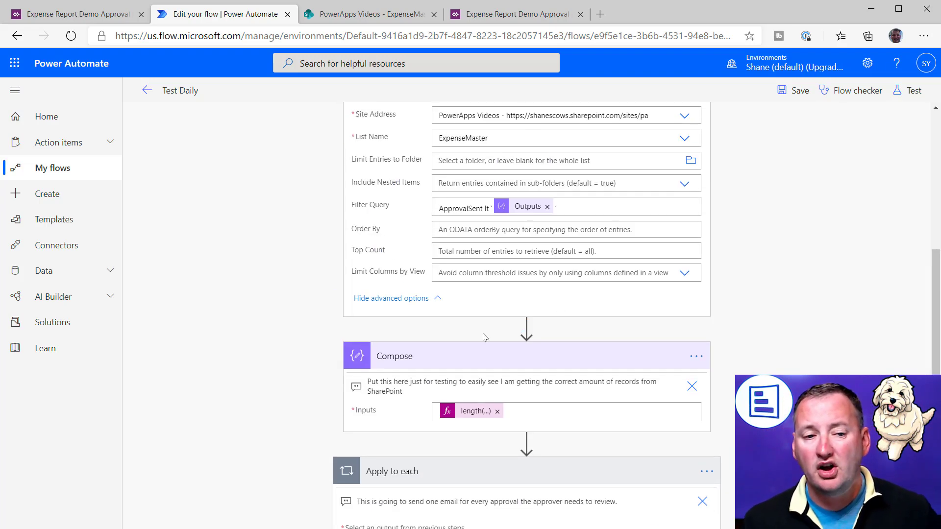
- Leave the Test Daily flow and start creating a scheduled flow from blank
{"action": "left_click", "coordinate": [141, 95]}
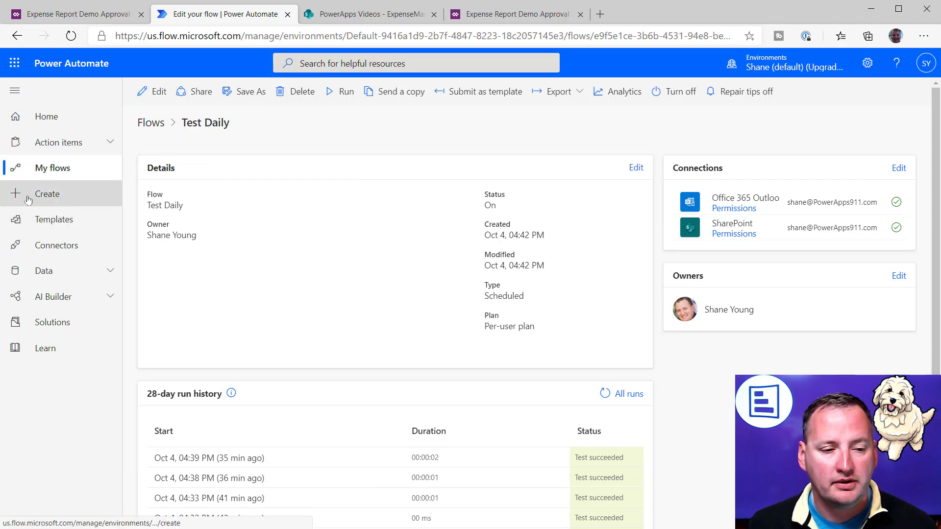
{"action": "left_click", "coordinate": [51, 195]}
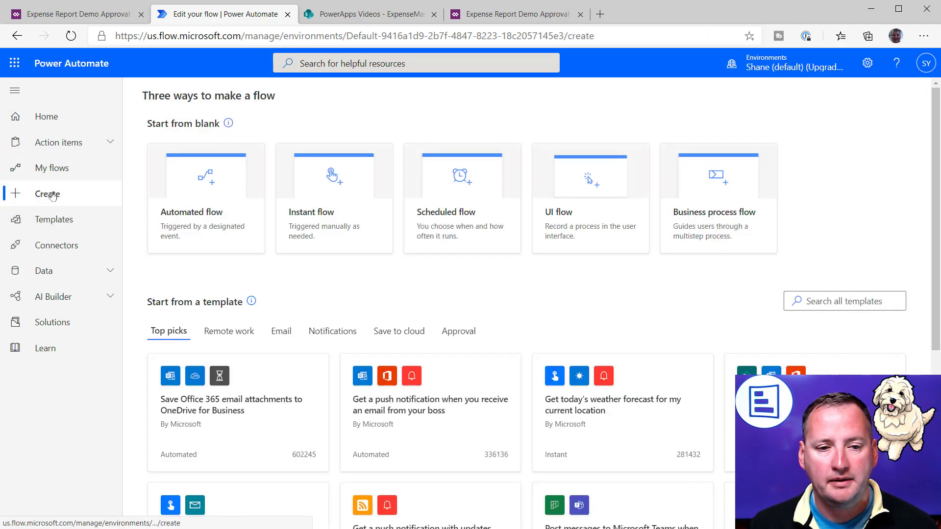
{"action": "left_click", "coordinate": [451, 215]}
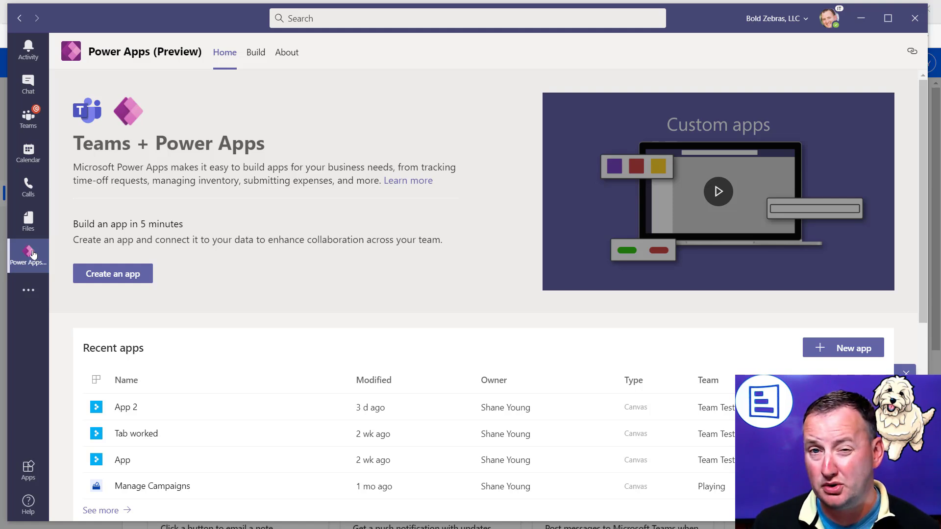
- Show how to start a scheduled flow from the Playing team's items in Teams, then return to Power Automate in the browser
{"action": "left_click", "coordinate": [256, 53]}
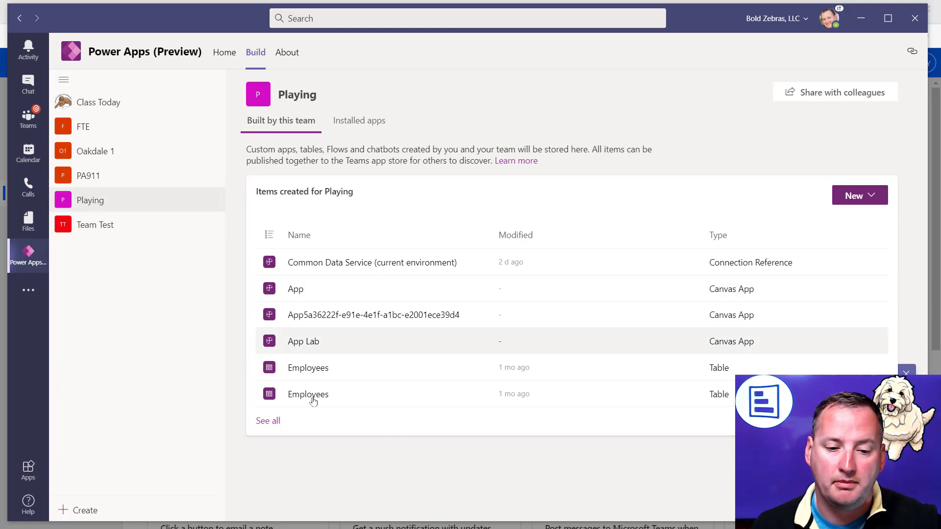
{"action": "left_click", "coordinate": [269, 421]}
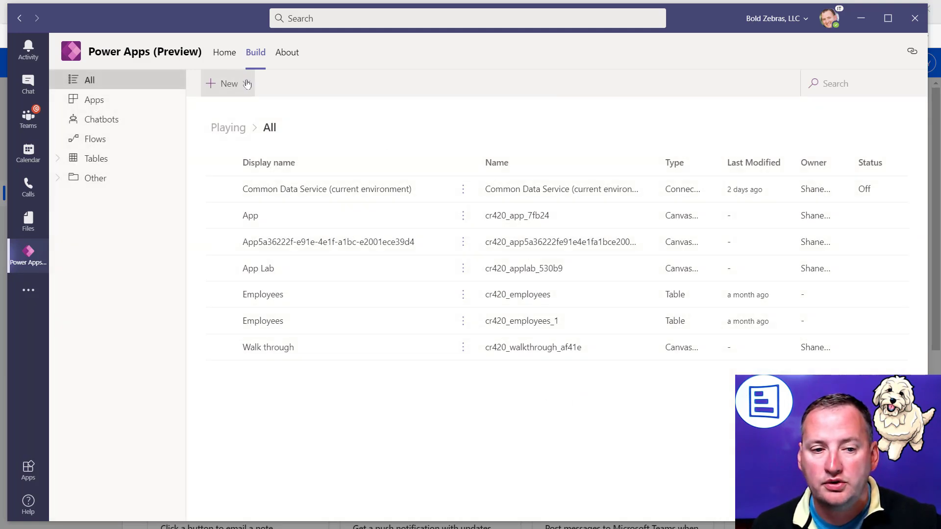
{"action": "left_click", "coordinate": [244, 83]}
{"action": "mouse_move", "coordinate": [252, 156]}
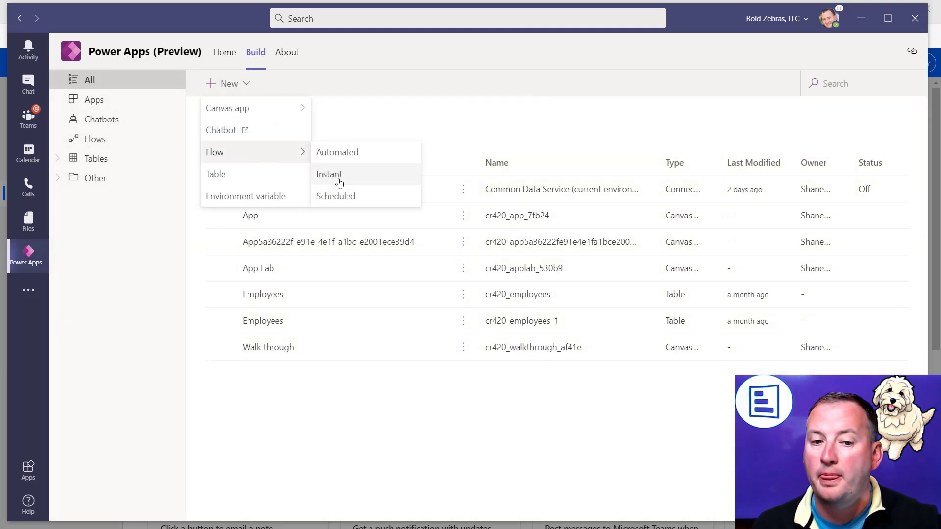
{"action": "left_click", "coordinate": [336, 196]}
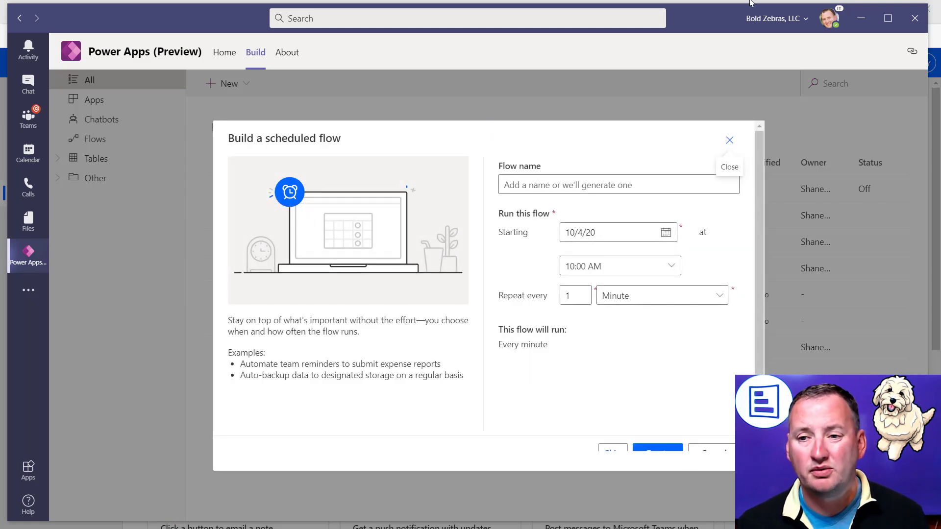
{"action": "left_click", "coordinate": [866, 21]}
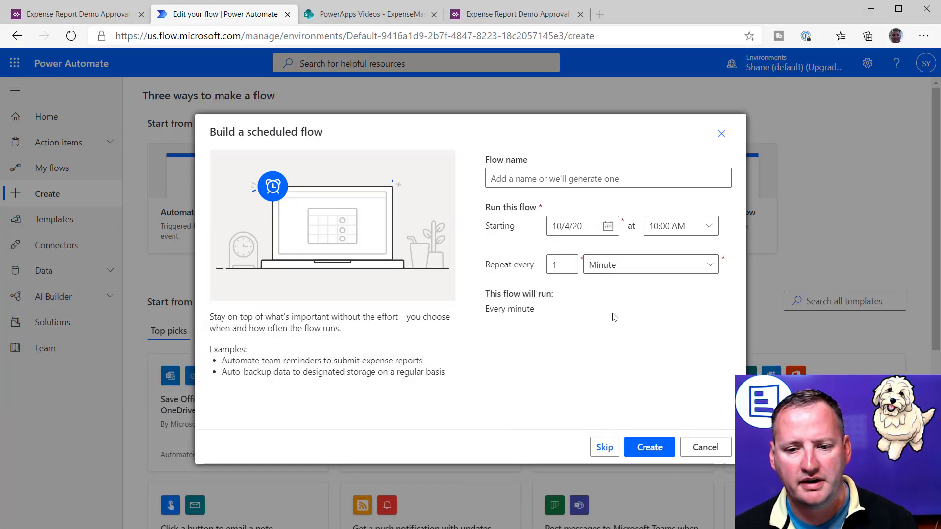
- Create the scheduled flow "The nag flow!" starting 10/5/20 at 09:00 AM and repeating every 1 day
{"action": "left_click", "coordinate": [572, 177]}
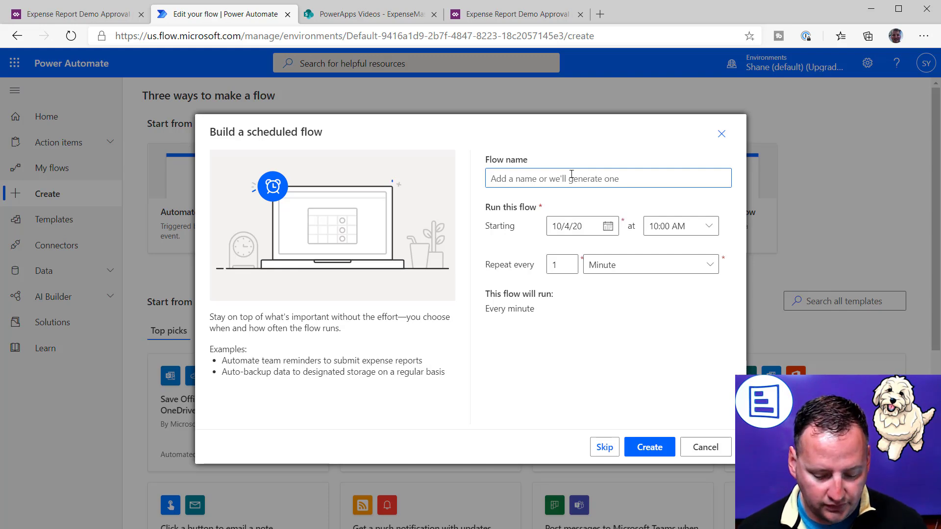
{"action": "type", "text": "The nag flow!"}
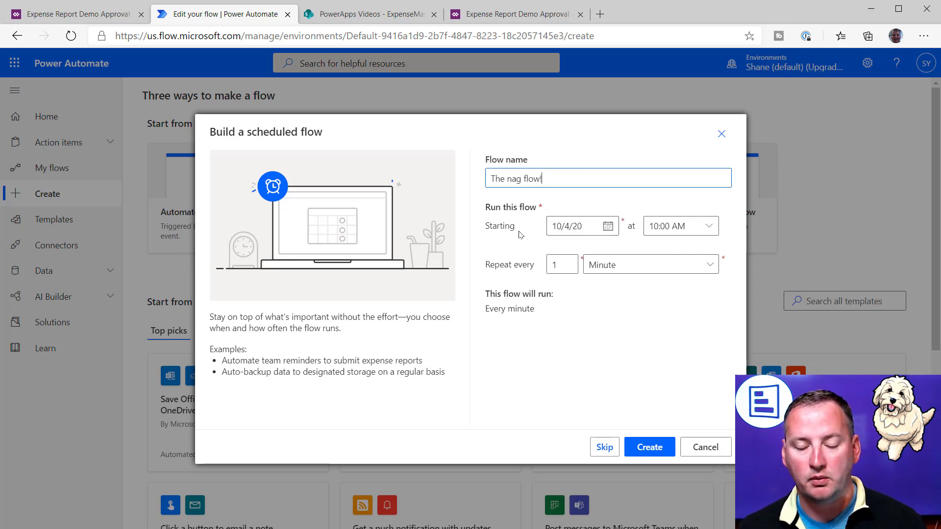
{"action": "left_click", "coordinate": [608, 227]}
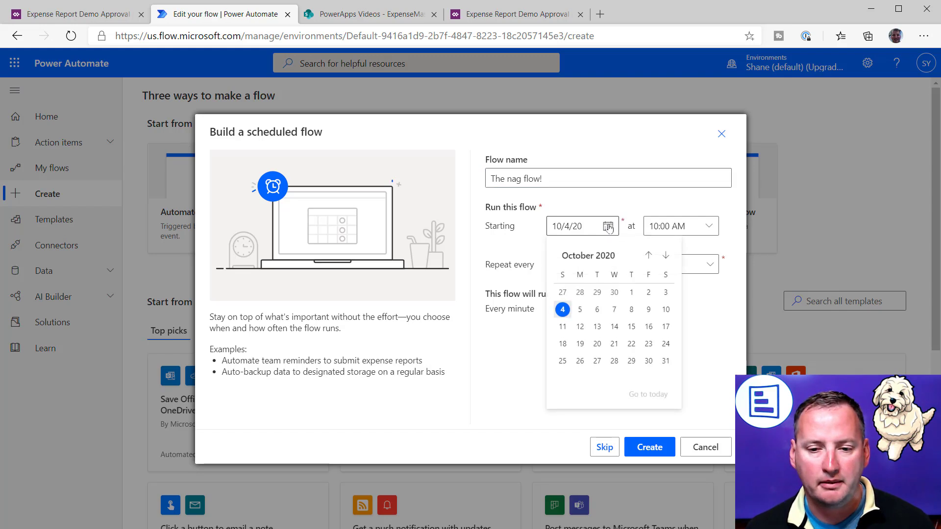
{"action": "left_click", "coordinate": [579, 308]}
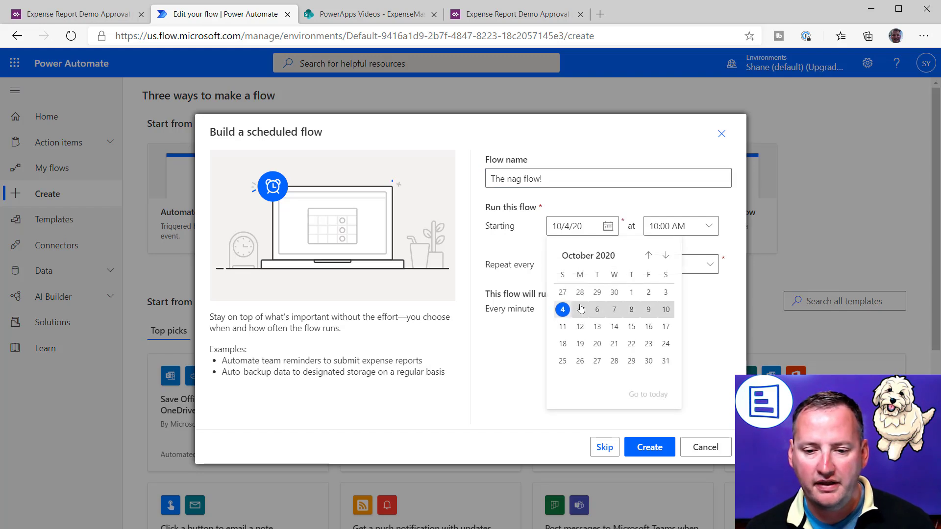
{"action": "left_click", "coordinate": [708, 225]}
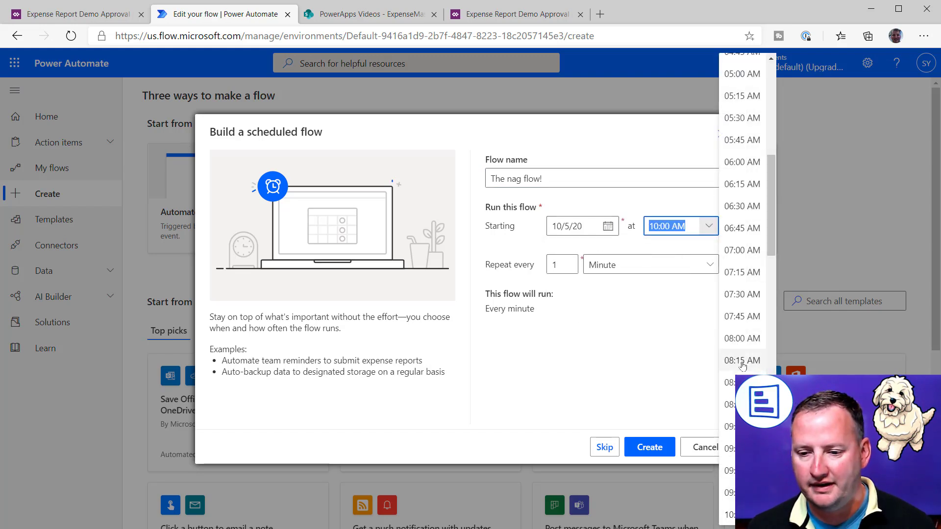
{"action": "left_click", "coordinate": [727, 427]}
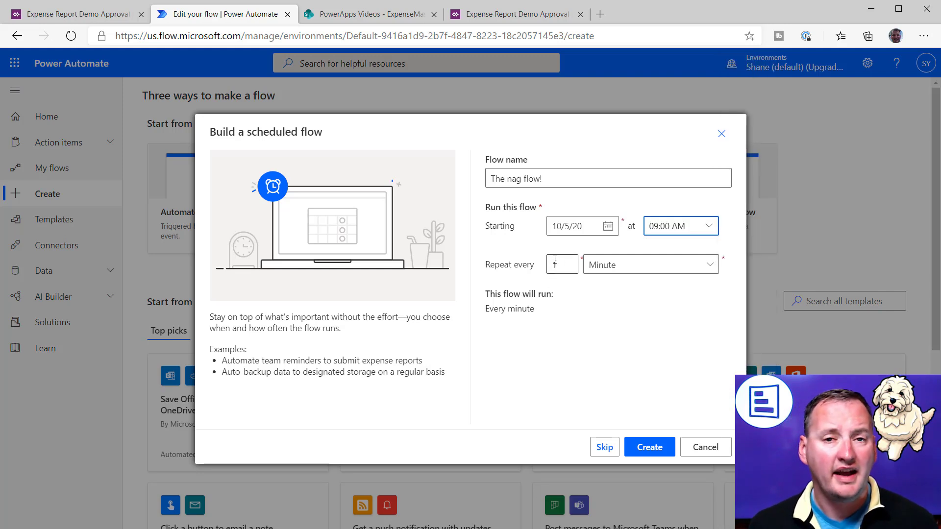
{"action": "left_click", "coordinate": [711, 265]}
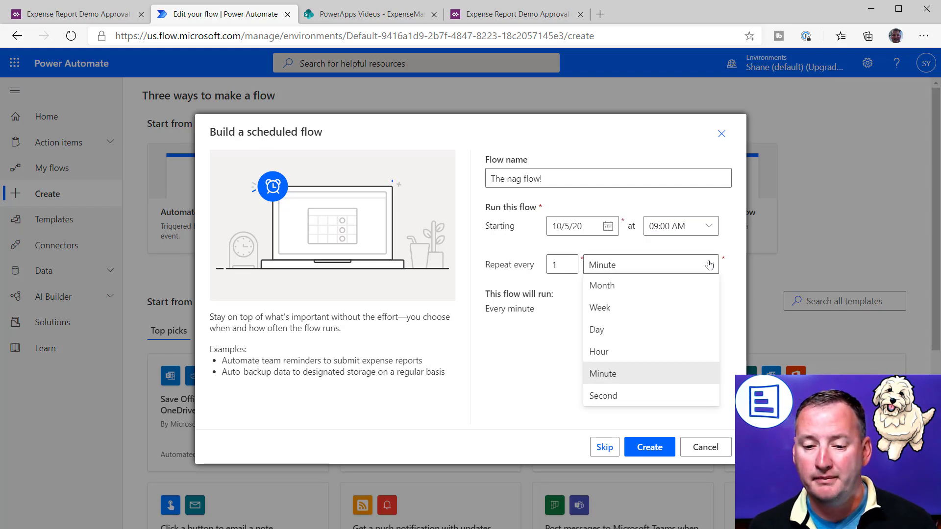
{"action": "left_click", "coordinate": [606, 324]}
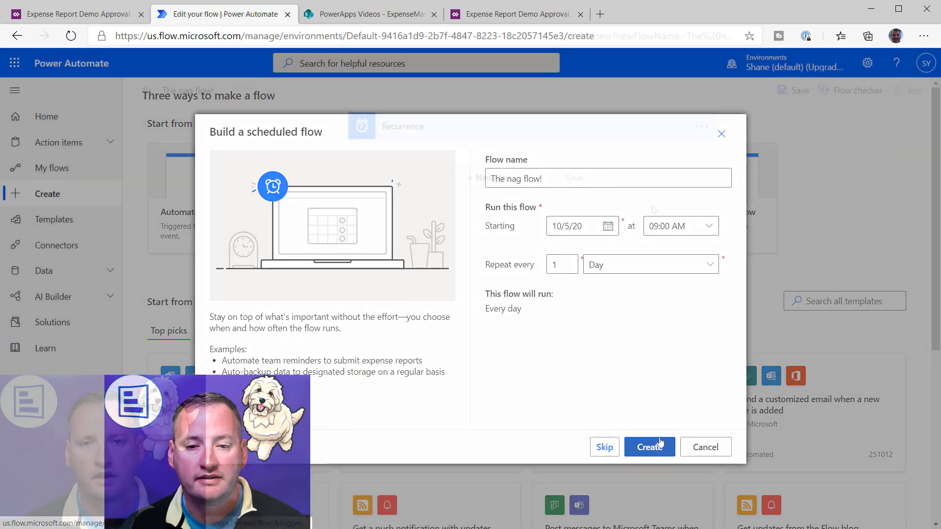
{"action": "left_click", "coordinate": [646, 446]}
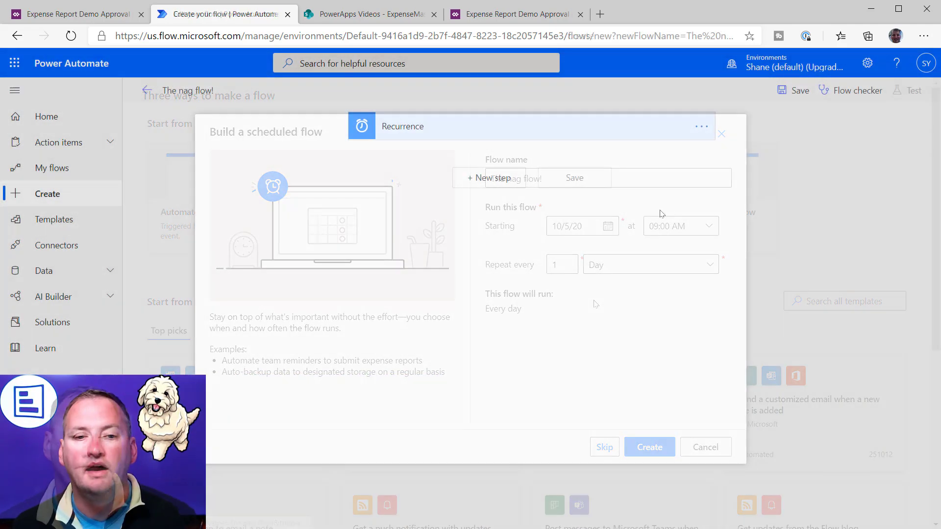
- Inspect the new flow's Recurrence trigger settings, including its advanced options
{"action": "left_click", "coordinate": [656, 134]}
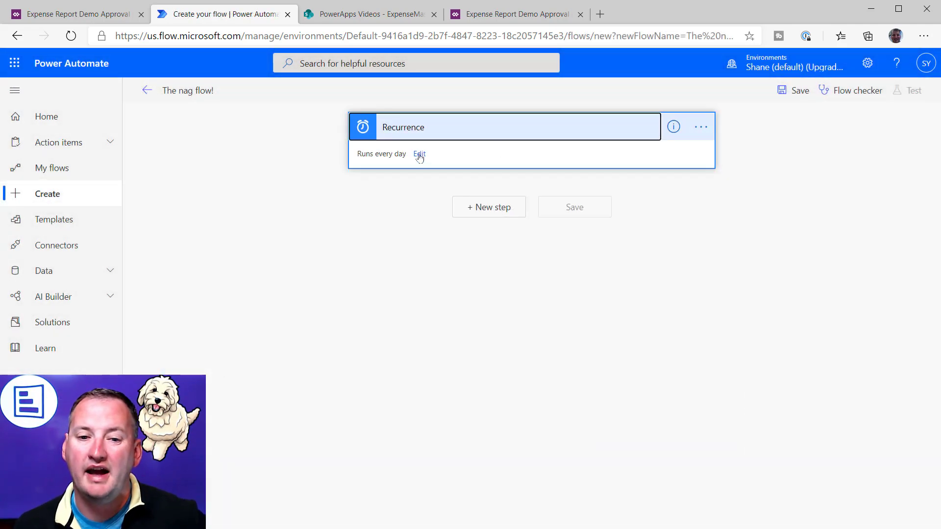
{"action": "left_click", "coordinate": [420, 154]}
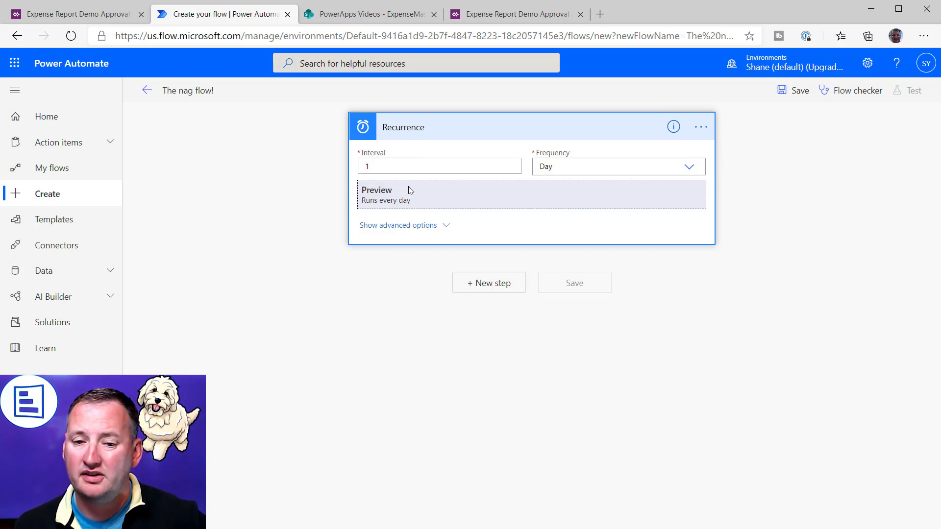
{"action": "left_click", "coordinate": [445, 226]}
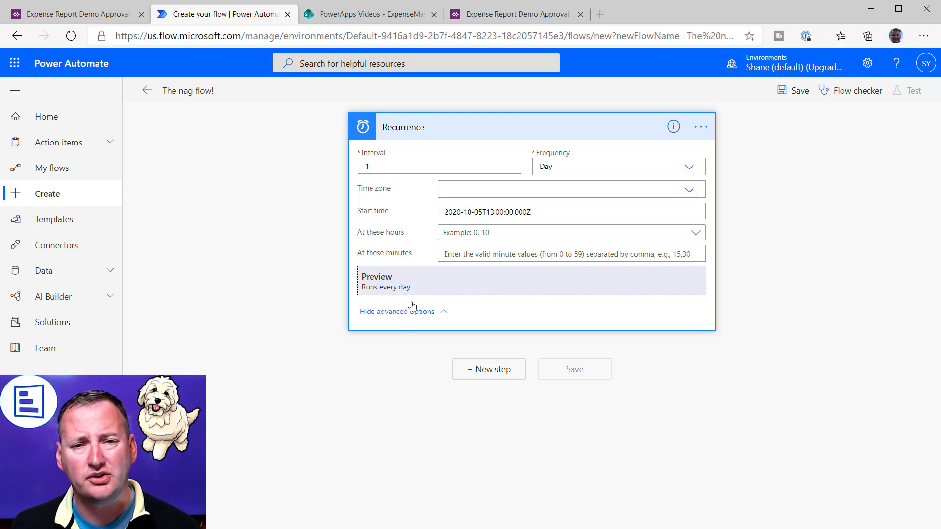
{"action": "left_click", "coordinate": [446, 314]}
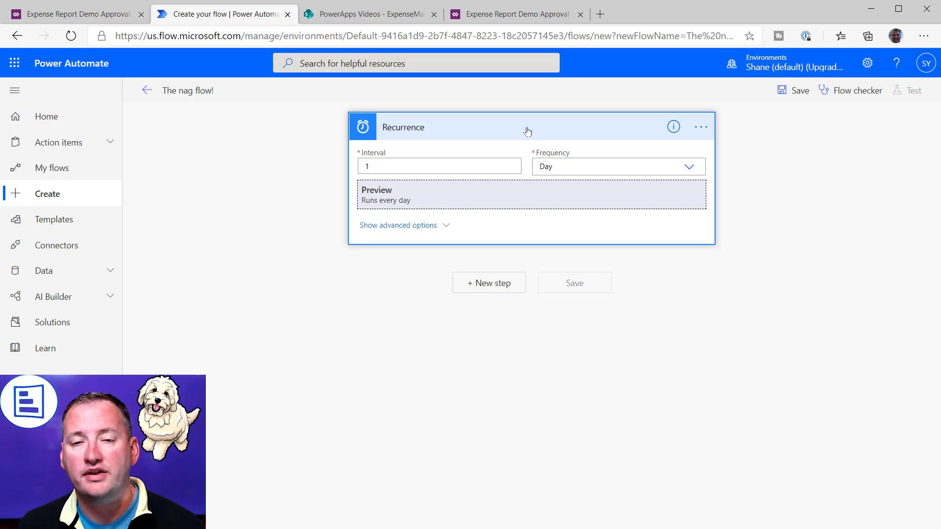
- Search for "sharepoint" and add the SharePoint Get items action after the Recurrence trigger
{"action": "left_click", "coordinate": [490, 284]}
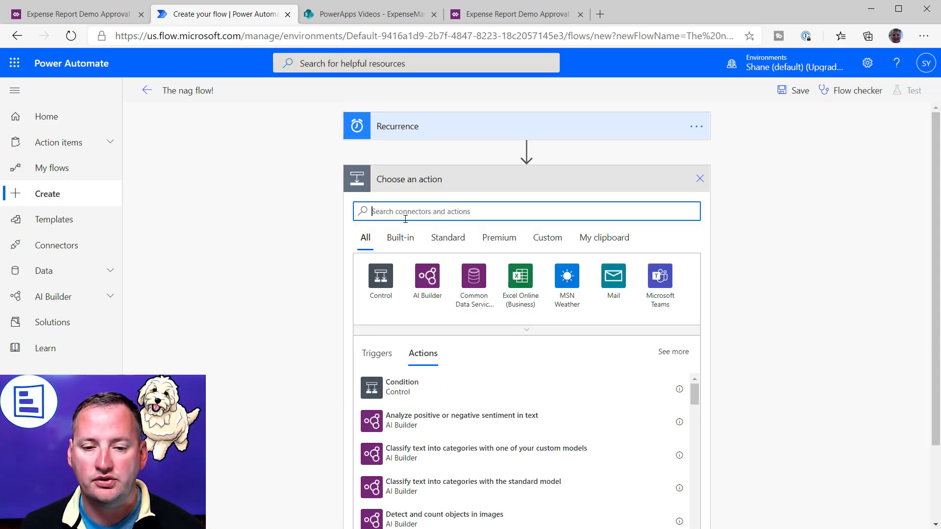
{"action": "type", "text": "sharepoi"}
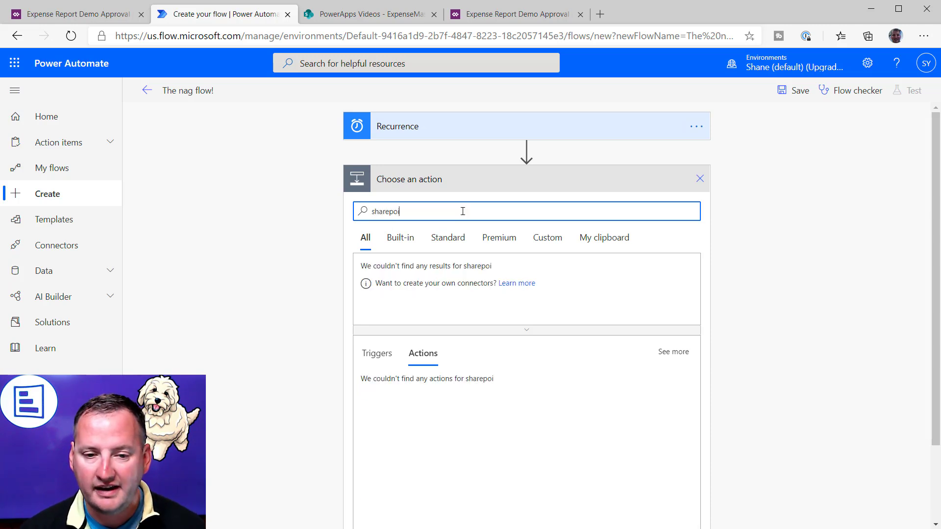
{"action": "type", "text": "nt"}
{"action": "left_click", "coordinate": [432, 444]}
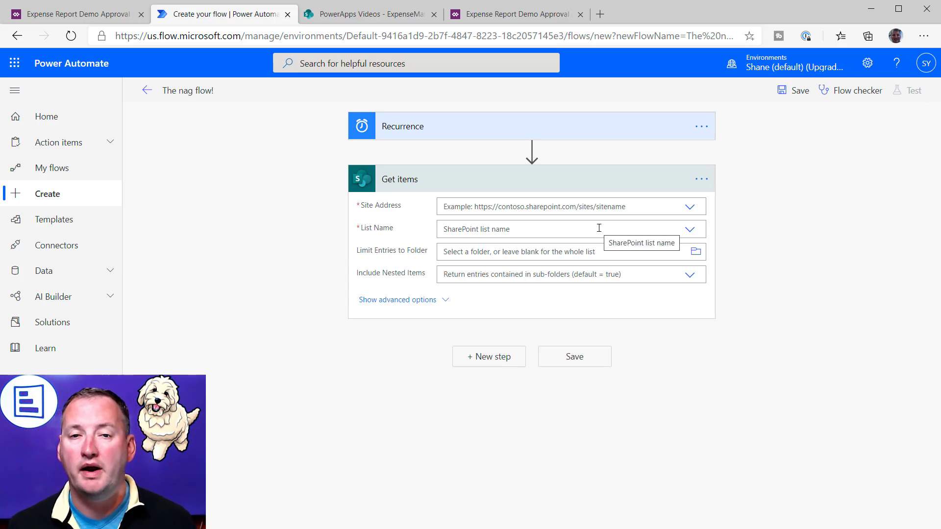
- Point Get items at the PowerApps Videos site and the ExpenseMaster list, and expand its advanced options for the filter query
{"action": "left_click", "coordinate": [689, 207]}
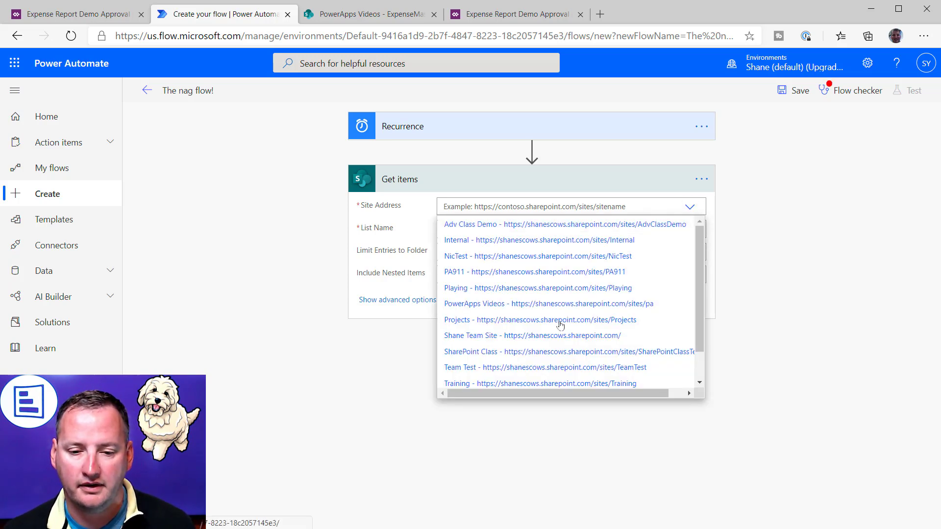
{"action": "left_click", "coordinate": [513, 309]}
{"action": "left_click", "coordinate": [689, 231]}
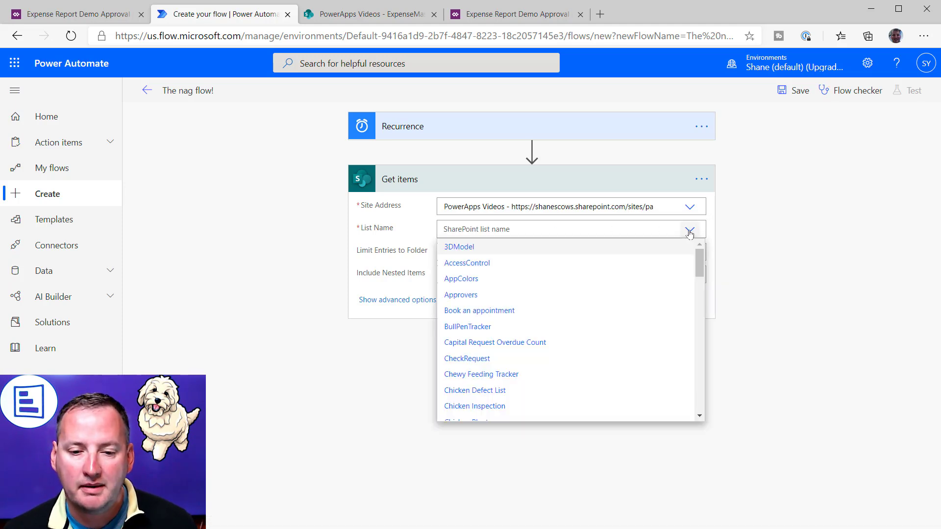
{"action": "scroll", "coordinate": [510, 304], "scroll_direction": "down", "scroll_amount": 5}
{"action": "scroll", "coordinate": [506, 322], "scroll_direction": "down", "scroll_amount": 2}
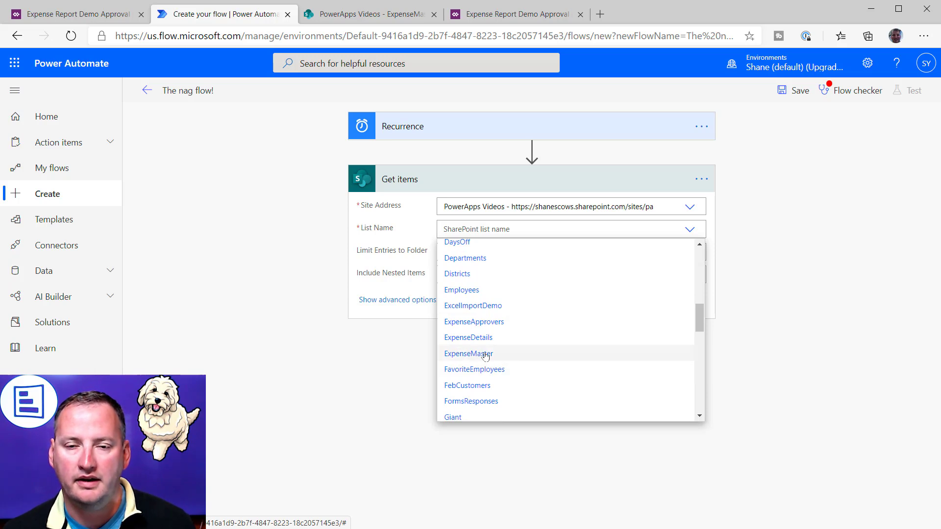
{"action": "left_click", "coordinate": [485, 354]}
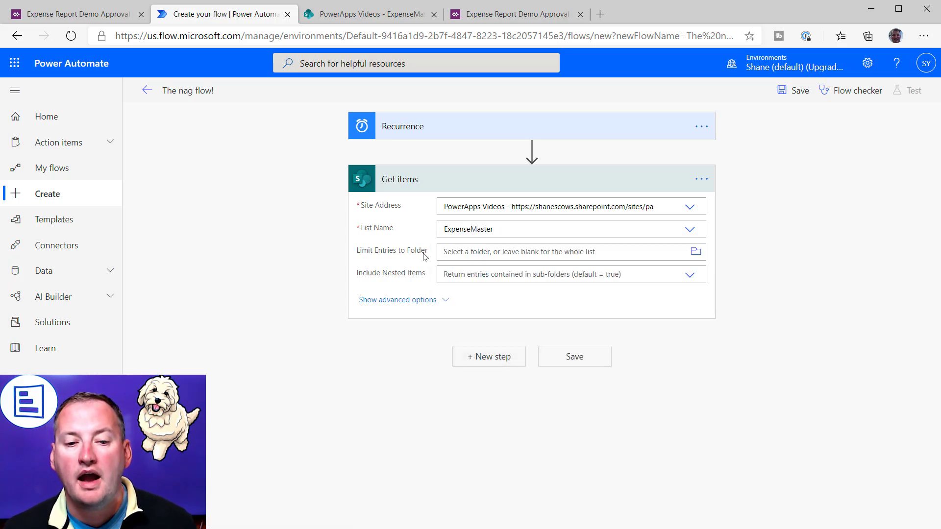
{"action": "left_click", "coordinate": [446, 302]}
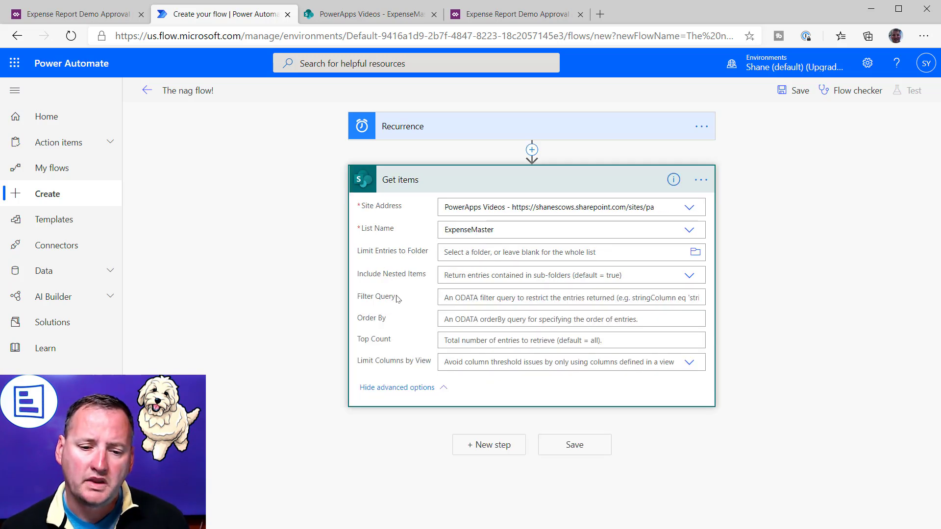
{"action": "left_click", "coordinate": [485, 298]}
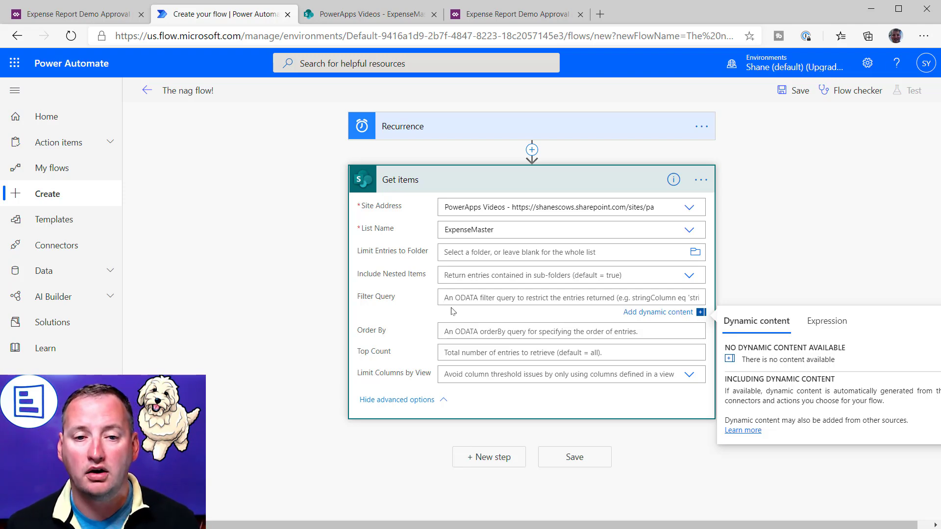
- Review the ExpenseStatus values in the ExpenseMaster SharePoint list and the My Approvals app, and return to the flow
{"action": "left_click", "coordinate": [365, 15]}
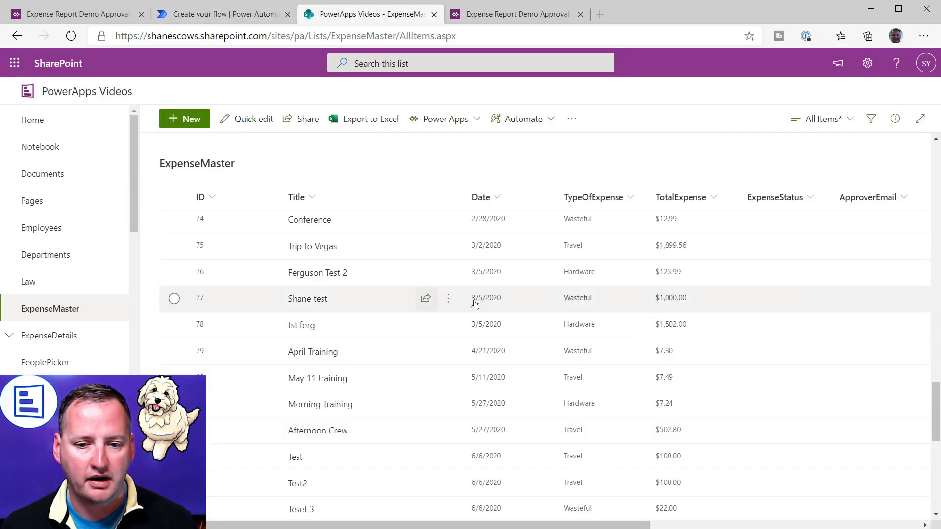
{"action": "scroll", "coordinate": [652, 323], "scroll_direction": "down", "scroll_amount": 3}
{"action": "scroll", "coordinate": [651, 323], "scroll_direction": "down", "scroll_amount": 5}
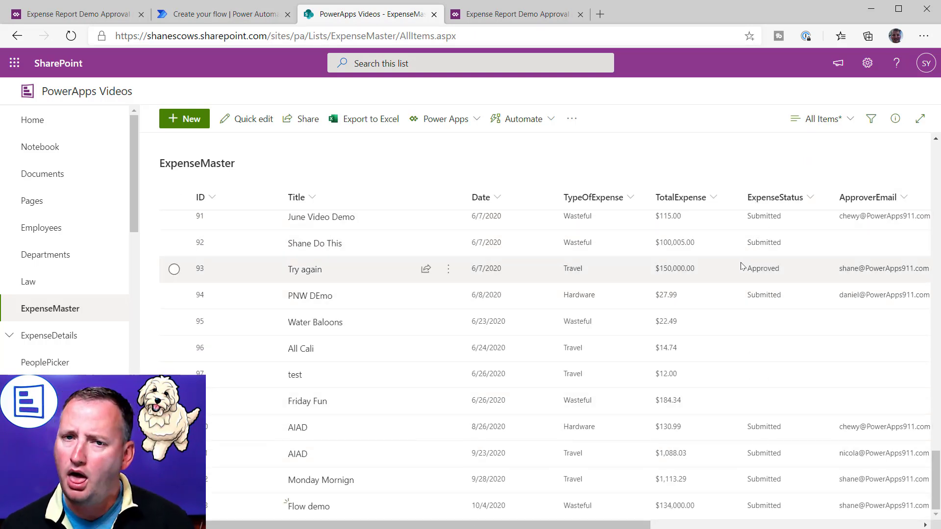
{"action": "left_click", "coordinate": [519, 16]}
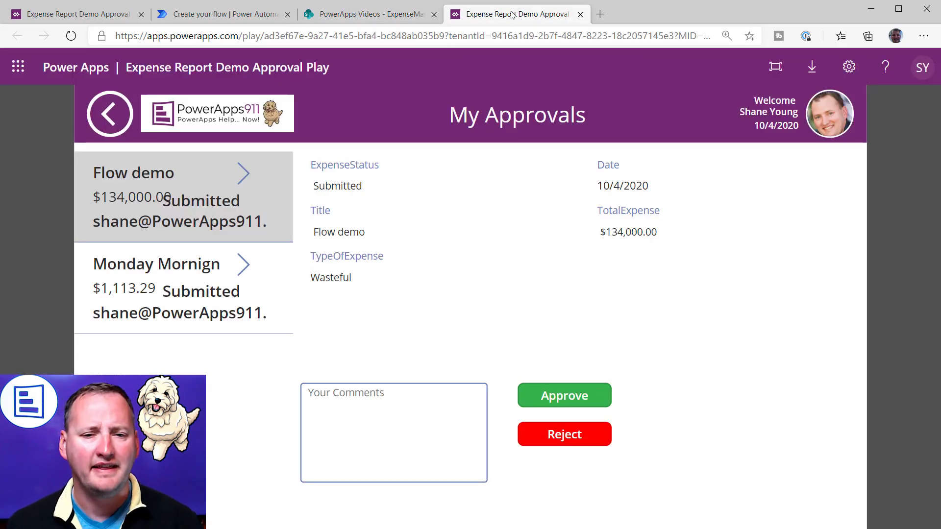
{"action": "left_click", "coordinate": [223, 18]}
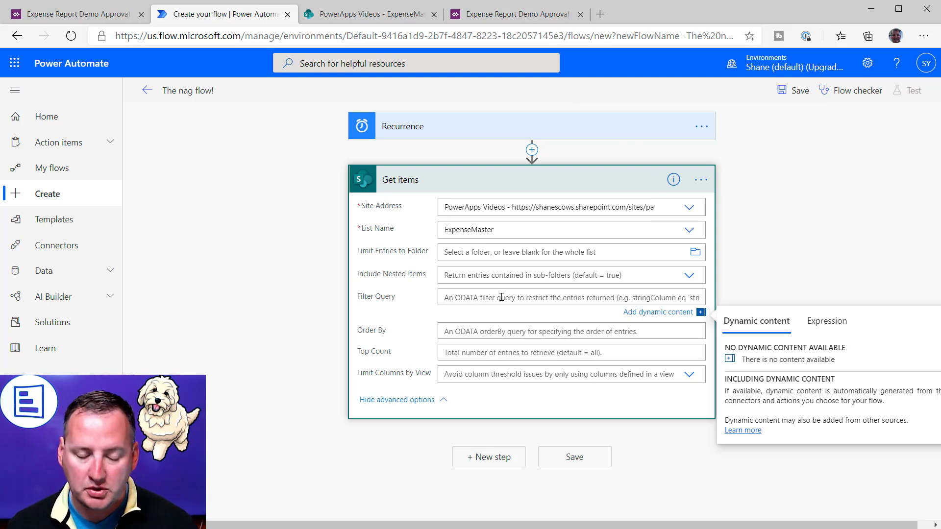
- Set the Get items filter query to ExpenseStatus eq 'Submitted'
{"action": "type", "text": "ExpenseStatus"}
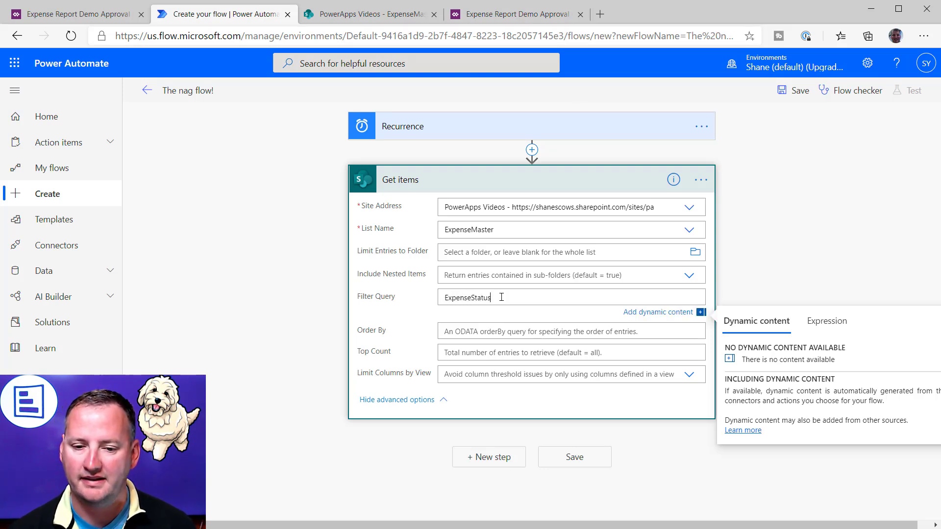
{"action": "type", "text": " ="}
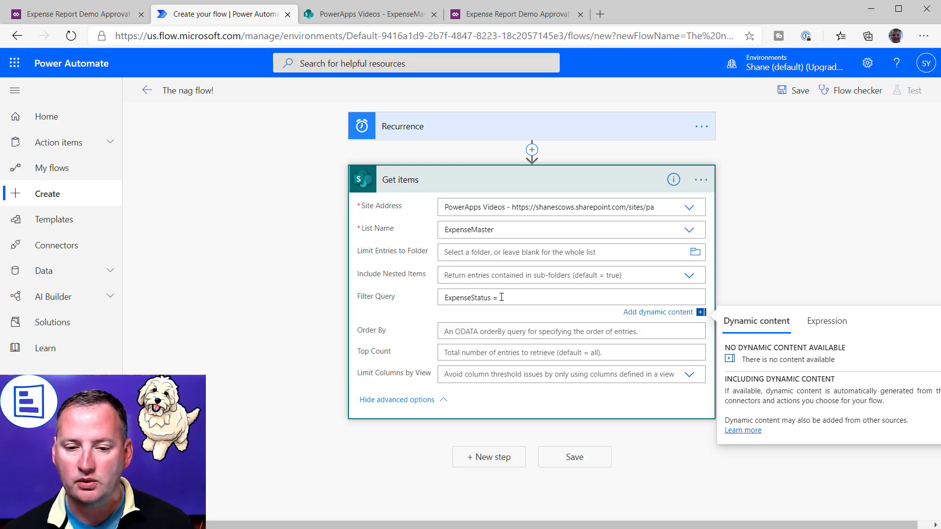
{"action": "key", "text": "BackSpace"}
{"action": "key", "text": "BackSpace"}
{"action": "type", "text": "eq"}
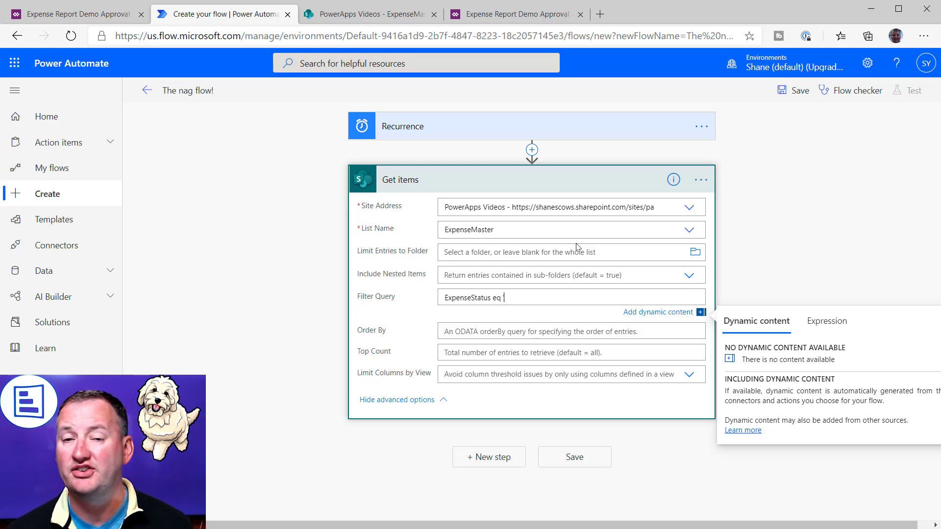
{"action": "type", "text": "'Submitted"}
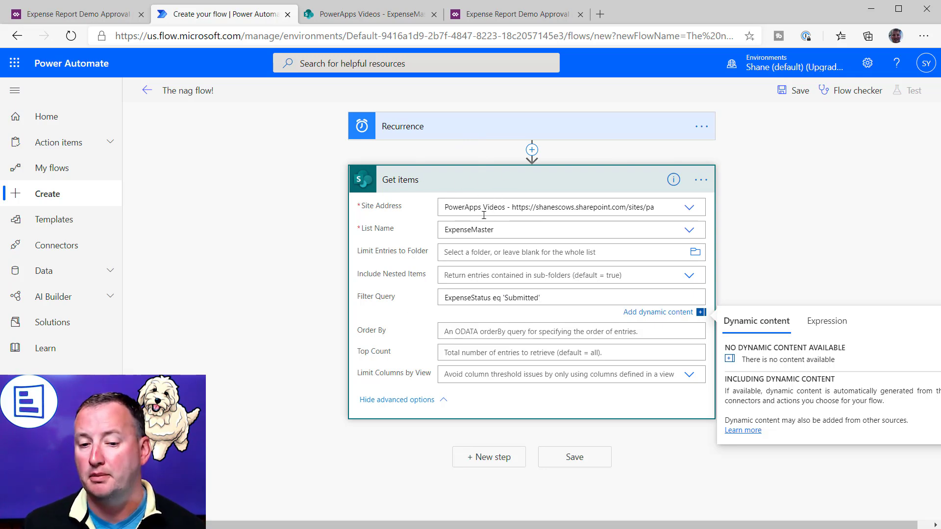
- Search for "compose" and add the Data Operation Compose action after Get items
{"action": "left_click", "coordinate": [497, 461]}
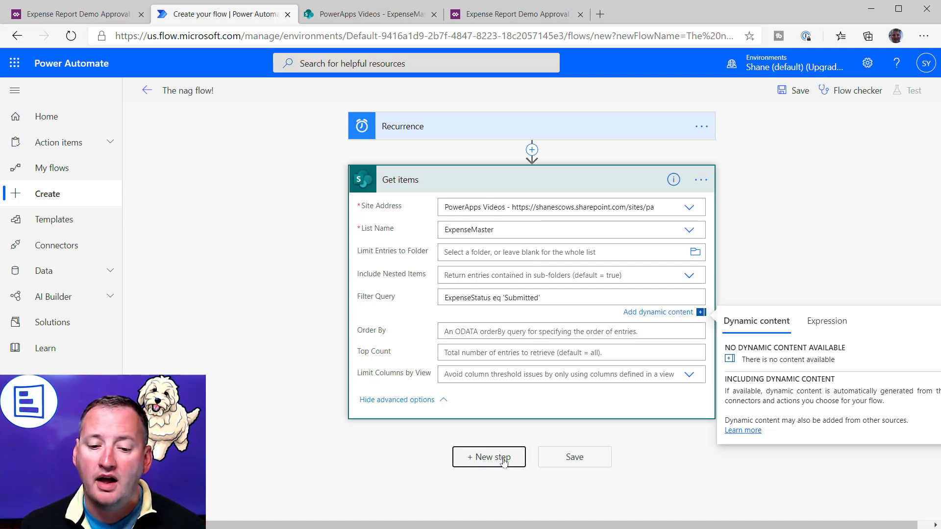
{"action": "type", "text": "c"}
{"action": "key", "text": "BackSpace"}
{"action": "type", "text": "compose"}
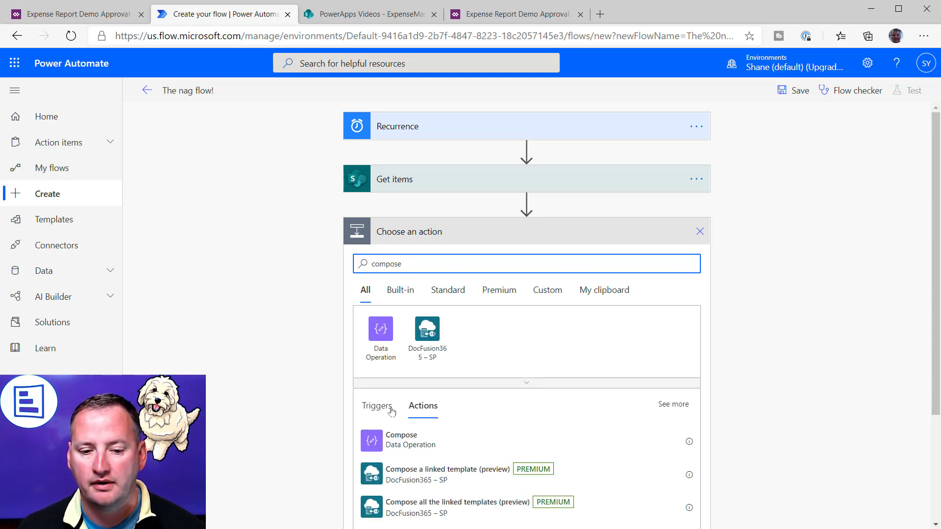
{"action": "left_click", "coordinate": [397, 439]}
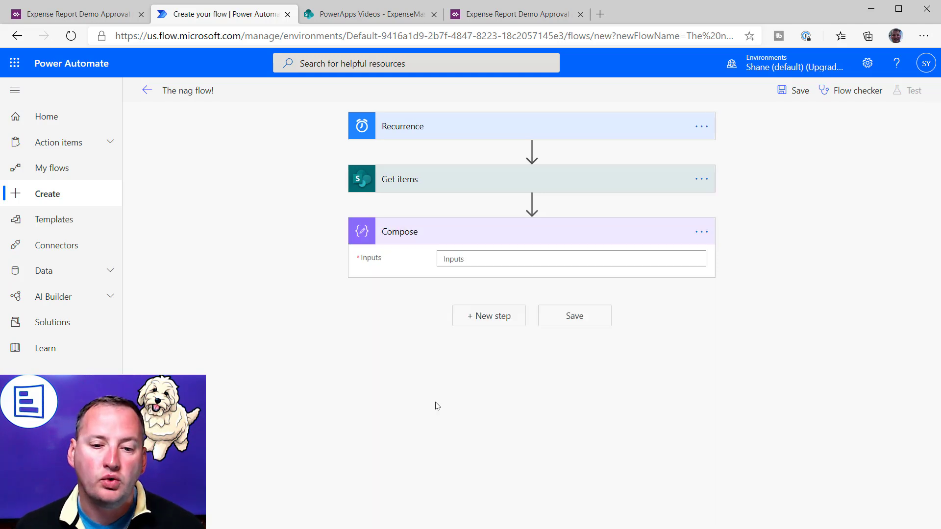
- Set the Compose input to a length() expression wrapping the value list output of Get items
{"action": "left_click", "coordinate": [487, 258]}
{"action": "left_click", "coordinate": [830, 288]}
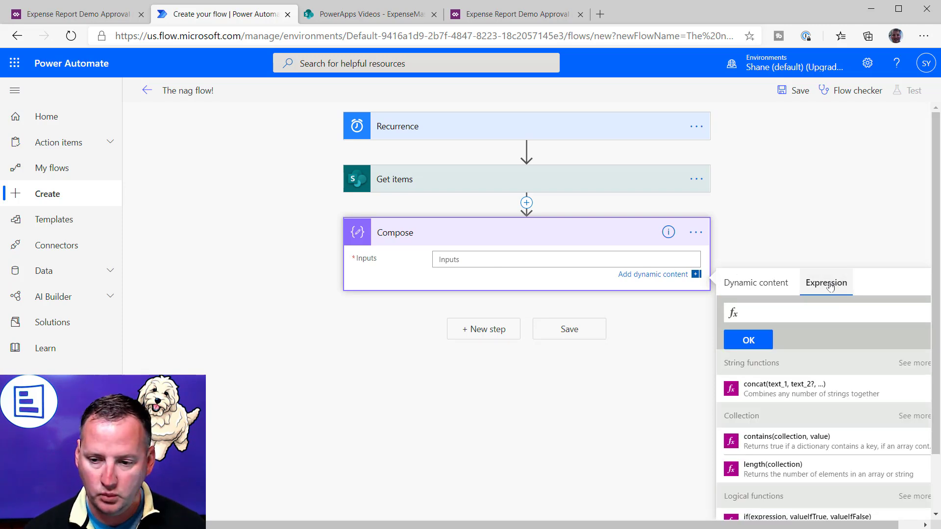
{"action": "type", "text": "LEng"}
{"action": "key", "text": "Tab"}
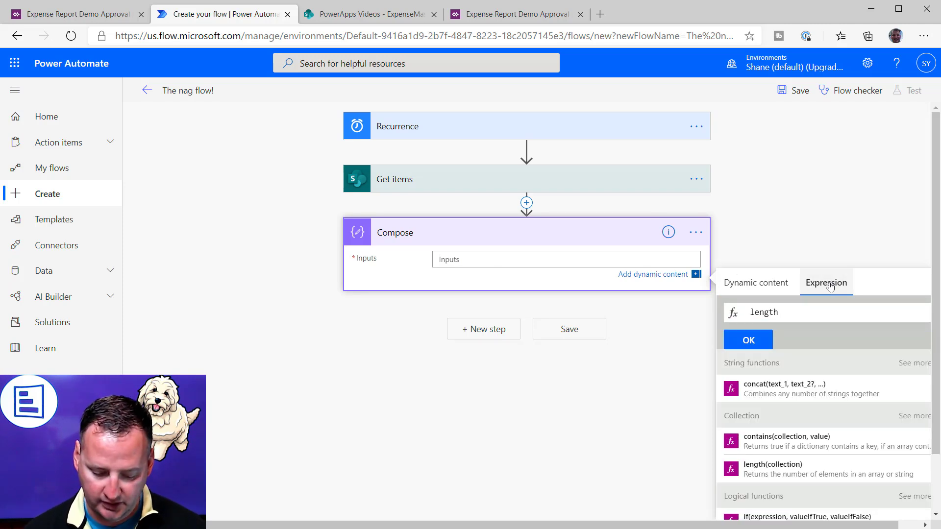
{"action": "type", "text": "("}
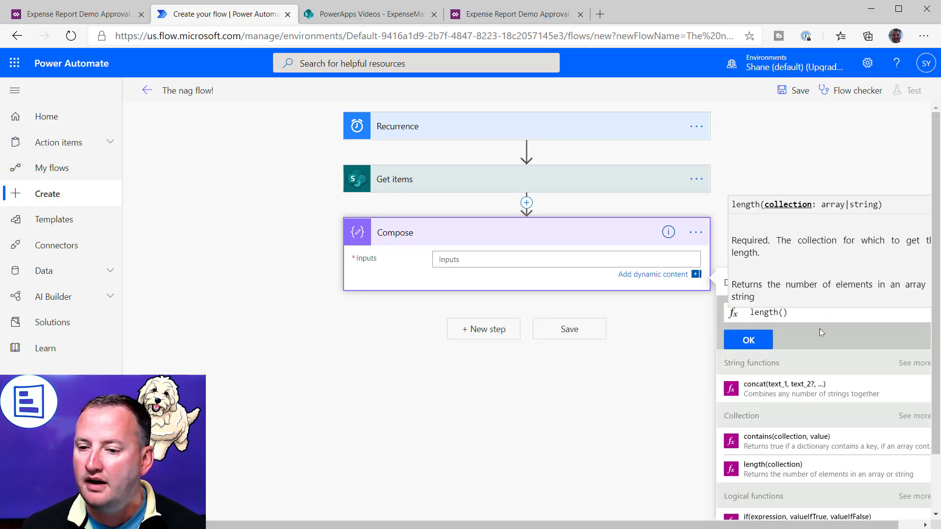
{"action": "left_click", "coordinate": [726, 286]}
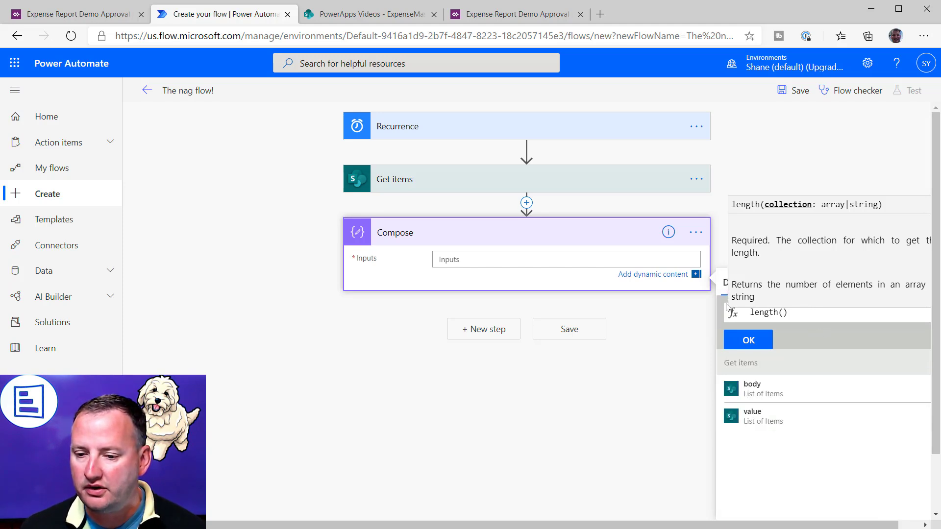
{"action": "left_click", "coordinate": [757, 419]}
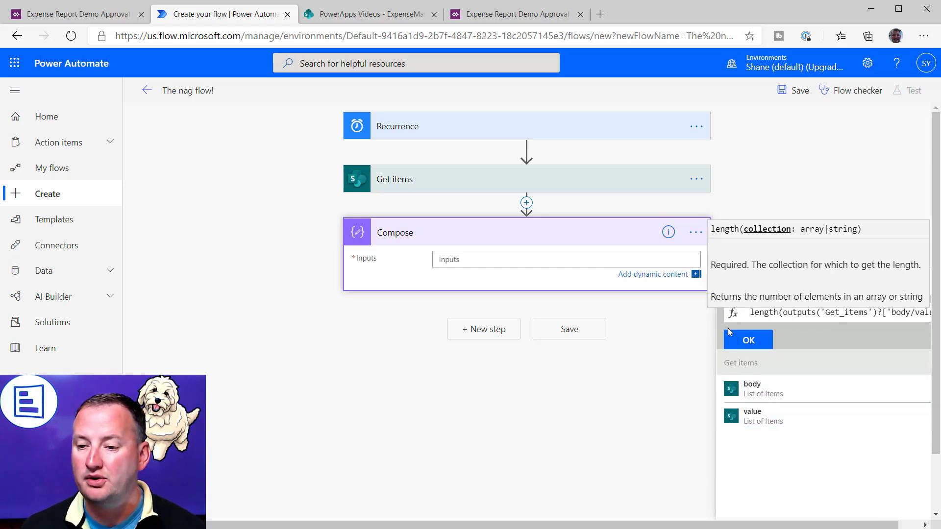
{"action": "left_click", "coordinate": [748, 340]}
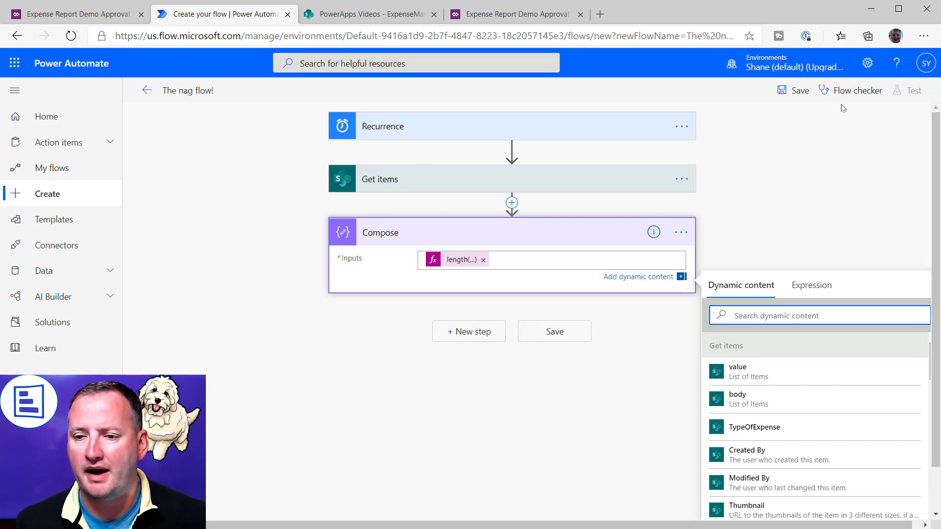
- Save the flow, then start a test run of it and open the run's results
{"action": "left_click", "coordinate": [794, 90]}
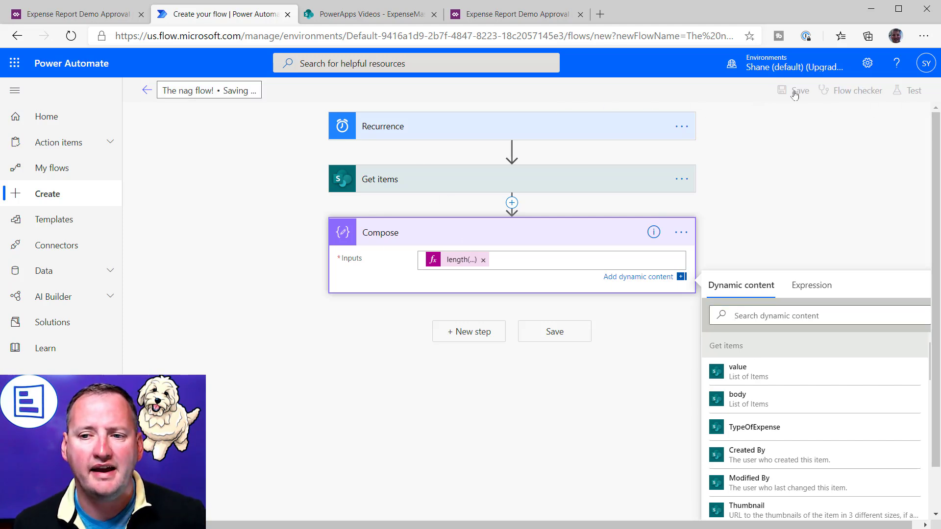
{"action": "left_click", "coordinate": [911, 90]}
{"action": "left_click", "coordinate": [825, 124]}
{"action": "left_click", "coordinate": [773, 176]}
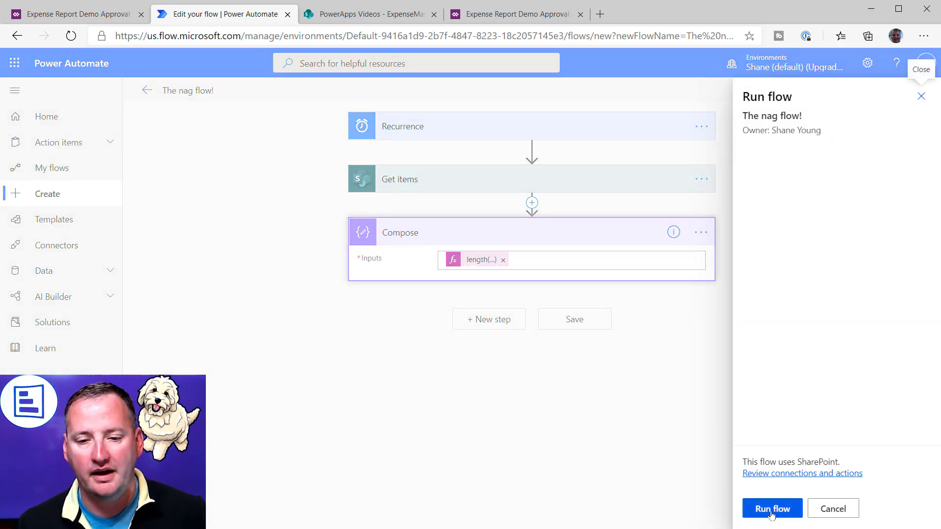
{"action": "left_click", "coordinate": [773, 509]}
{"action": "left_click", "coordinate": [777, 507]}
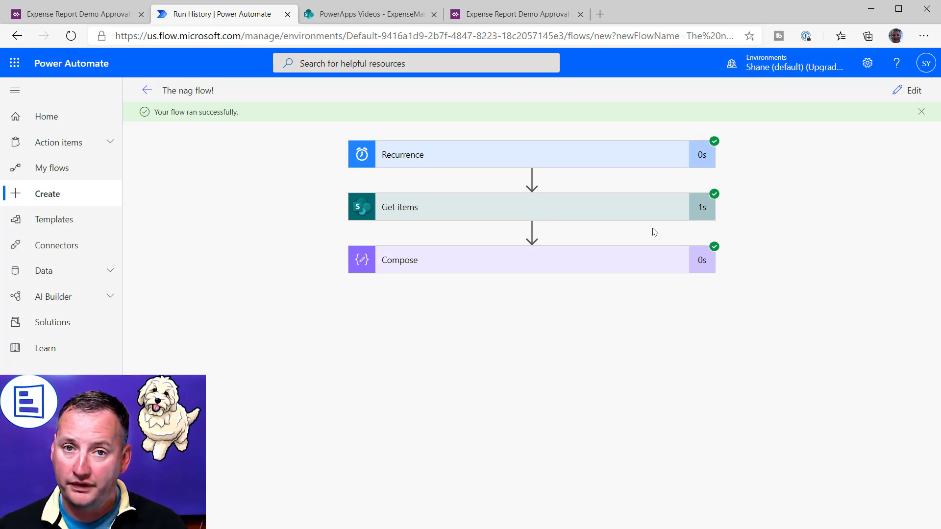
- Examine the Get items details and the Compose output in the completed test run
{"action": "left_click", "coordinate": [555, 206]}
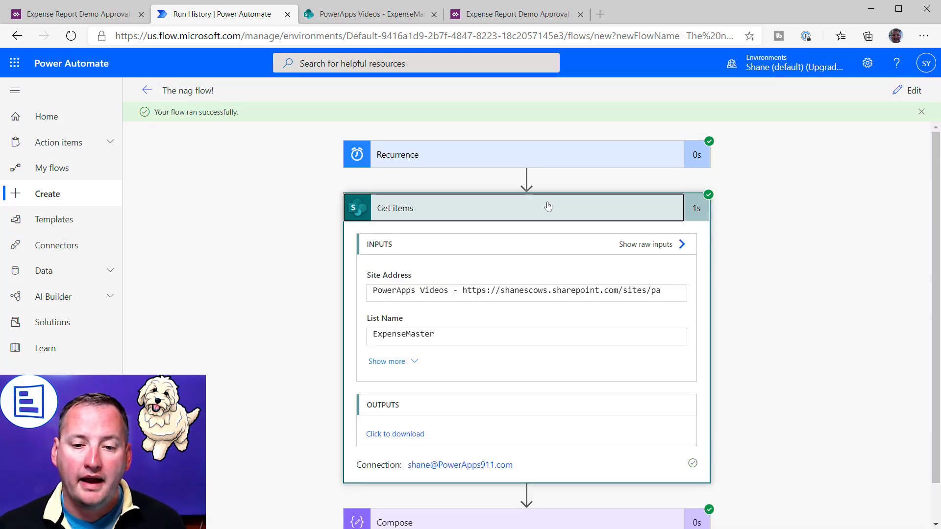
{"action": "left_click", "coordinate": [552, 213]}
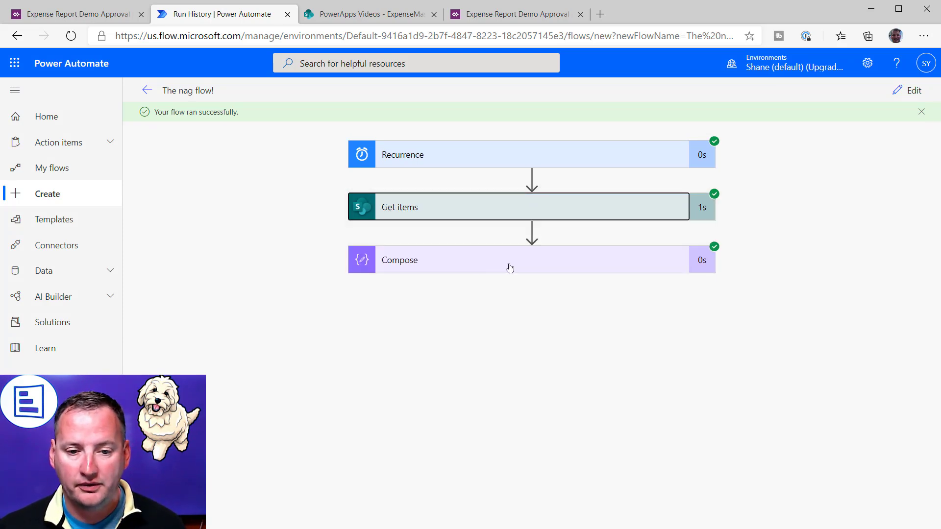
{"action": "left_click", "coordinate": [542, 263]}
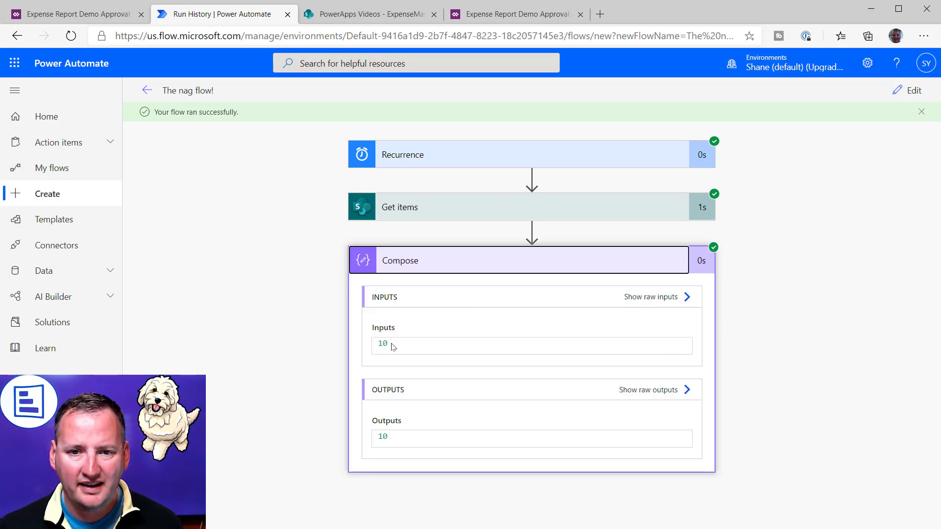
- Switch to the ExpenseMaster SharePoint list and filter ExpenseStatus by Submitted to compare it with the Compose output
{"action": "left_click", "coordinate": [400, 14]}
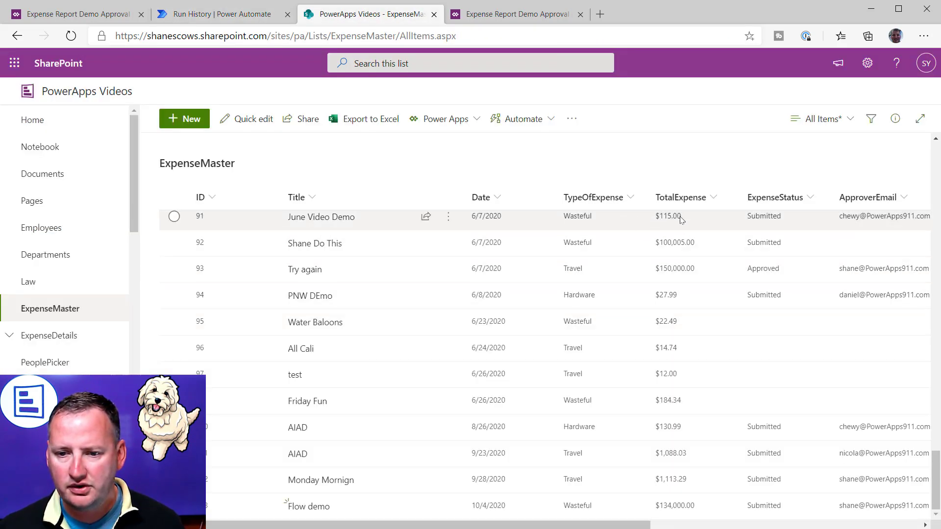
{"action": "left_click", "coordinate": [809, 200]}
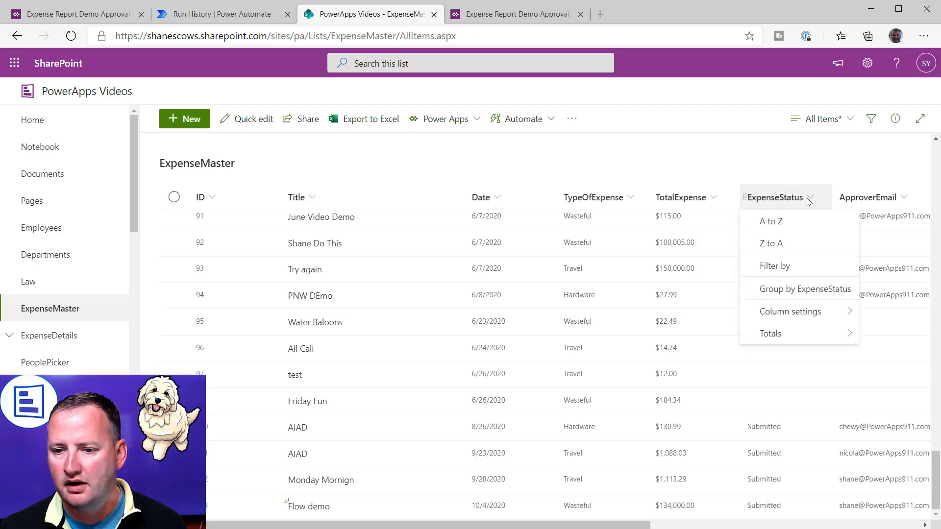
{"action": "mouse_move", "coordinate": [782, 307]}
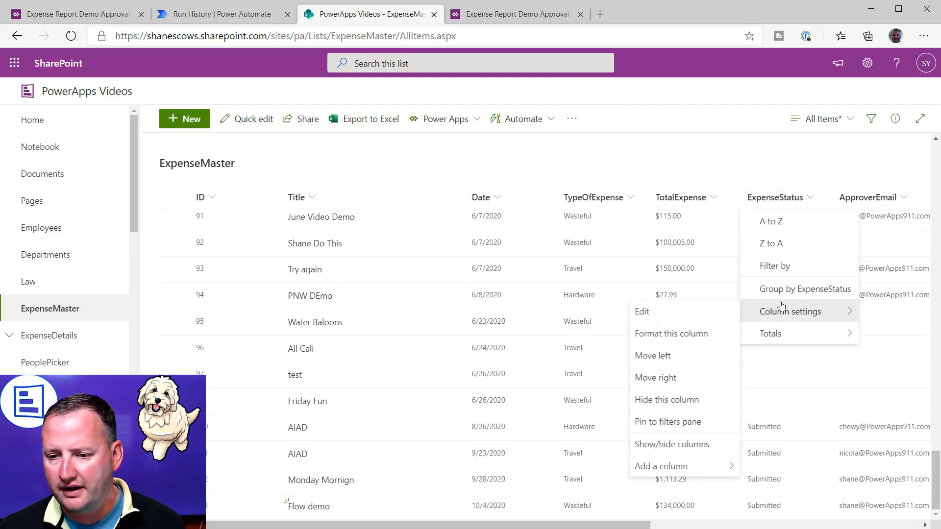
{"action": "left_click", "coordinate": [775, 267]}
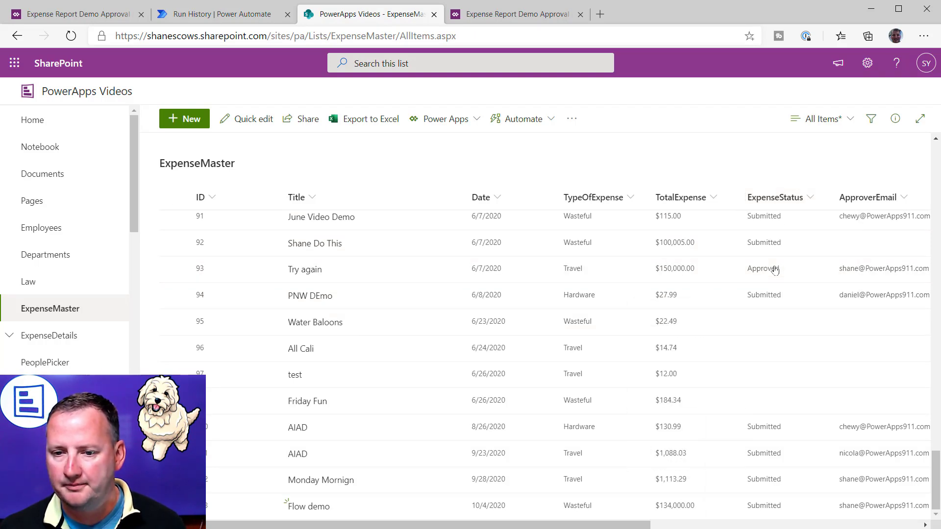
{"action": "left_click", "coordinate": [754, 161]}
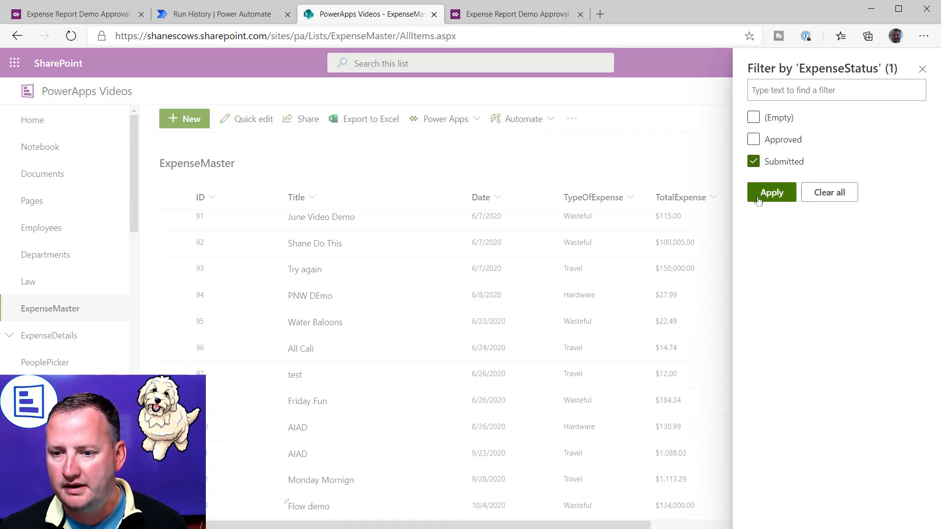
{"action": "left_click", "coordinate": [764, 192]}
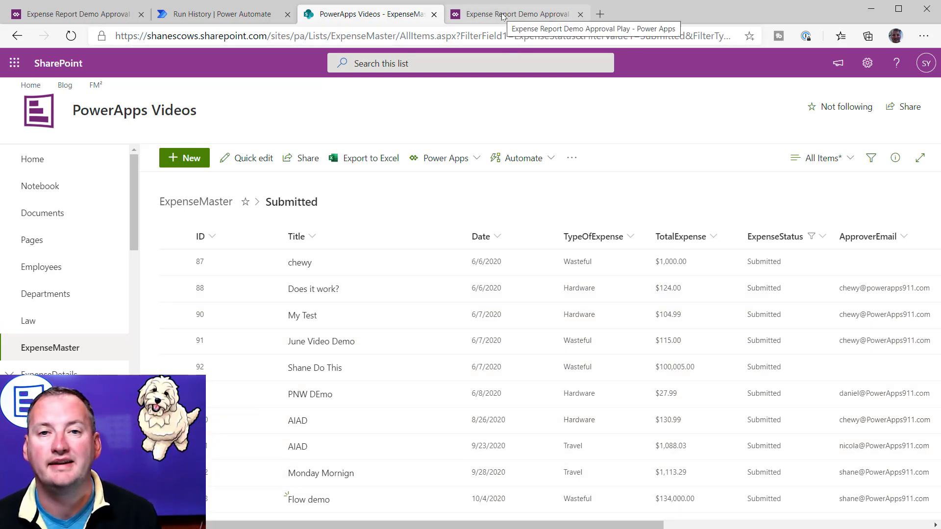
- Return to the flow, reopen it for editing, and open the filter query of Get items
{"action": "left_click", "coordinate": [251, 18]}
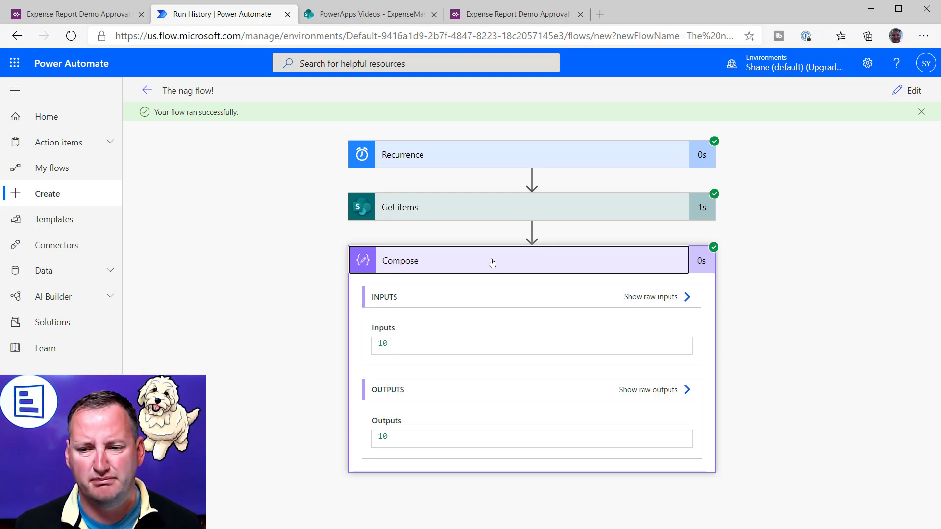
{"action": "left_click", "coordinate": [915, 91]}
{"action": "left_click", "coordinate": [518, 181]}
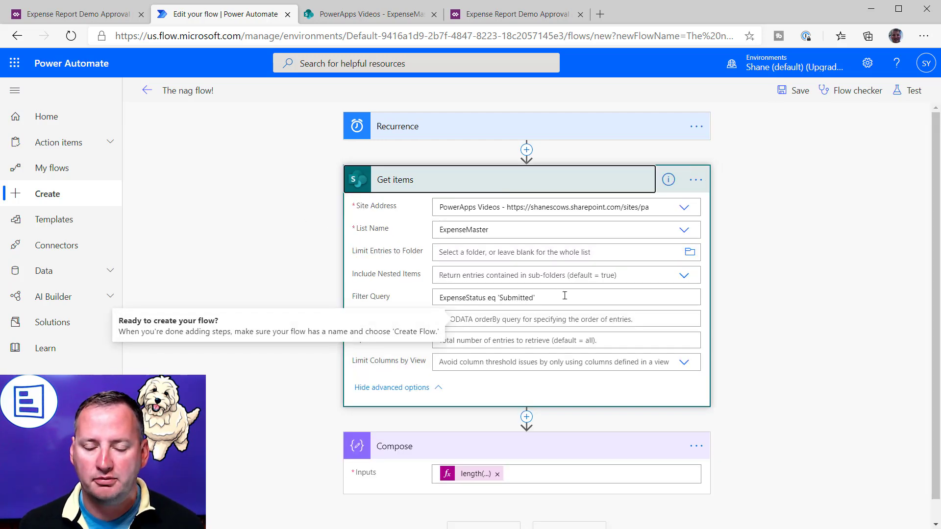
{"action": "left_click", "coordinate": [564, 296]}
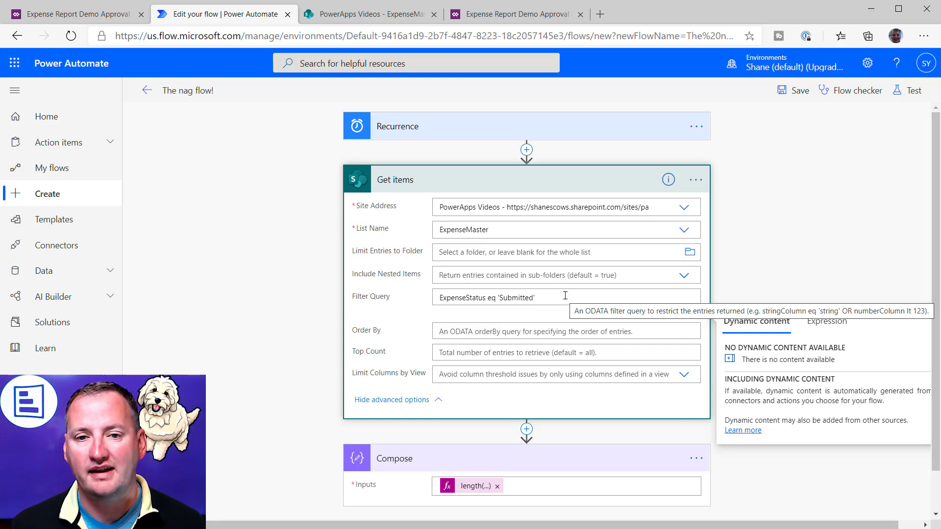
- In the ExpenseMaster list, set ApprovalSent of the Flow demo item to 10/4/2020 using quick edit, and check the column in the normal view
{"action": "left_click", "coordinate": [373, 8]}
{"action": "left_click_drag", "start_coordinate": [393, 525], "coordinate": [713, 521]}
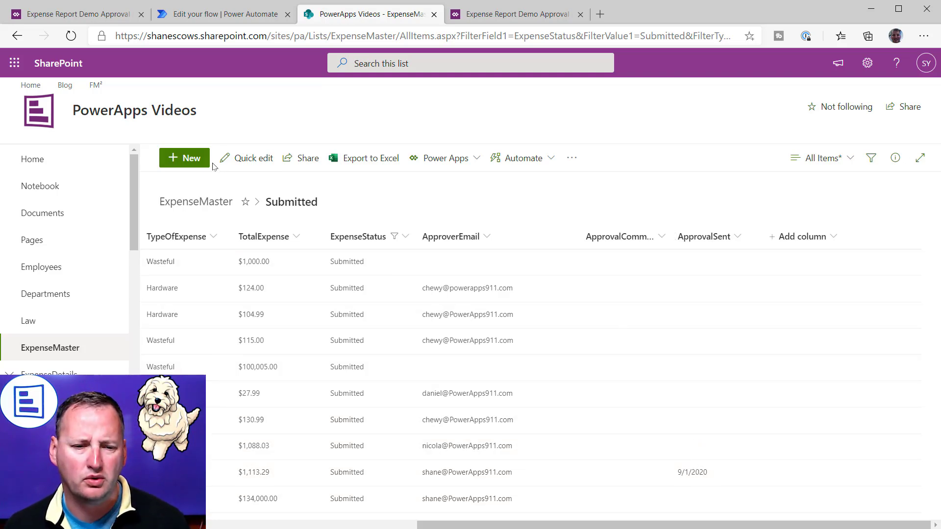
{"action": "left_click", "coordinate": [247, 157]}
{"action": "left_click_drag", "start_coordinate": [748, 526], "coordinate": [834, 527]}
{"action": "scroll", "coordinate": [801, 465], "scroll_direction": "down", "scroll_amount": 2}
{"action": "left_click", "coordinate": [829, 480]}
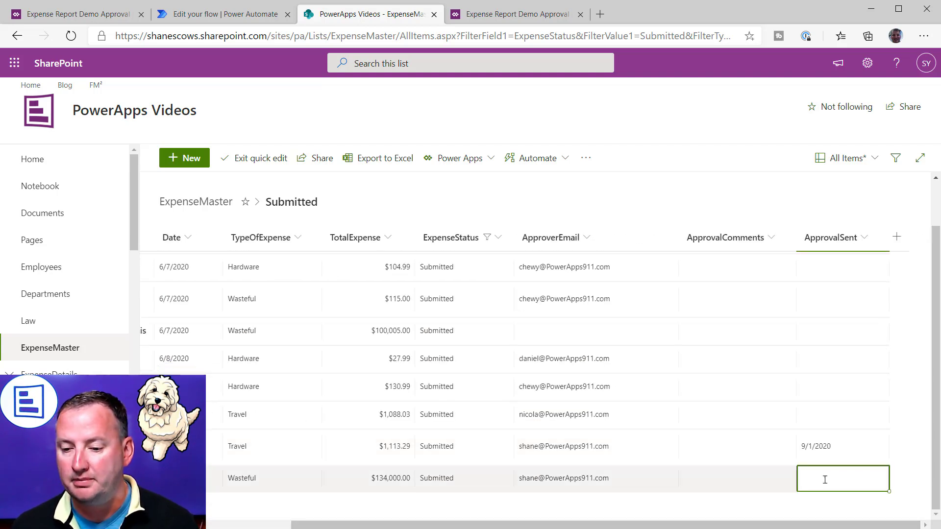
{"action": "left_click", "coordinate": [823, 479]}
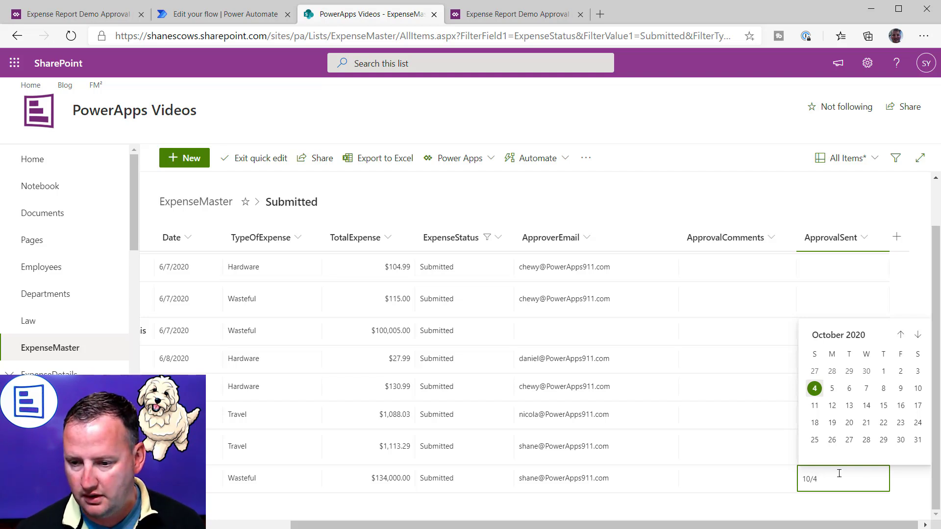
{"action": "left_click", "coordinate": [814, 388]}
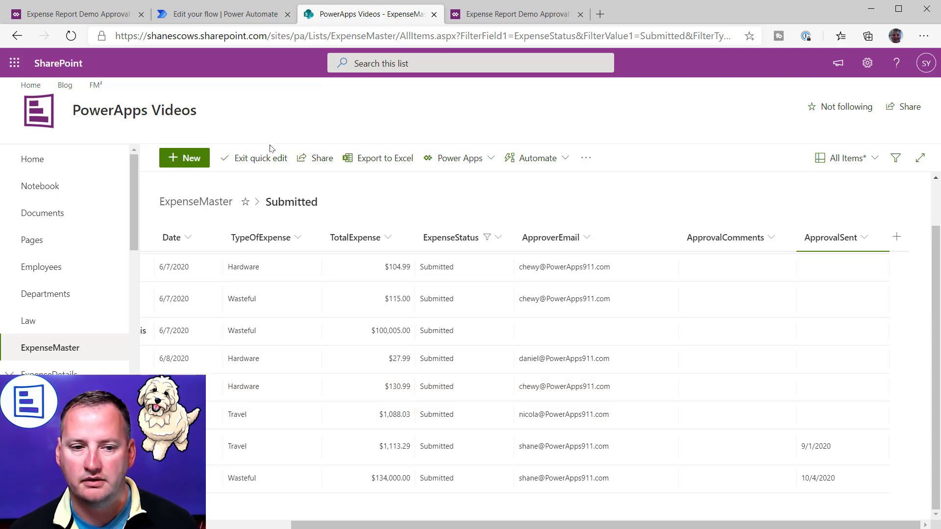
{"action": "left_click", "coordinate": [252, 158]}
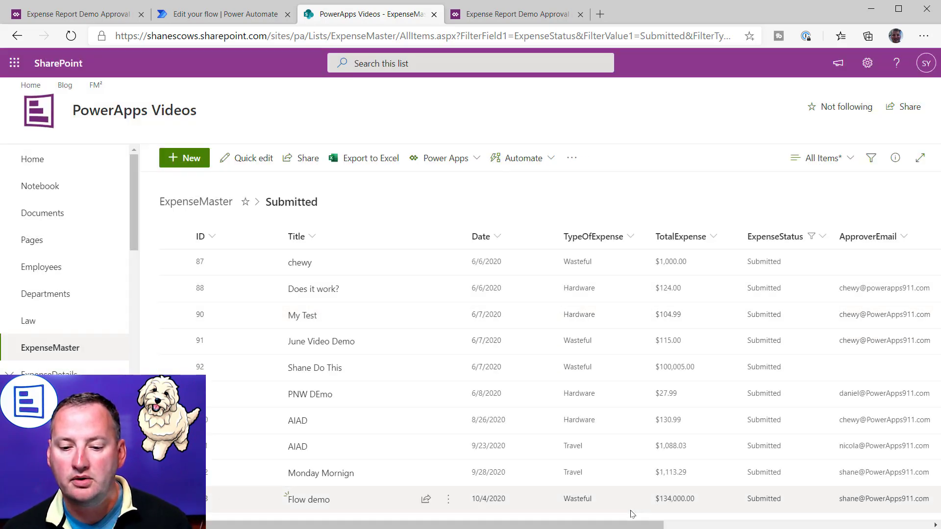
{"action": "scroll", "coordinate": [642, 498], "scroll_direction": "right", "scroll_amount": 5}
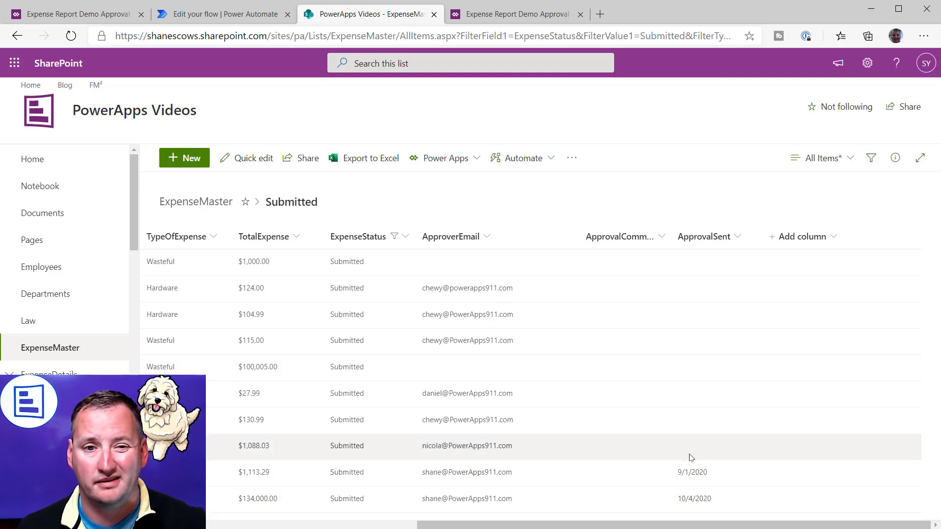
- Return to the flow and extend the Get items filter query with "and ApprovalSent lt '2020-10-01'" after the Submitted condition
{"action": "left_click", "coordinate": [222, 17]}
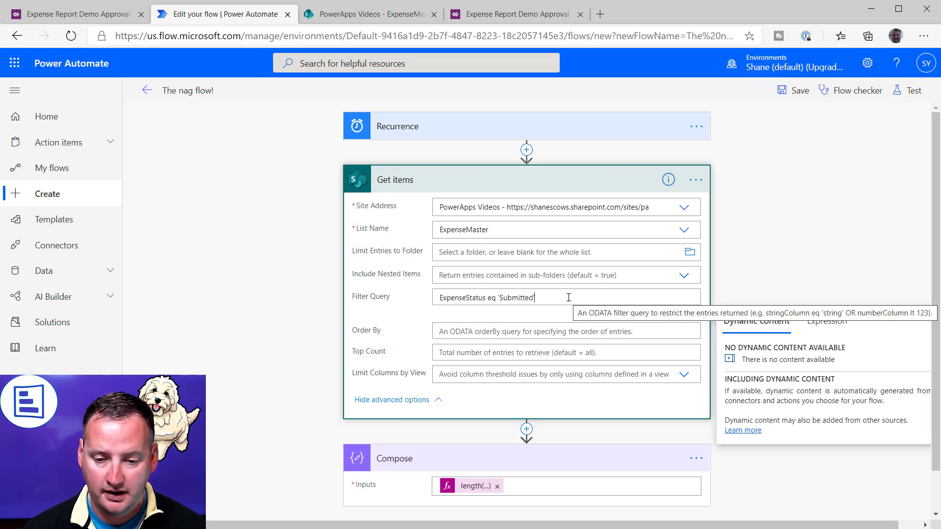
{"action": "type", "text": "And"}
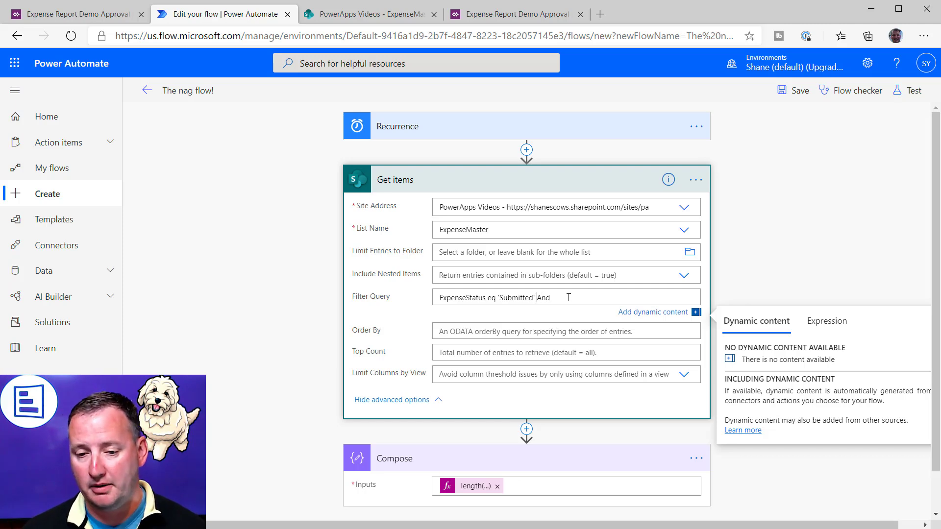
{"action": "key", "text": "Delete"}
{"action": "type", "text": "a"}
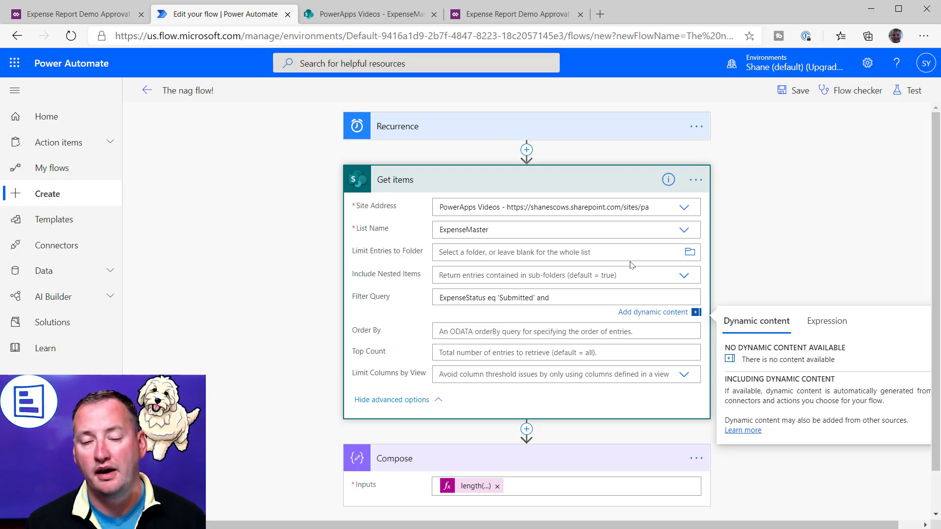
{"action": "left_click", "coordinate": [398, 15]}
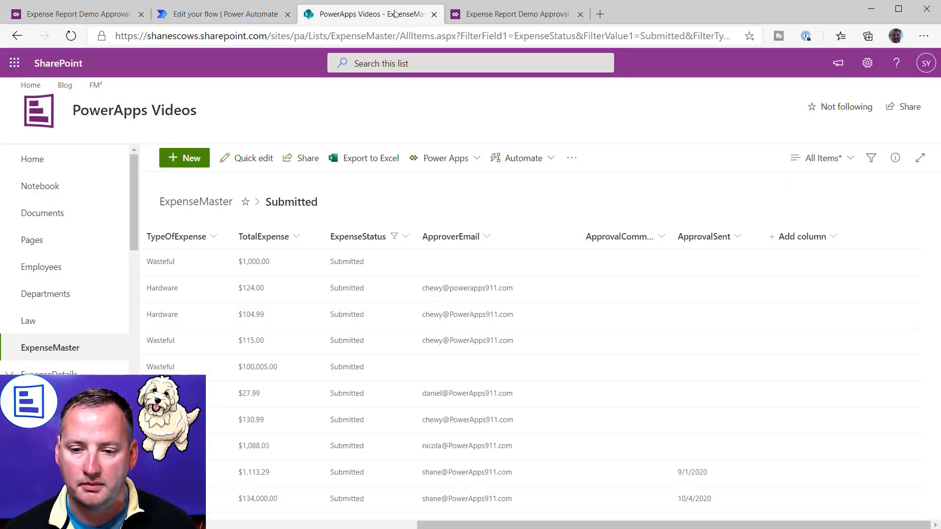
{"action": "left_click", "coordinate": [220, 14]}
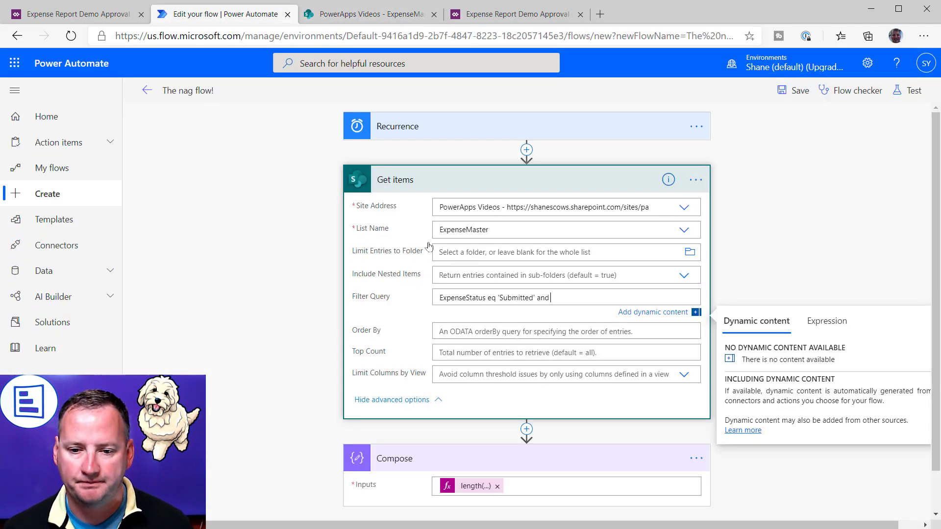
{"action": "type", "text": "pprovalSent eq '2020-10-01"}
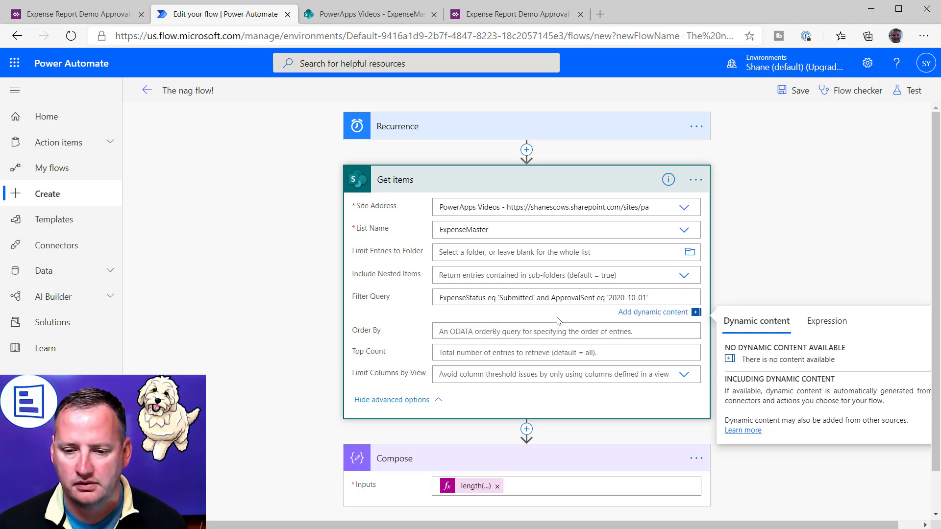
{"action": "left_click_drag", "start_coordinate": [596, 299], "coordinate": [604, 299]}
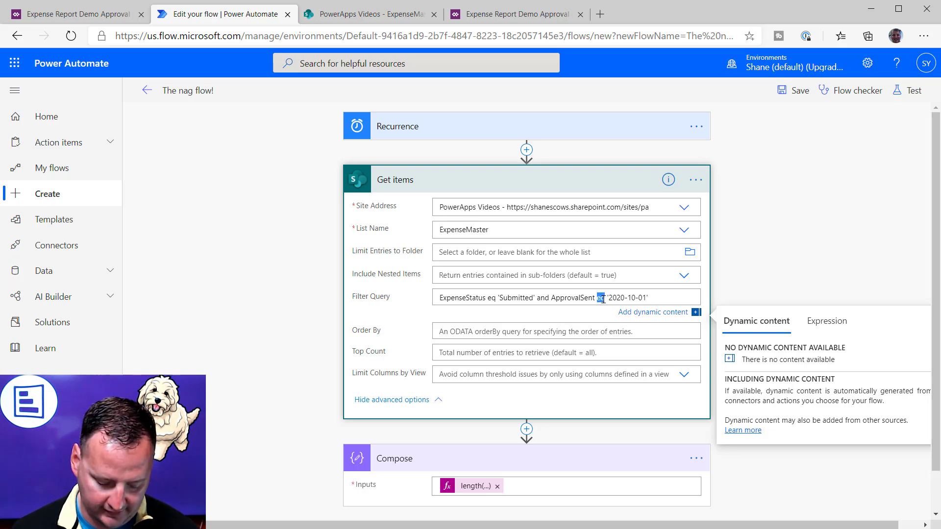
{"action": "type", "text": "lt"}
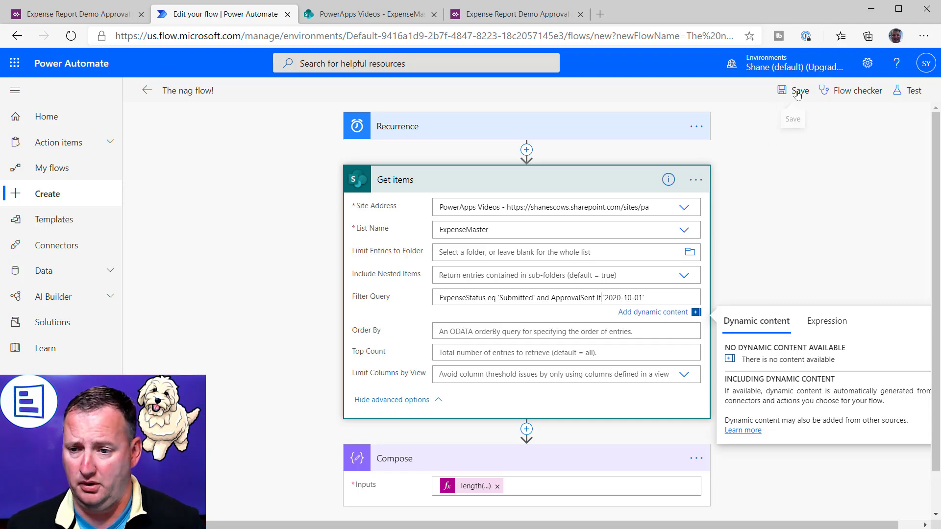
- Save and test the flow using data from a previous run, and examine the Compose and Get items results
{"action": "left_click", "coordinate": [911, 91]}
{"action": "left_click", "coordinate": [794, 140]}
{"action": "left_click", "coordinate": [777, 167]}
{"action": "left_click", "coordinate": [777, 192]}
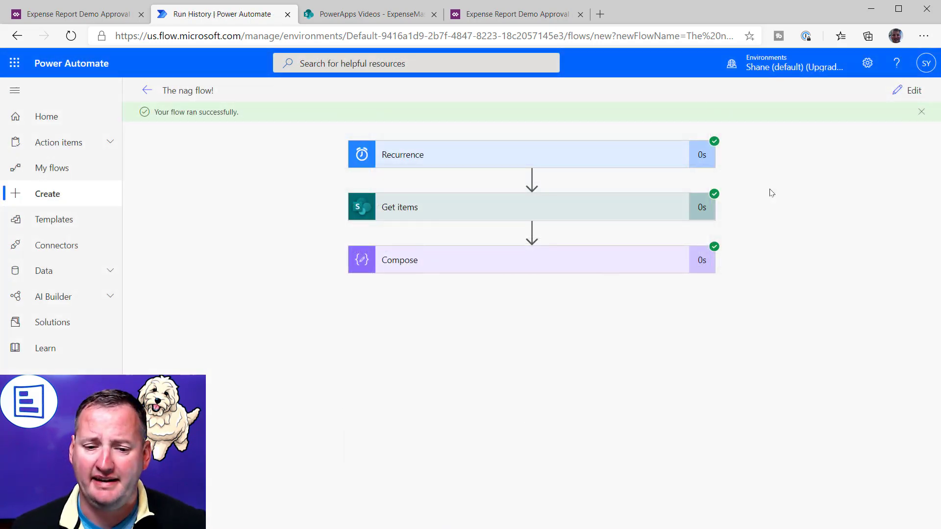
{"action": "left_click", "coordinate": [534, 263]}
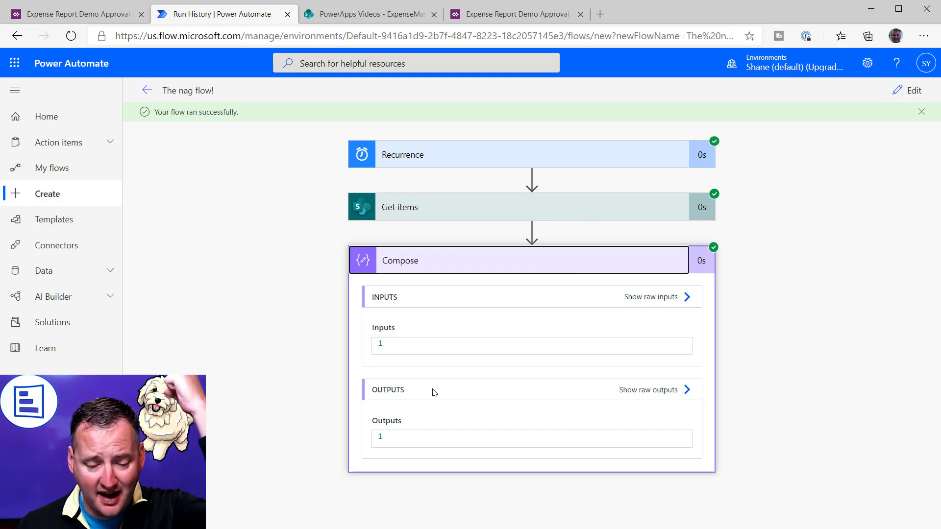
{"action": "left_click", "coordinate": [508, 208]}
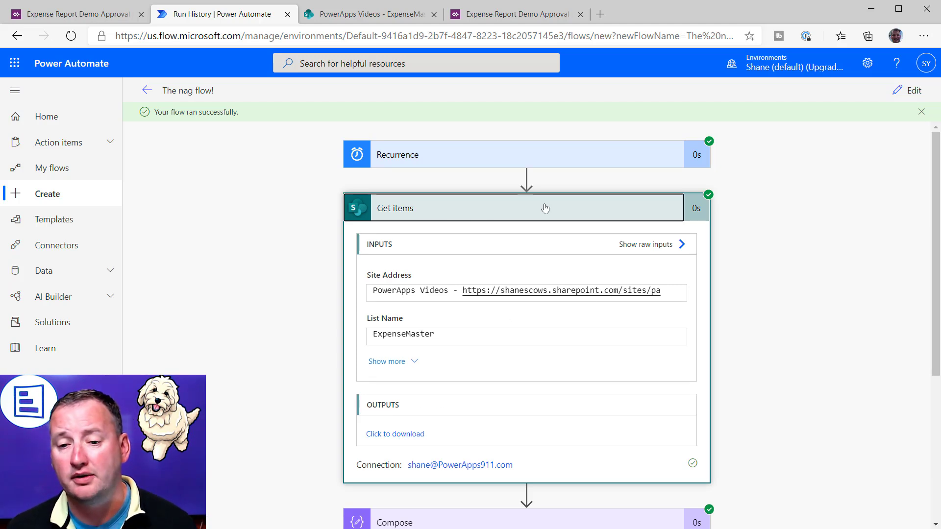
- Reopen the flow for editing and insert a Compose action between Recurrence and Get items
{"action": "left_click", "coordinate": [911, 92]}
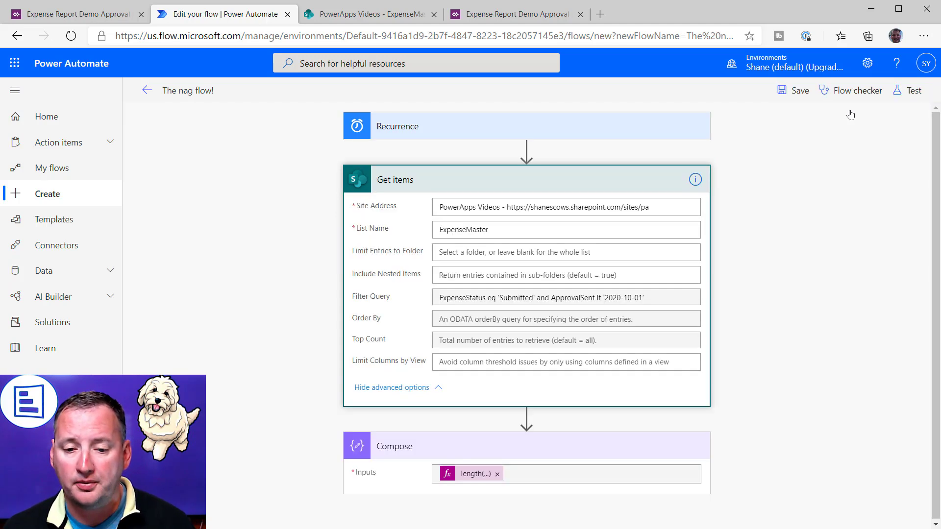
{"action": "left_click", "coordinate": [654, 296]}
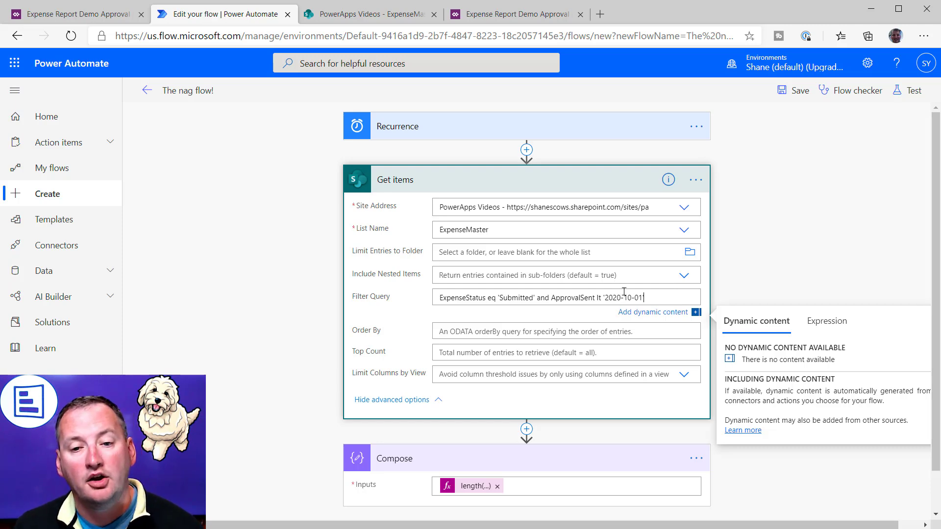
{"action": "left_click", "coordinate": [527, 150]}
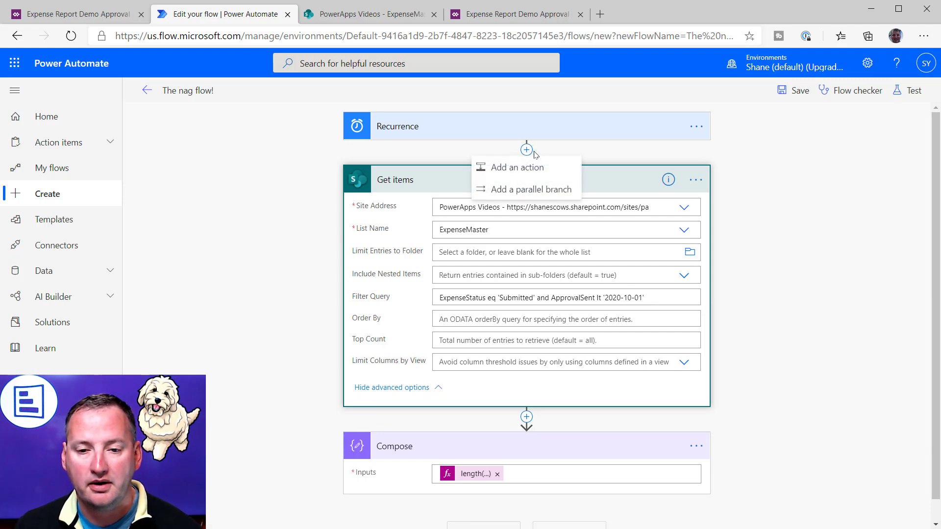
{"action": "left_click", "coordinate": [559, 164]}
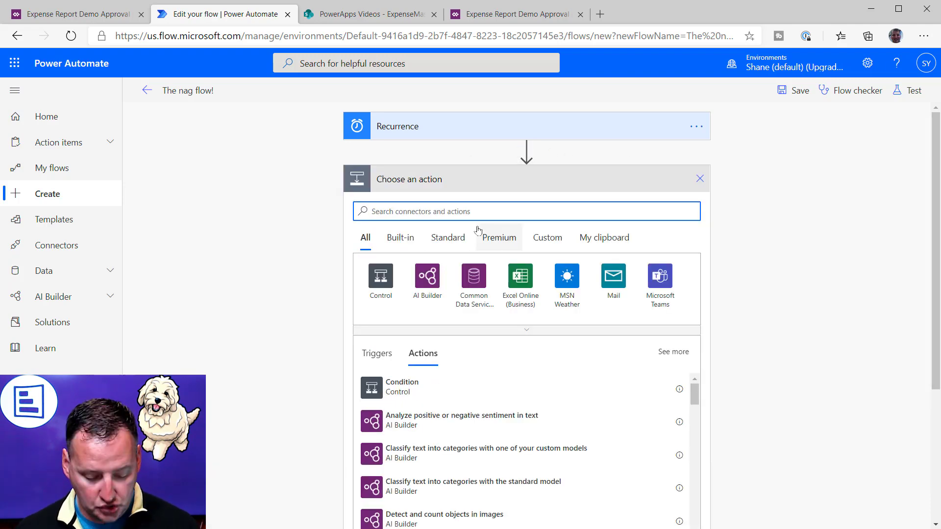
{"action": "type", "text": "compose"}
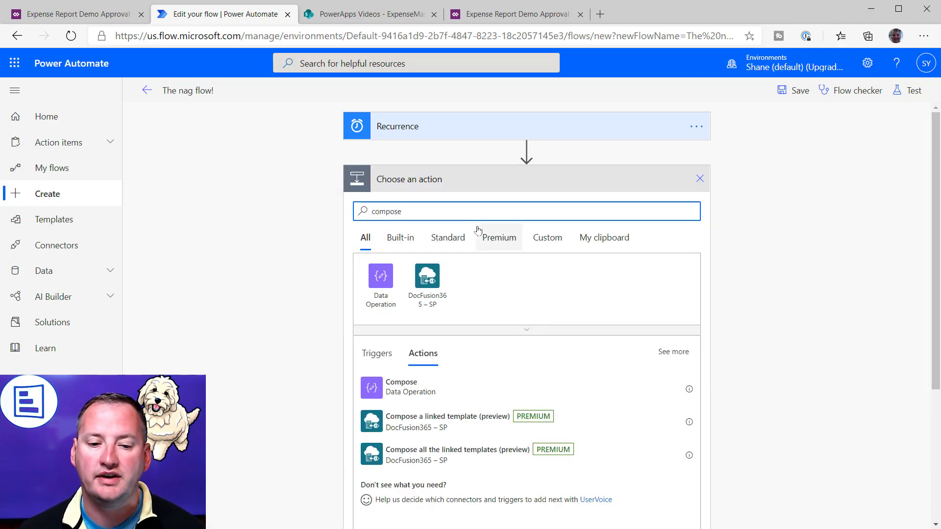
{"action": "left_click", "coordinate": [393, 385]}
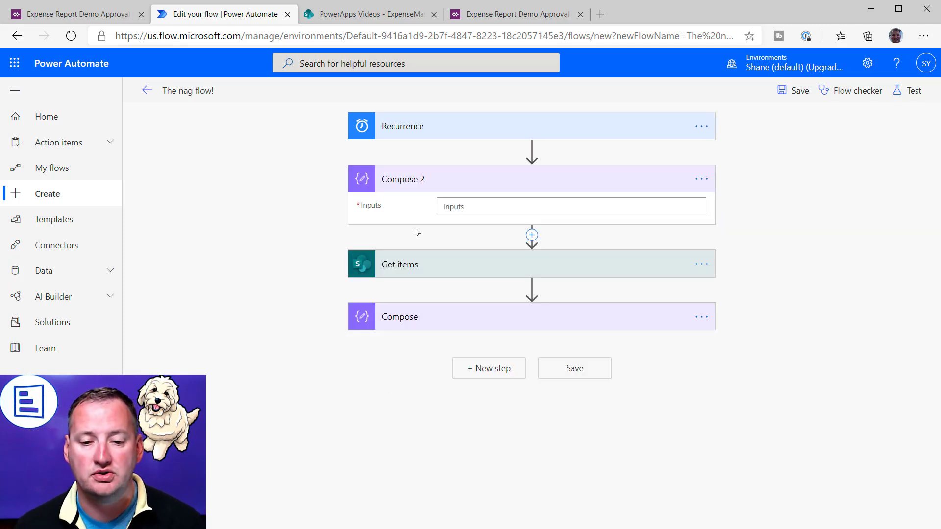
- Set the new Compose action's inputs to the expression getPastTime(1,'week','yyyy-MM-dd')
{"action": "left_click", "coordinate": [467, 206]}
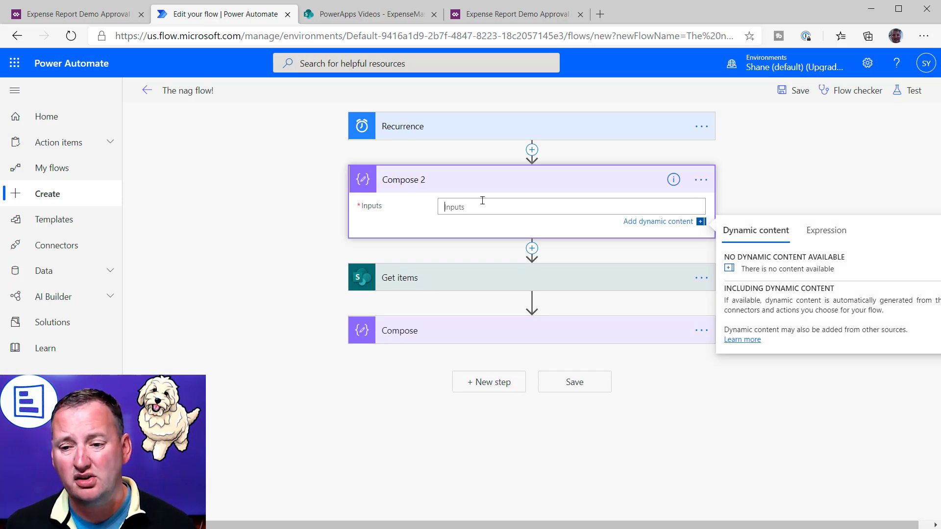
{"action": "left_click", "coordinate": [826, 230]}
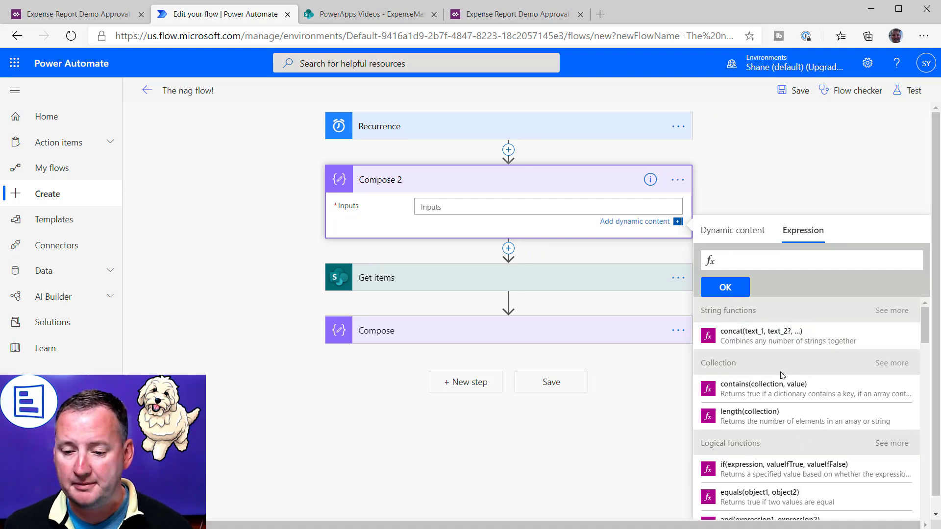
{"action": "scroll", "coordinate": [763, 362], "scroll_direction": "down", "scroll_amount": 10}
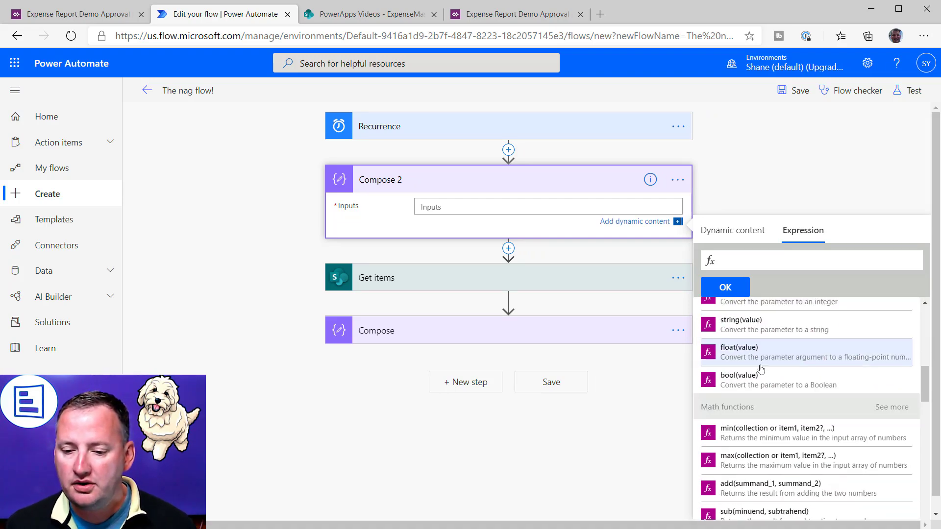
{"action": "scroll", "coordinate": [766, 369], "scroll_direction": "down", "scroll_amount": 5}
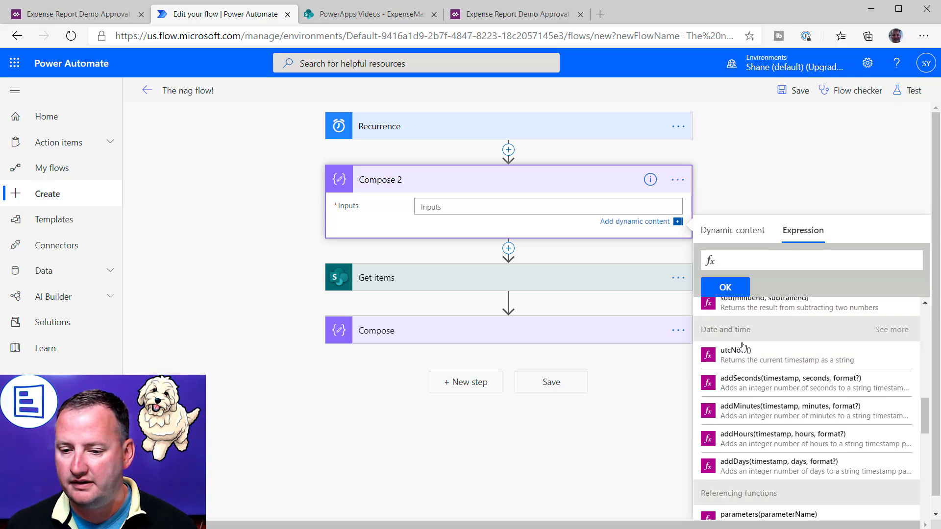
{"action": "left_click", "coordinate": [893, 330]}
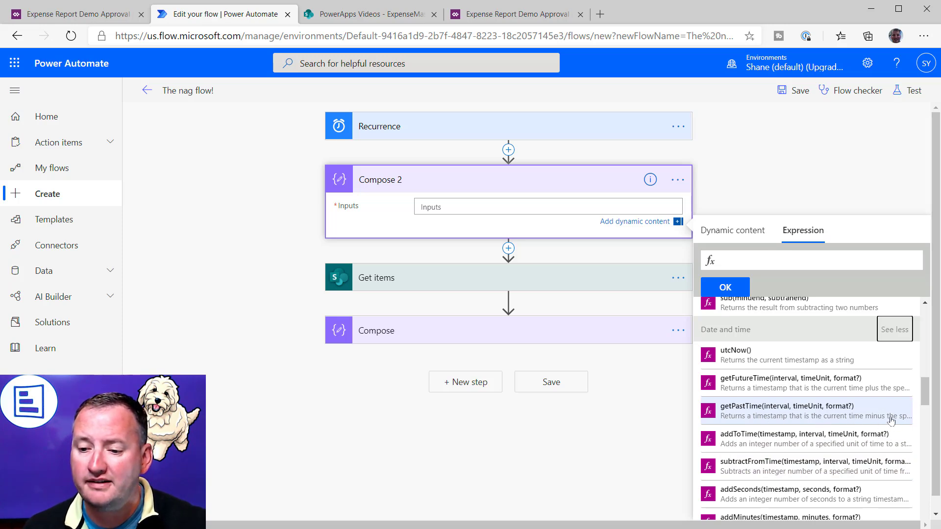
{"action": "left_click", "coordinate": [794, 416]}
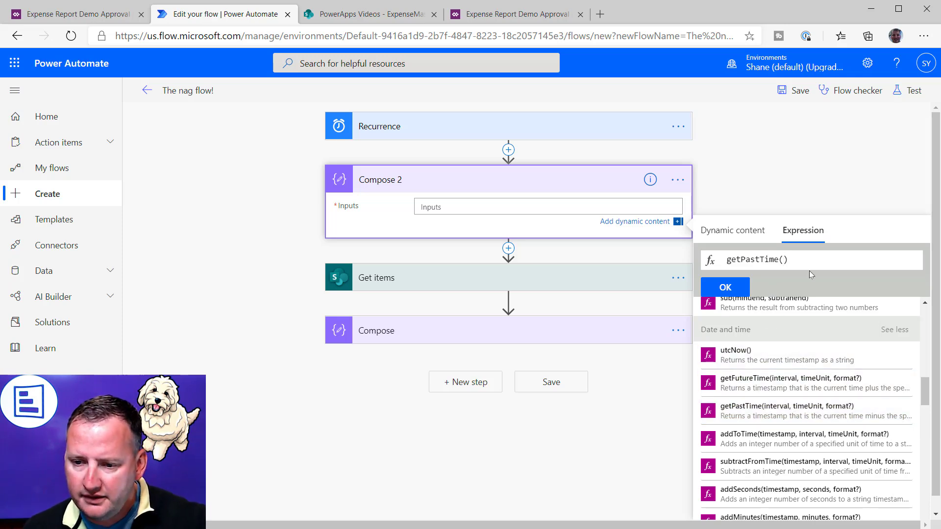
{"action": "type", "text": "1,"}
{"action": "type", "text": "'week'"}
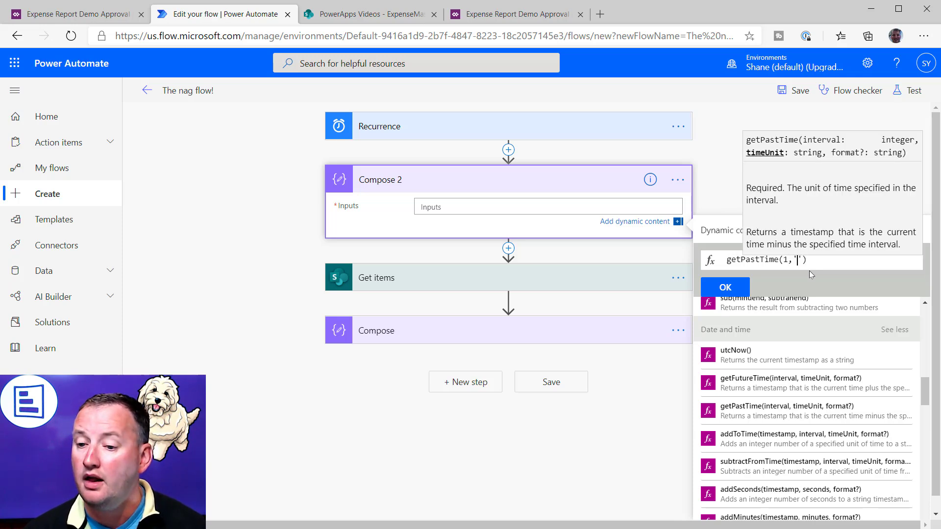
{"action": "type", "text": ",'yyyy-MM-"}
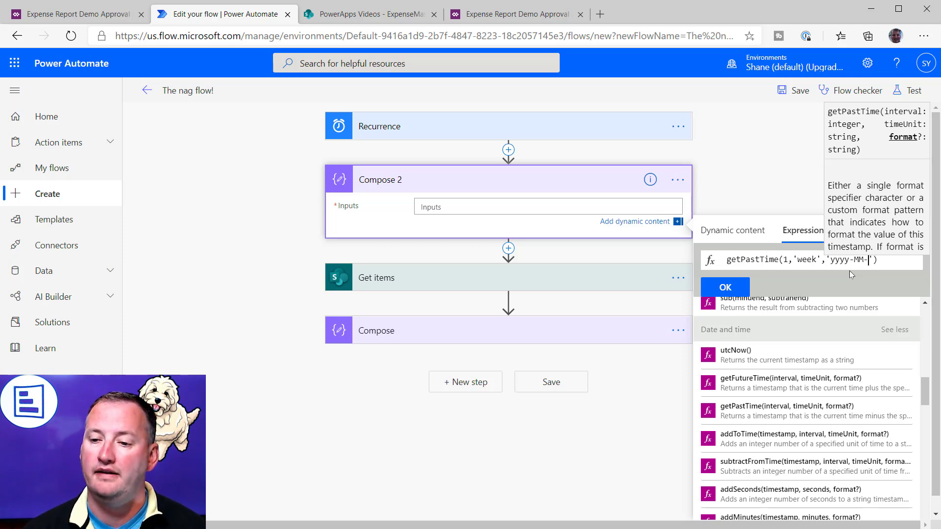
{"action": "type", "text": "dd"}
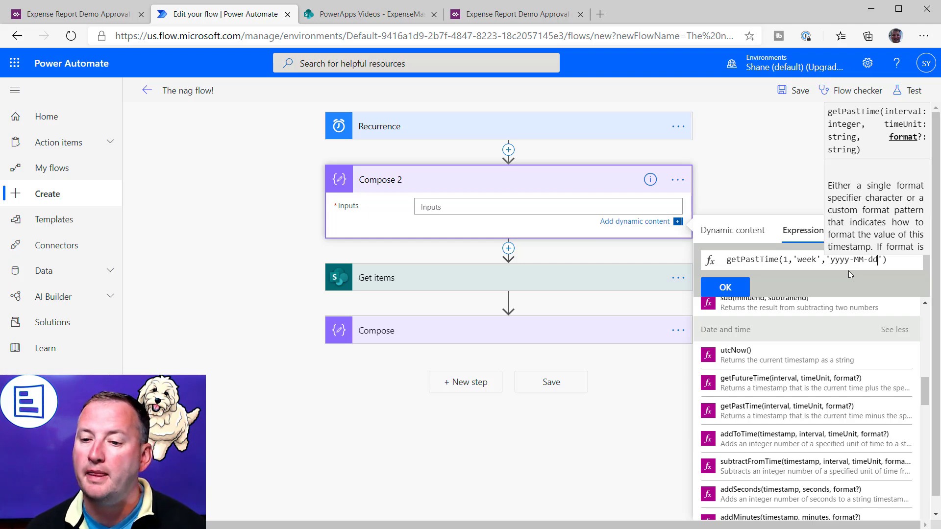
{"action": "left_click", "coordinate": [714, 289]}
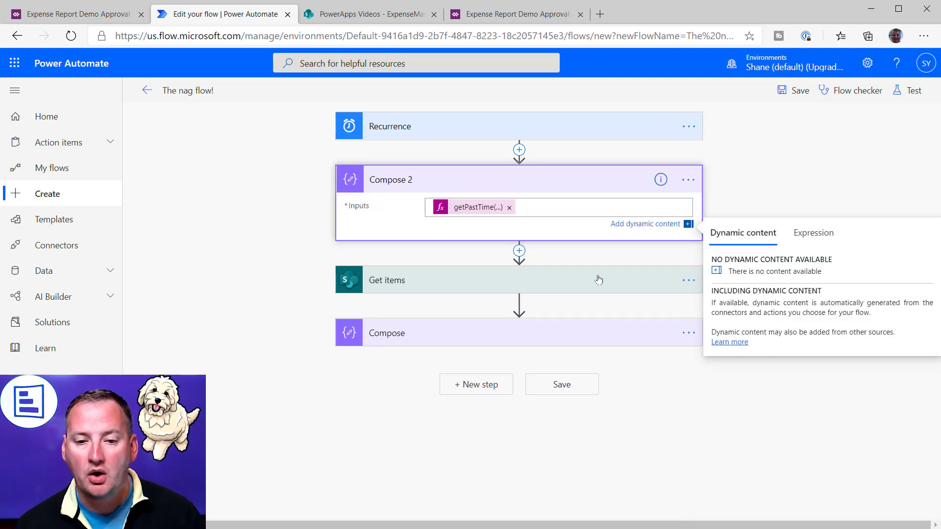
- Review the Get items filter query, save and test the flow with previous run data, and check the Compose 2 output
{"action": "left_click", "coordinate": [508, 280]}
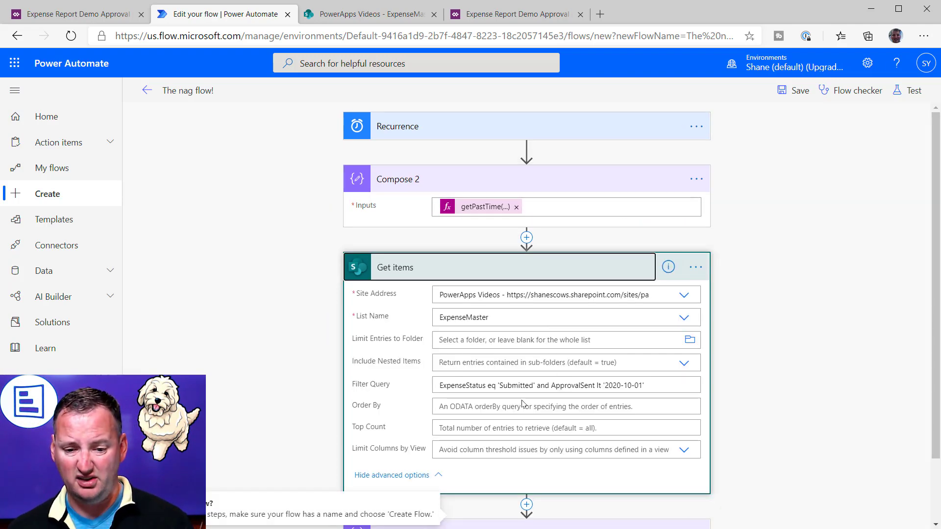
{"action": "left_click", "coordinate": [567, 268]}
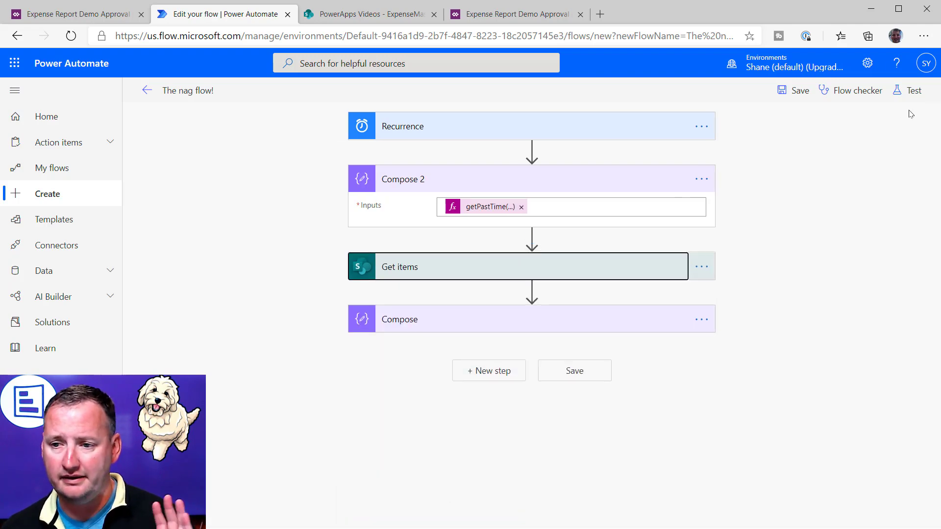
{"action": "left_click", "coordinate": [911, 90]}
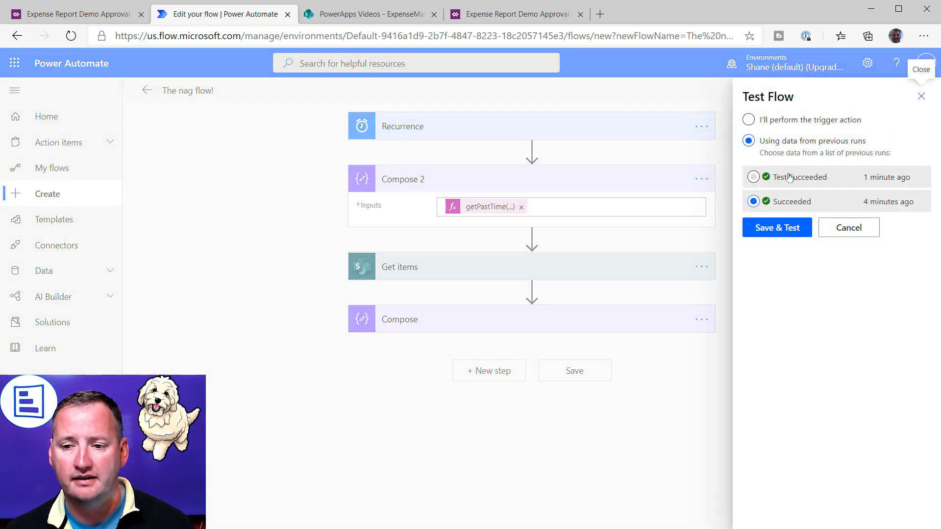
{"action": "left_click", "coordinate": [777, 228]}
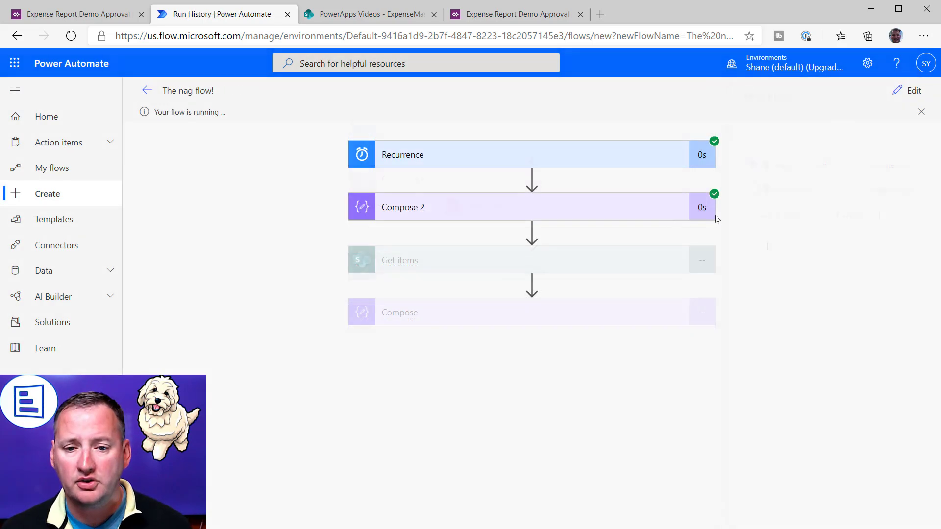
{"action": "left_click", "coordinate": [572, 207]}
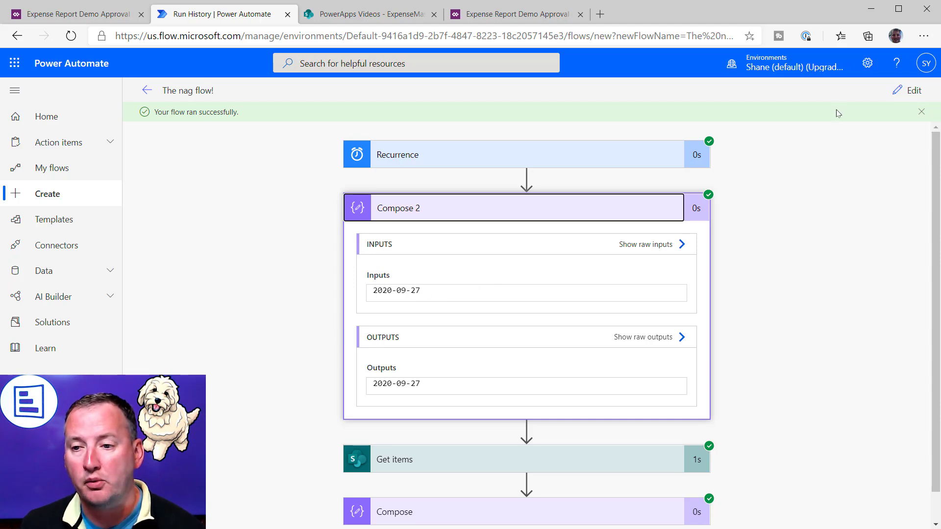
- Reopen the flow for editing and replace the date 2020-10-01 in the Get items filter query with the Compose 2 Outputs
{"action": "left_click", "coordinate": [912, 90]}
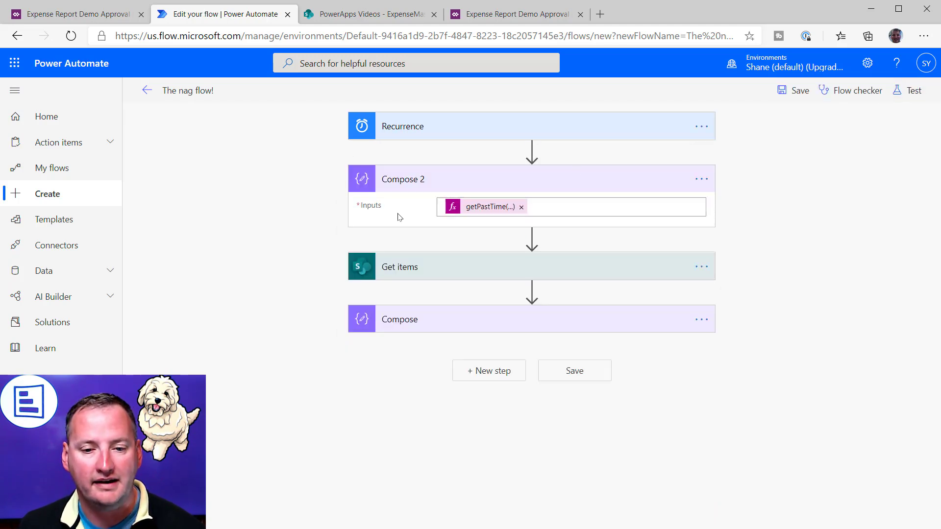
{"action": "left_click", "coordinate": [487, 271]}
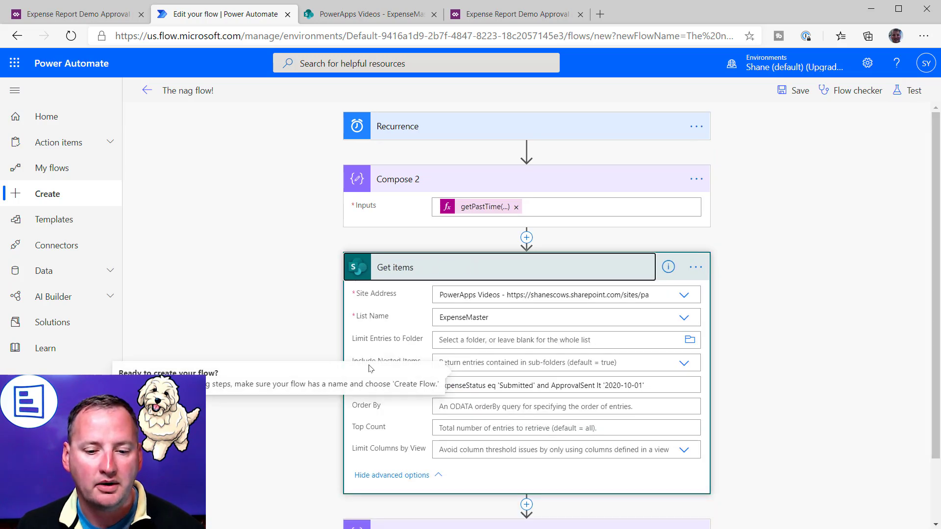
{"action": "left_click_drag", "start_coordinate": [605, 385], "coordinate": [640, 385]}
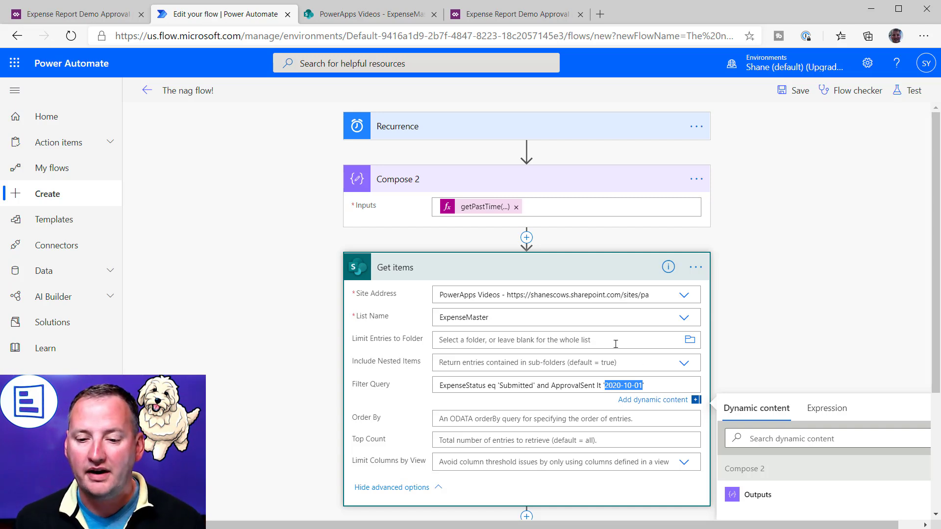
{"action": "scroll", "coordinate": [583, 240], "scroll_direction": "down", "scroll_amount": 3}
{"action": "left_click", "coordinate": [766, 374]}
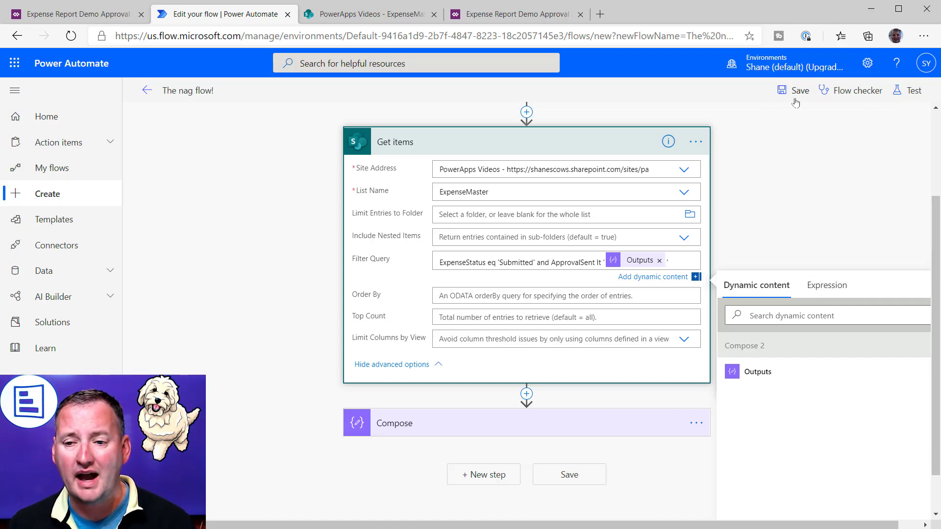
- Save and test the flow using data from a previous run, and check the Compose output
{"action": "left_click", "coordinate": [906, 89]}
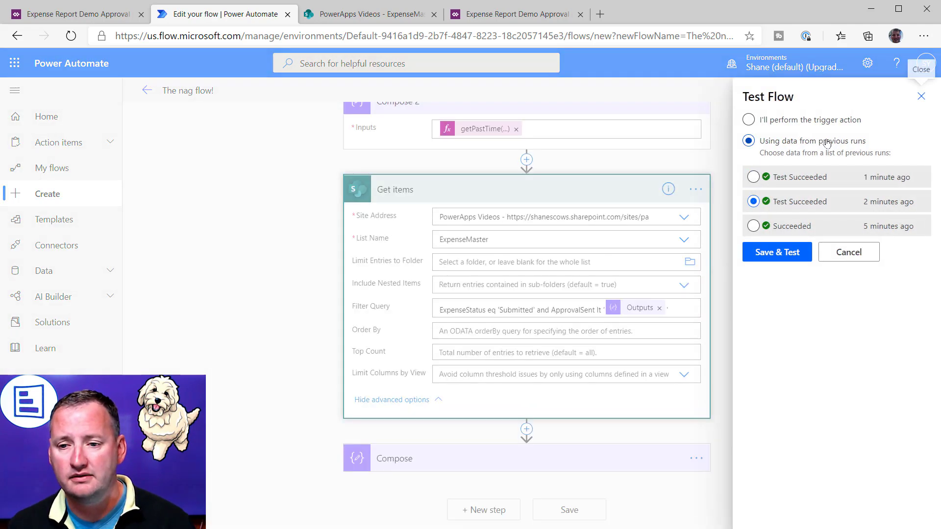
{"action": "left_click", "coordinate": [777, 253]}
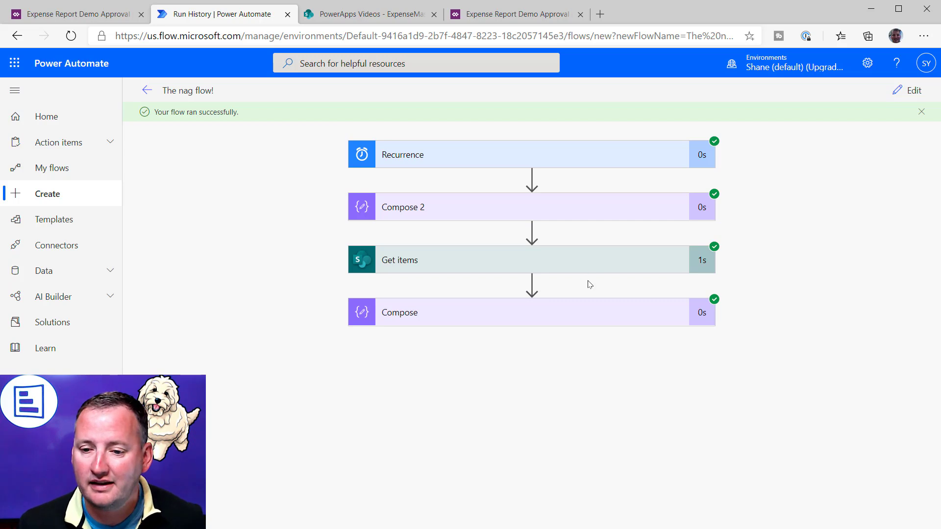
{"action": "left_click", "coordinate": [567, 313]}
{"action": "scroll", "coordinate": [491, 405], "scroll_direction": "down", "scroll_amount": 1}
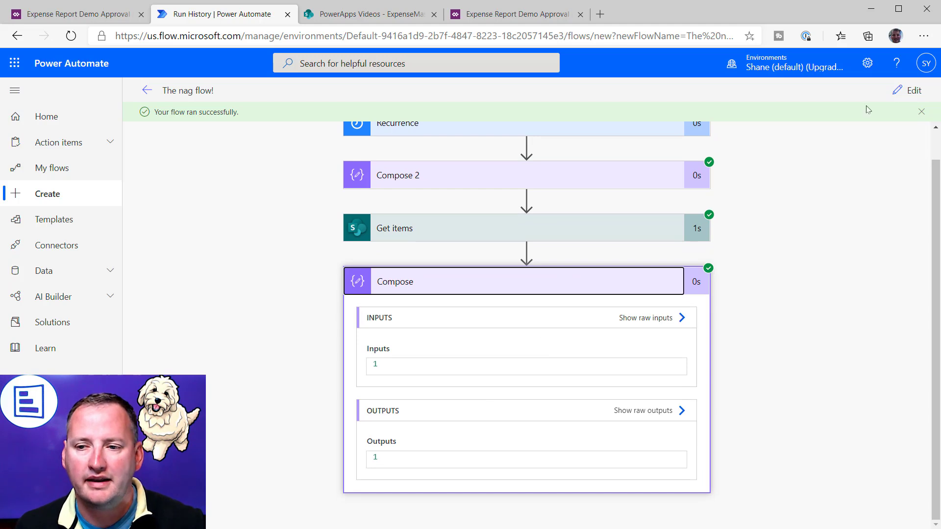
- Reopen the flow for editing and replace Outputs in the Get items filter query with Compose 2's expression getPastTime(1,'week','yyyy-MM-dd')
{"action": "left_click", "coordinate": [907, 90]}
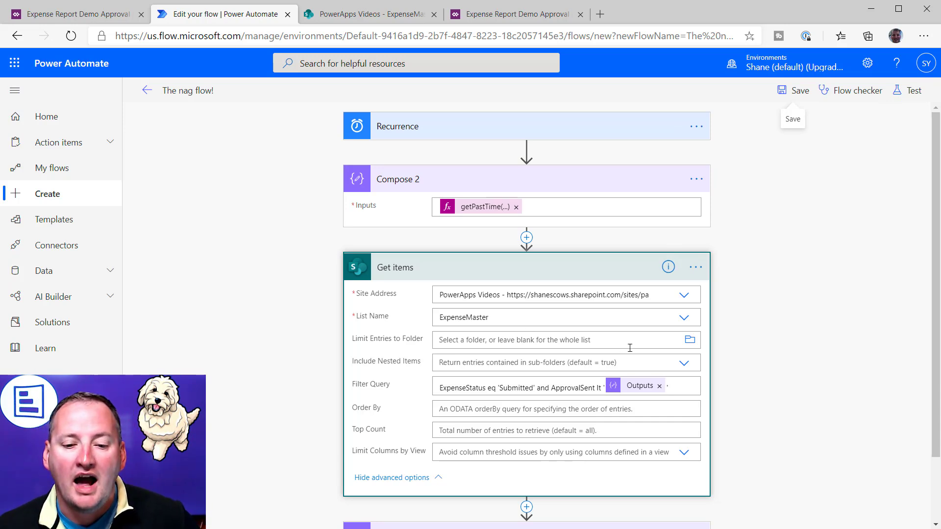
{"action": "scroll", "coordinate": [629, 348], "scroll_direction": "down", "scroll_amount": 1}
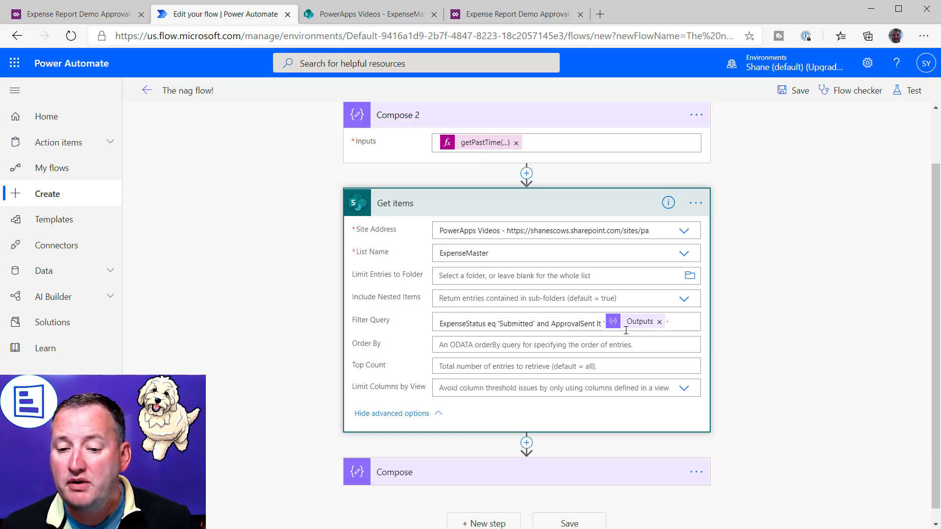
{"action": "left_click", "coordinate": [481, 143]}
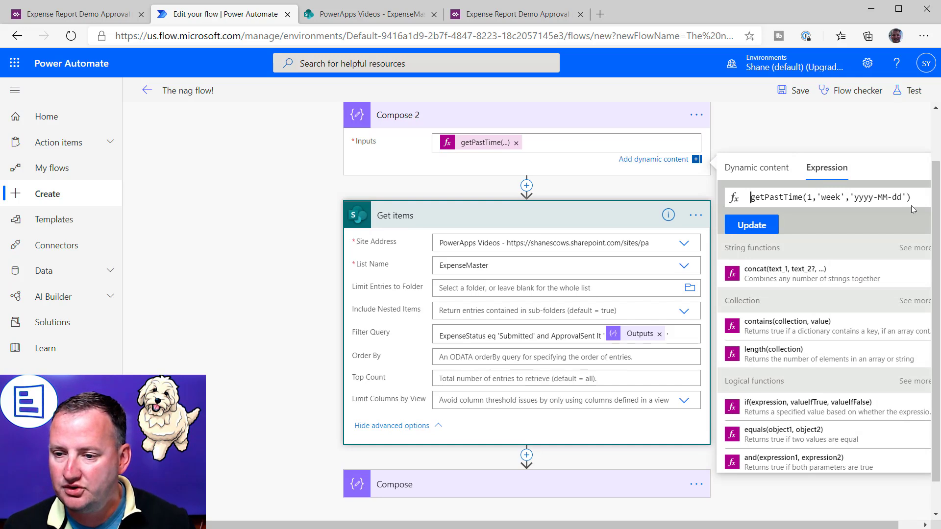
{"action": "left_click_drag", "start_coordinate": [912, 200], "coordinate": [680, 200]}
{"action": "key", "text": "ctrl+c"}
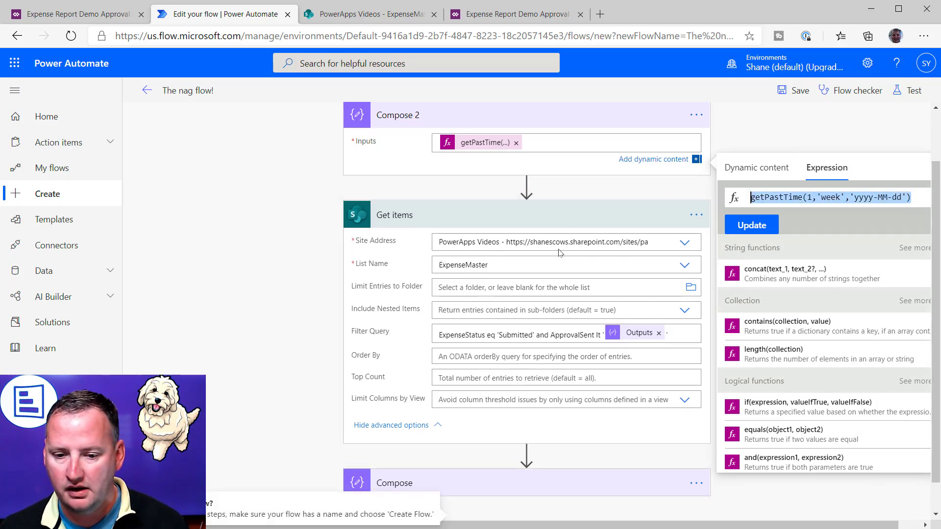
{"action": "left_click", "coordinate": [638, 333]}
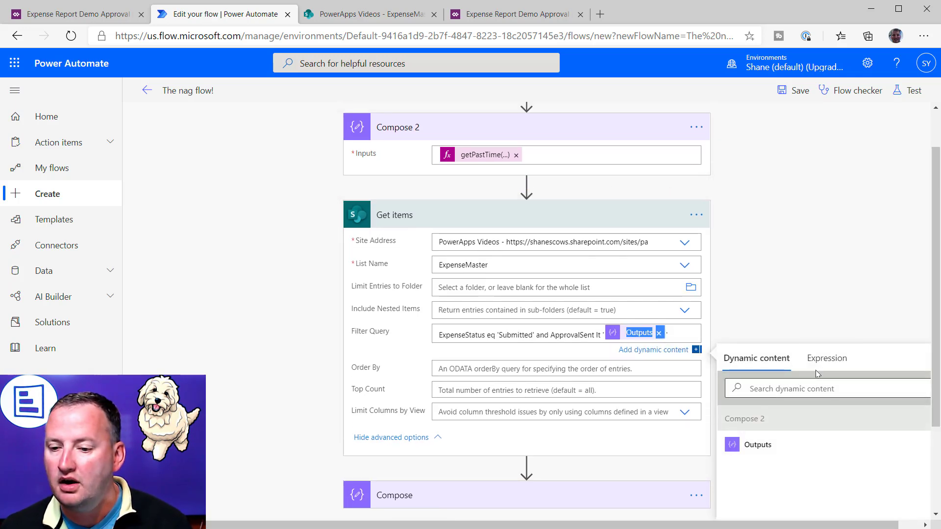
{"action": "left_click", "coordinate": [825, 358]}
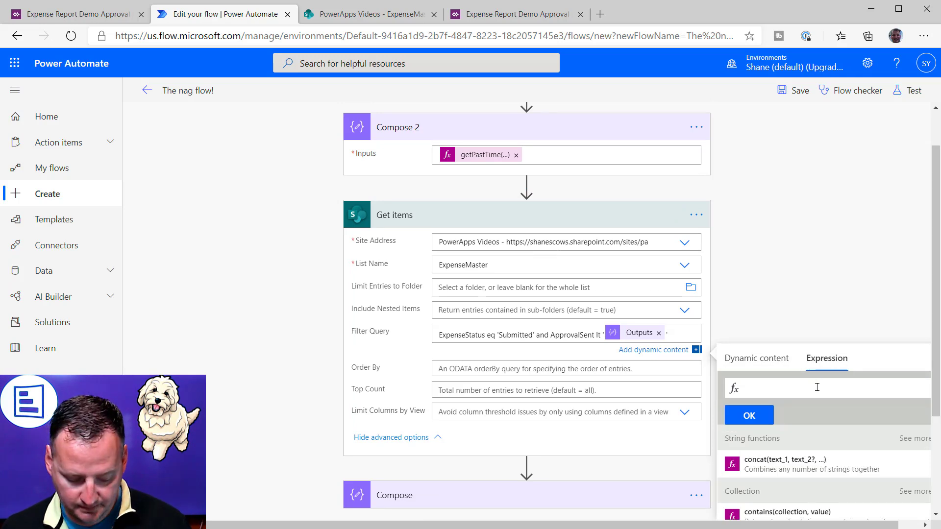
{"action": "left_click", "coordinate": [817, 388]}
{"action": "key", "text": "ctrl+v"}
{"action": "left_click", "coordinate": [749, 416]}
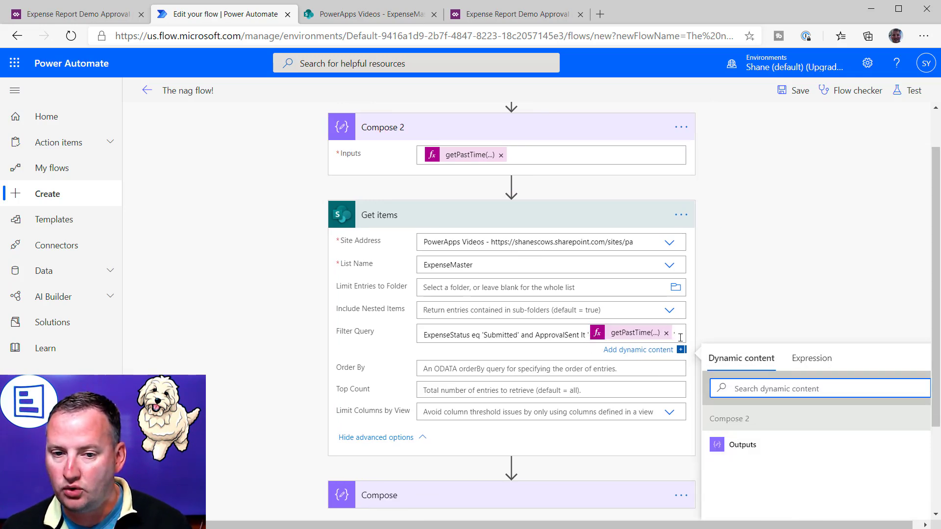
- Delete the Compose 2 action from the flow and confirm the deletion
{"action": "left_click", "coordinate": [679, 126]}
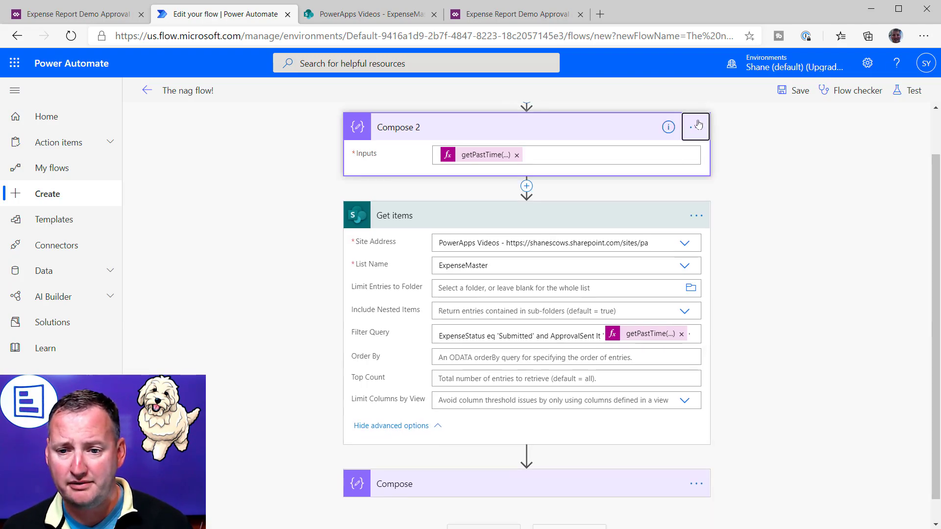
{"action": "left_click", "coordinate": [698, 125]}
{"action": "left_click", "coordinate": [745, 279]}
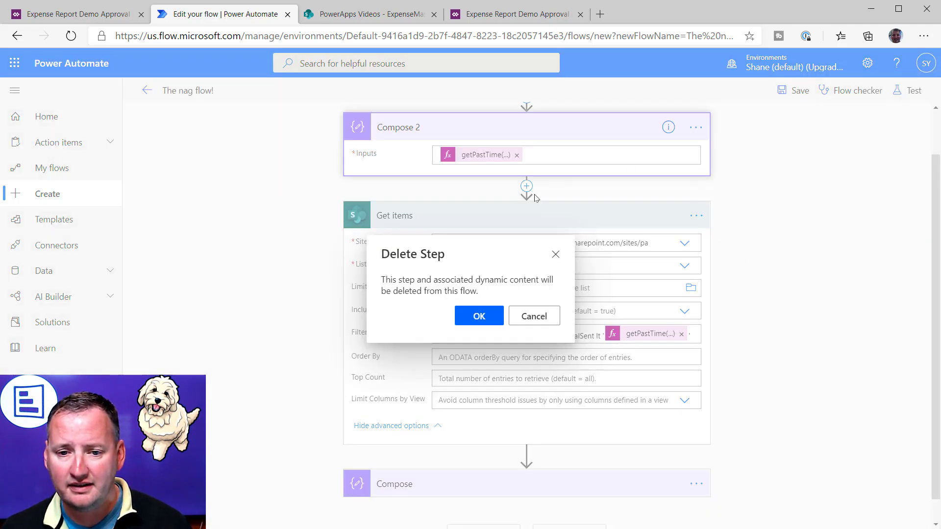
{"action": "left_click", "coordinate": [479, 316]}
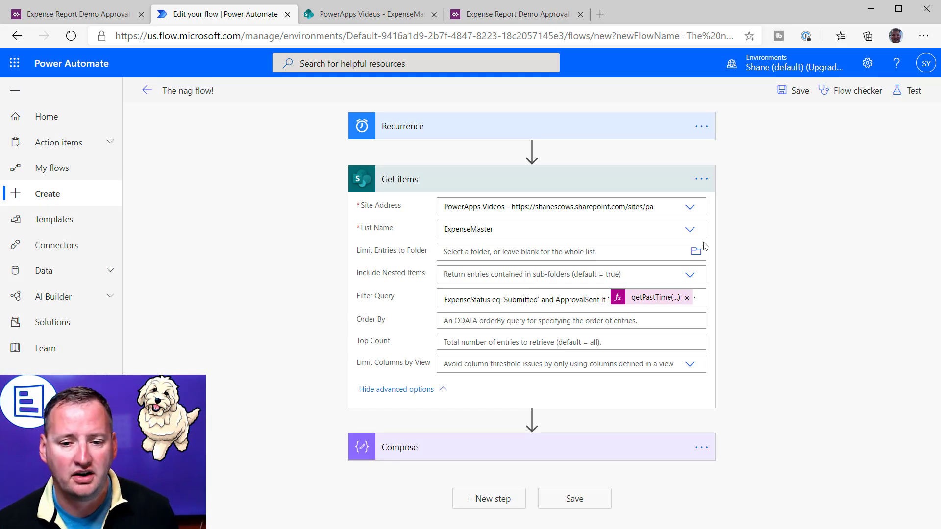
- Save and test the flow with the latest previous run's data, and examine the Compose output and the Get items filter query
{"action": "left_click", "coordinate": [906, 91]}
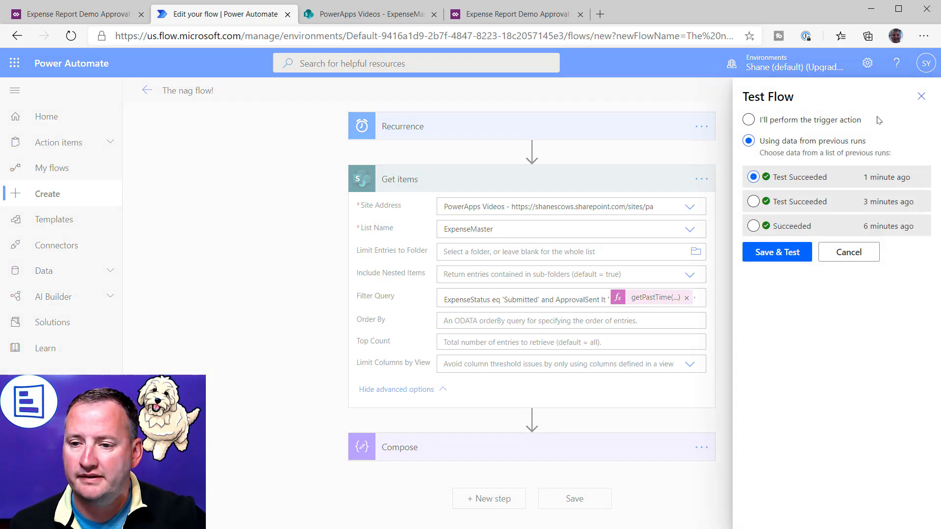
{"action": "left_click", "coordinate": [775, 182]}
{"action": "left_click", "coordinate": [782, 273]}
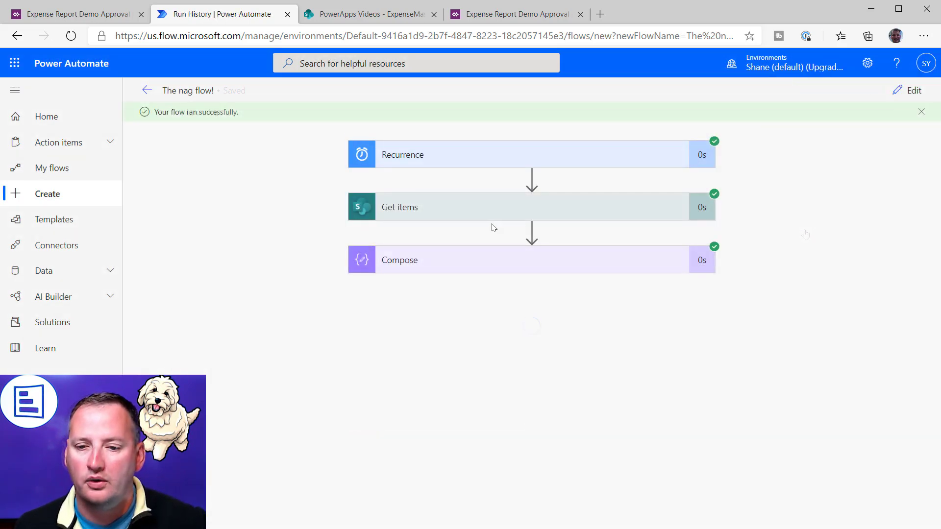
{"action": "left_click", "coordinate": [562, 269]}
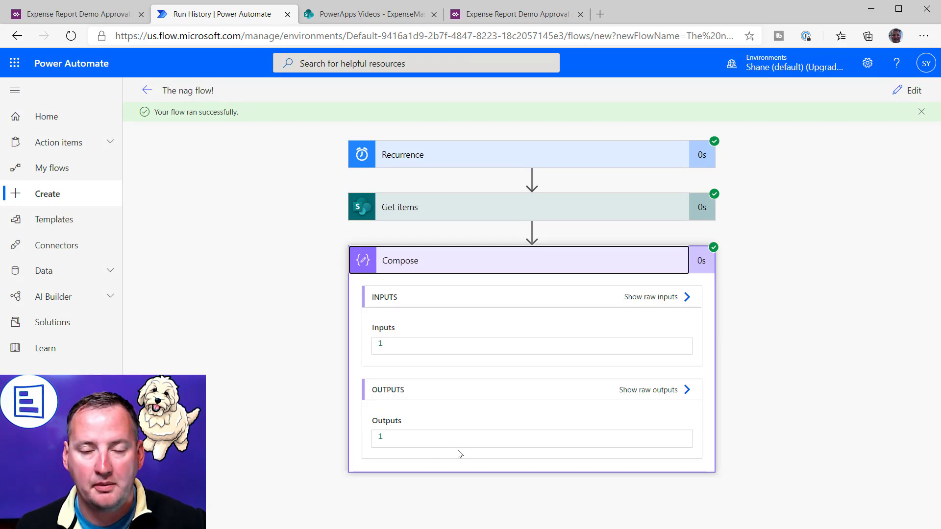
{"action": "left_click", "coordinate": [527, 208]}
{"action": "left_click", "coordinate": [419, 363]}
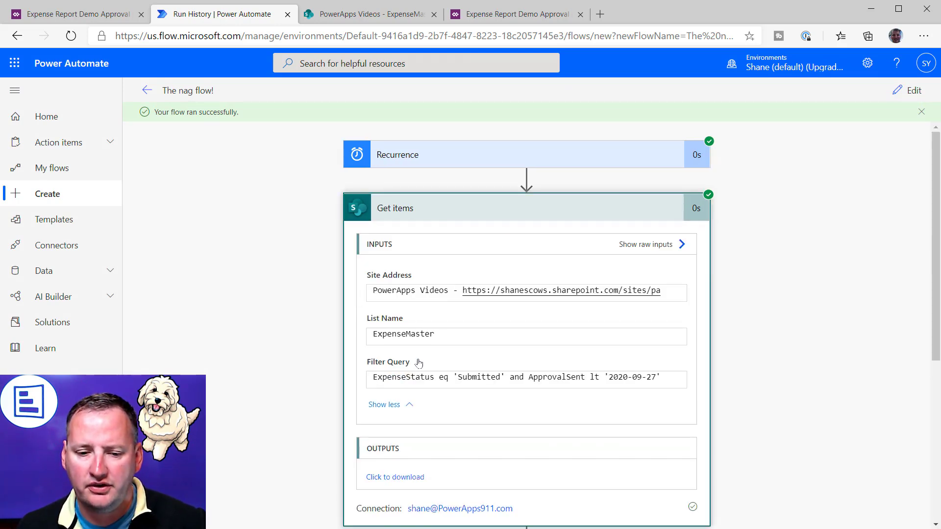
{"action": "scroll", "coordinate": [451, 346], "scroll_direction": "down", "scroll_amount": 1}
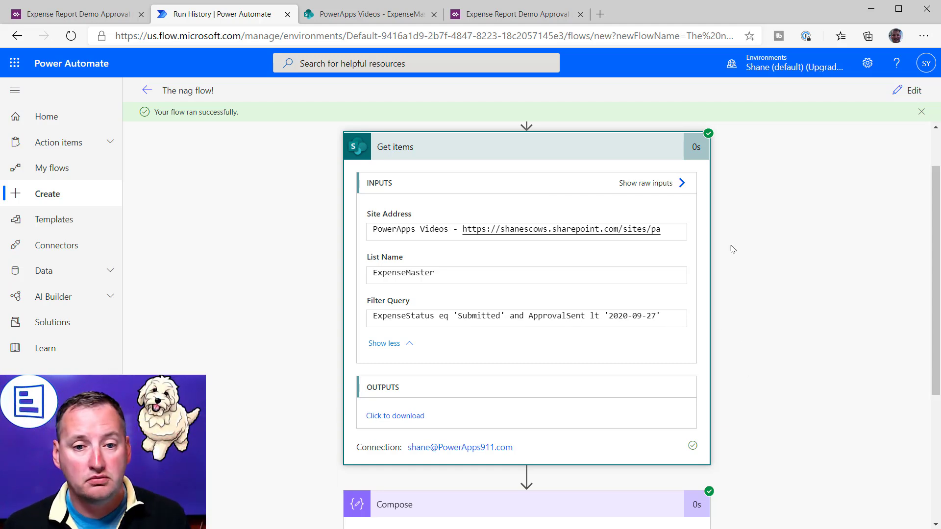
{"action": "scroll", "coordinate": [735, 264], "scroll_direction": "up", "scroll_amount": 2}
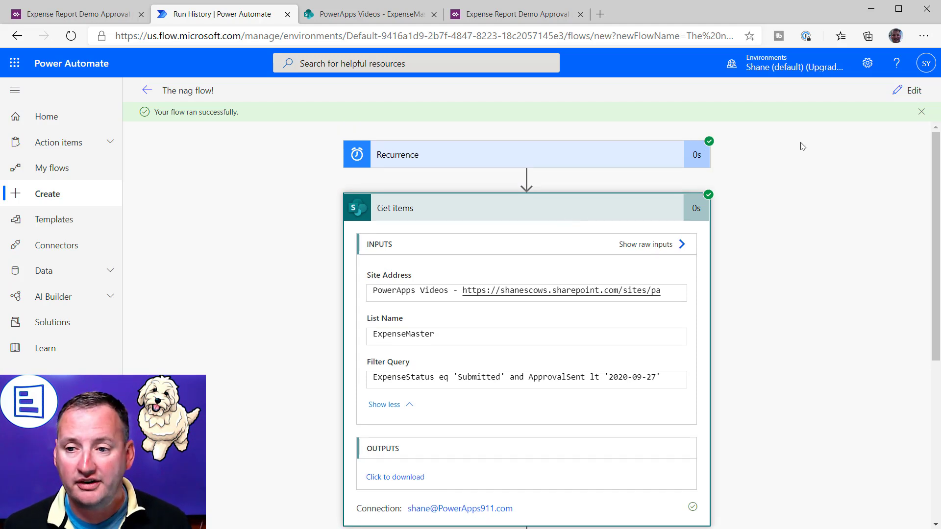
- Reopen the flow for editing and add an Office 365 Outlook Send an email (V2) action after Compose
{"action": "left_click", "coordinate": [911, 92]}
{"action": "left_click", "coordinate": [554, 183]}
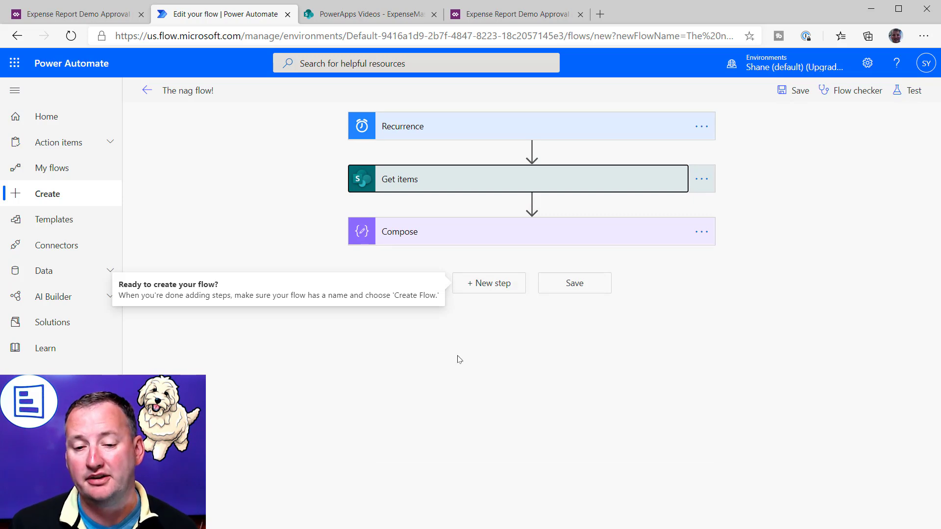
{"action": "left_click", "coordinate": [489, 288]}
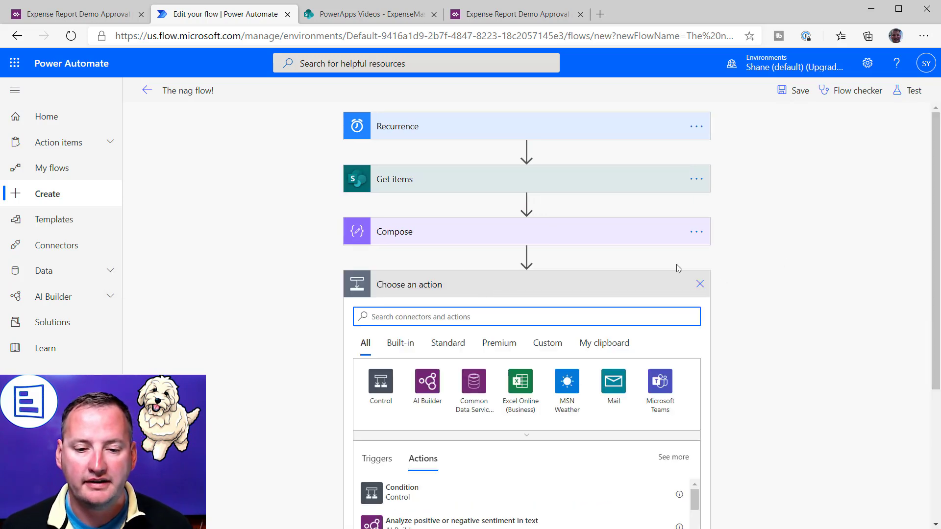
{"action": "type", "text": "ou"}
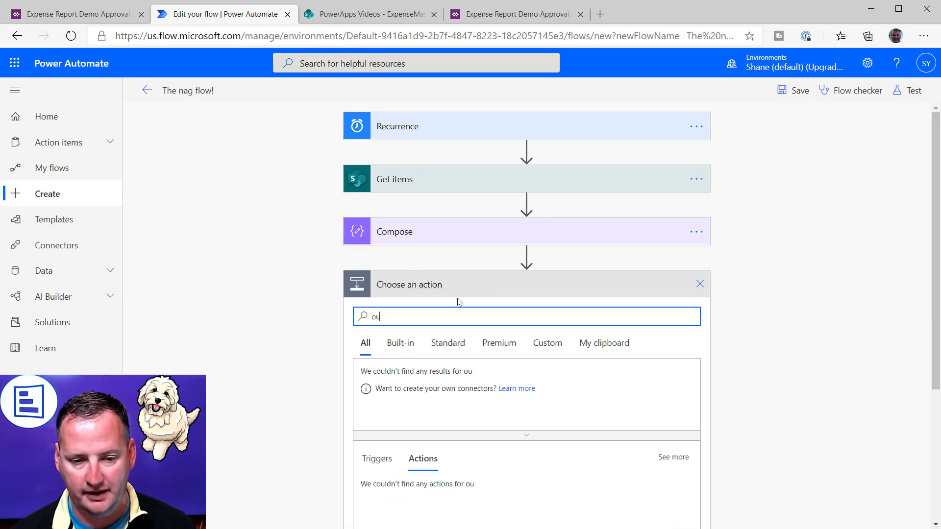
{"action": "type", "text": "tlook send"}
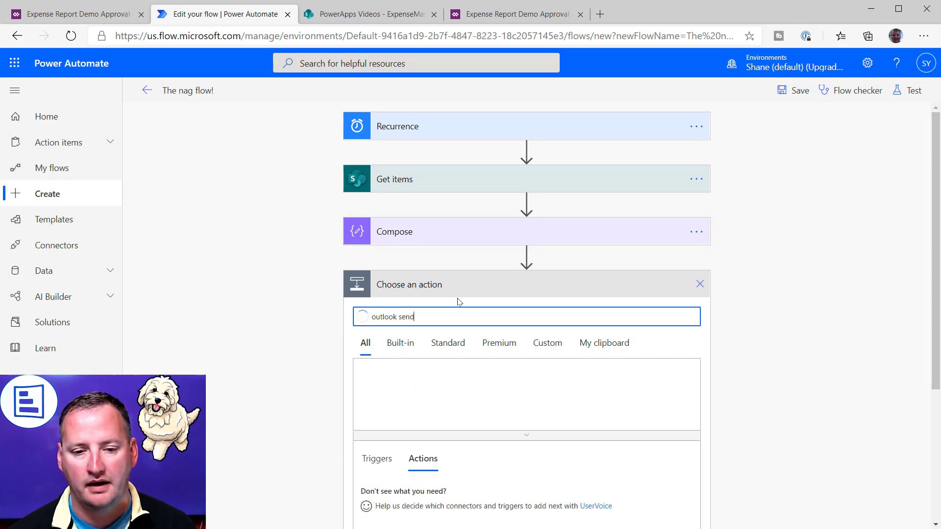
{"action": "scroll", "coordinate": [414, 420], "scroll_direction": "down", "scroll_amount": 3}
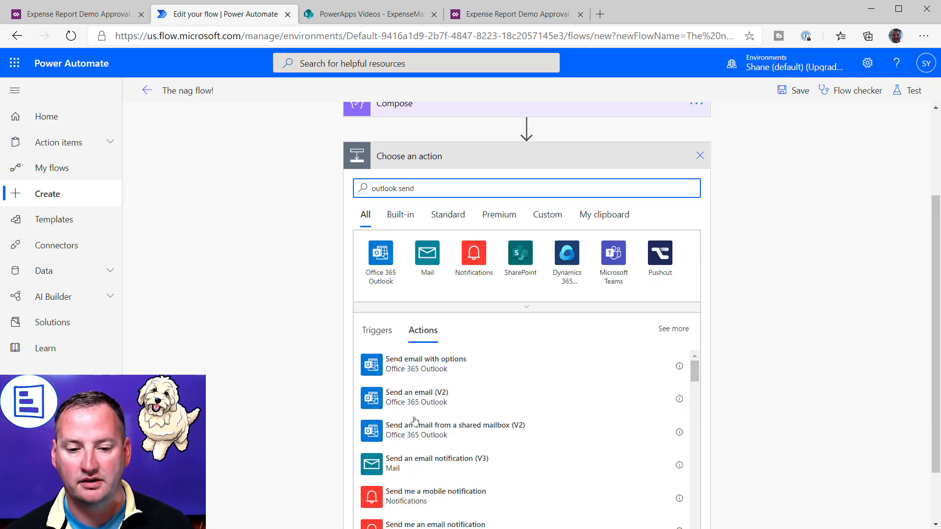
{"action": "left_click", "coordinate": [434, 399]}
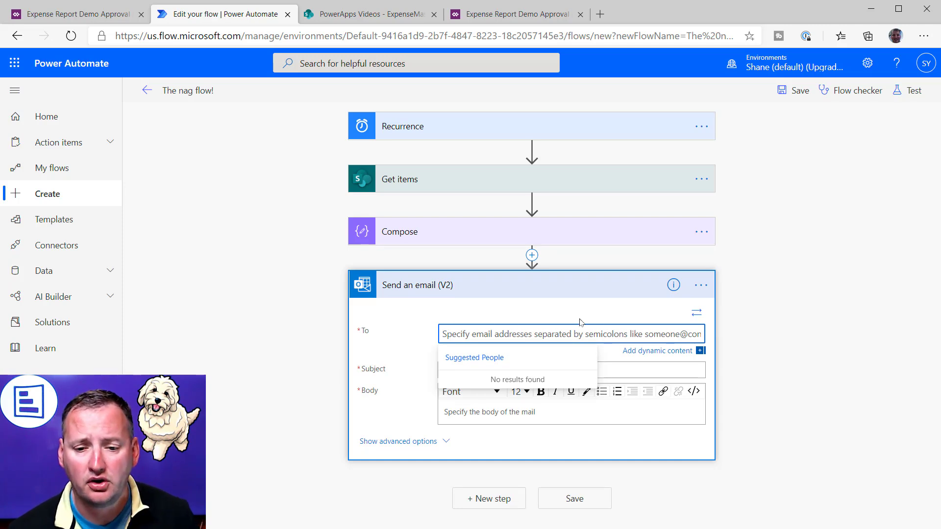
- Check the approver addresses in the ExpenseMaster list, address the email to ApproverEmail from Get items, and expand the email action inside Apply to each
{"action": "left_click", "coordinate": [657, 351]}
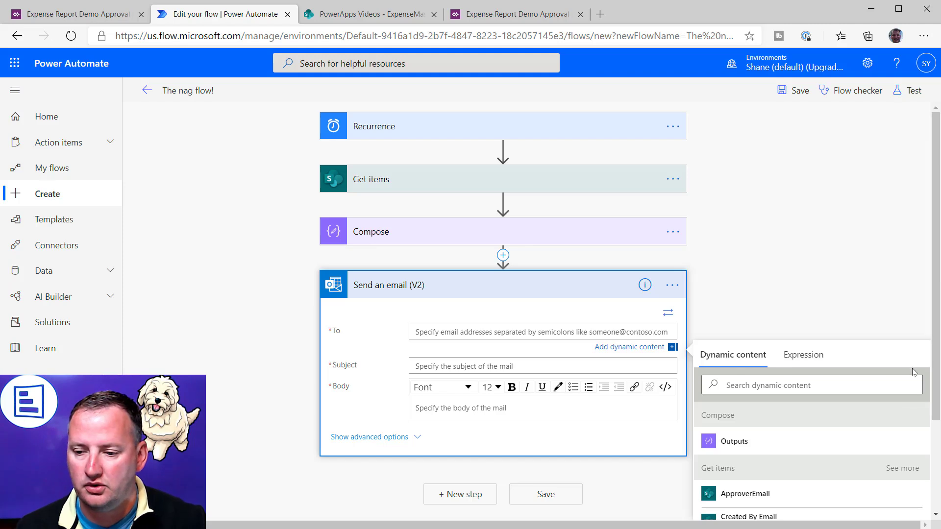
{"action": "scroll", "coordinate": [913, 374], "scroll_direction": "down", "scroll_amount": 3}
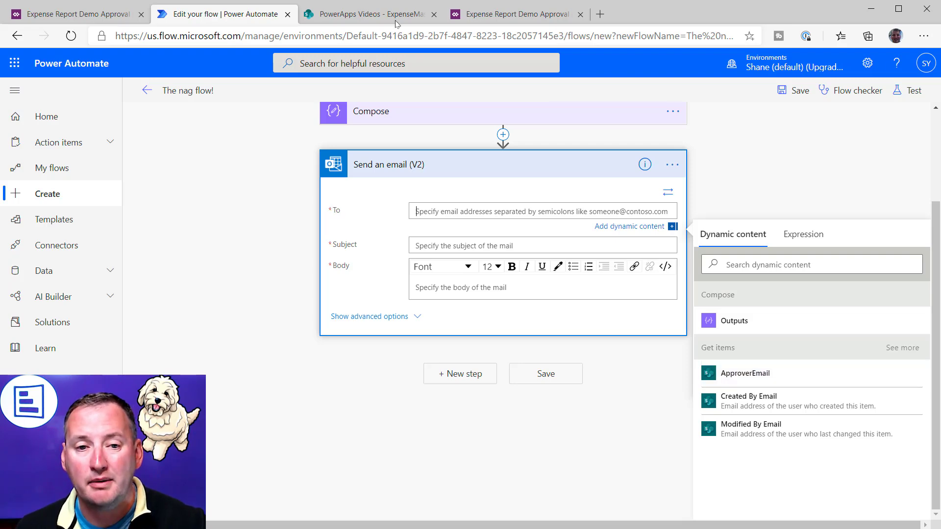
{"action": "left_click", "coordinate": [365, 13]}
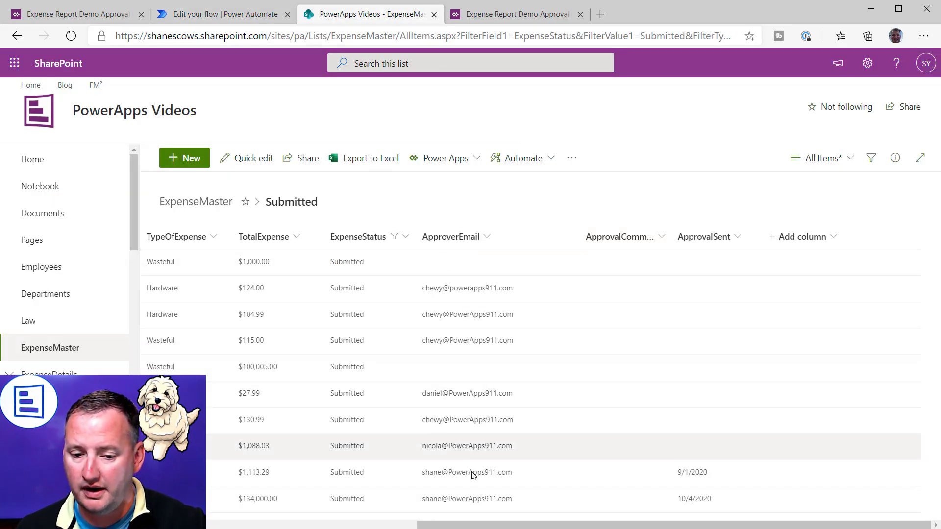
{"action": "left_click", "coordinate": [536, 19]}
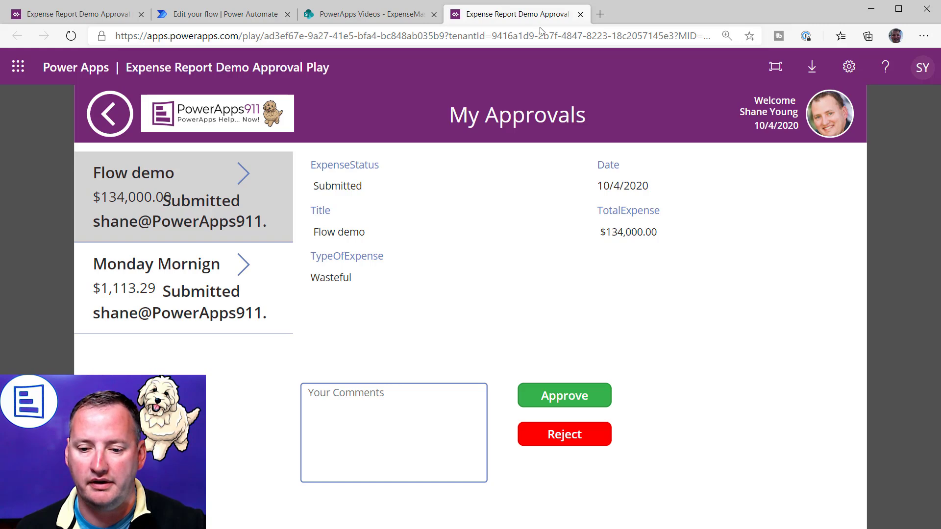
{"action": "left_click", "coordinate": [219, 14]}
{"action": "left_click", "coordinate": [740, 374]}
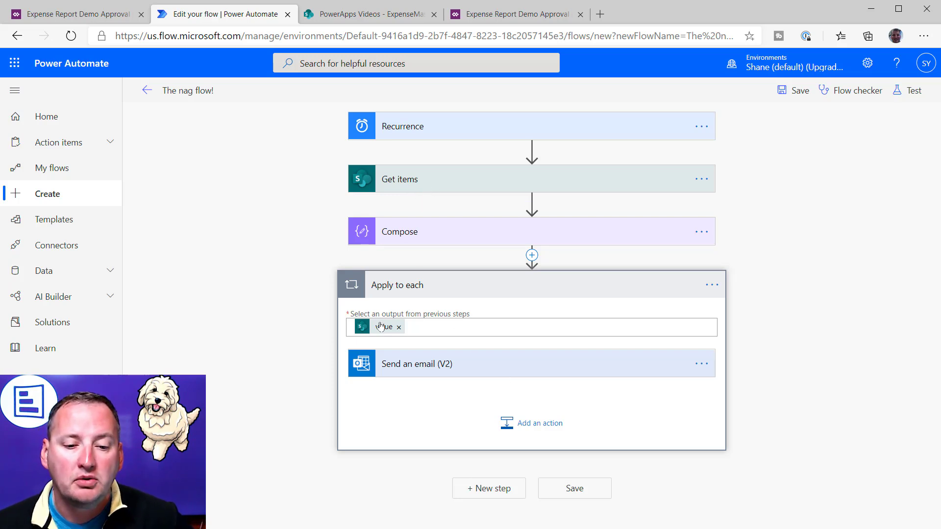
{"action": "left_click", "coordinate": [535, 367]}
{"action": "scroll", "coordinate": [539, 301], "scroll_direction": "down", "scroll_amount": 2}
{"action": "scroll", "coordinate": [489, 297], "scroll_direction": "down", "scroll_amount": 2}
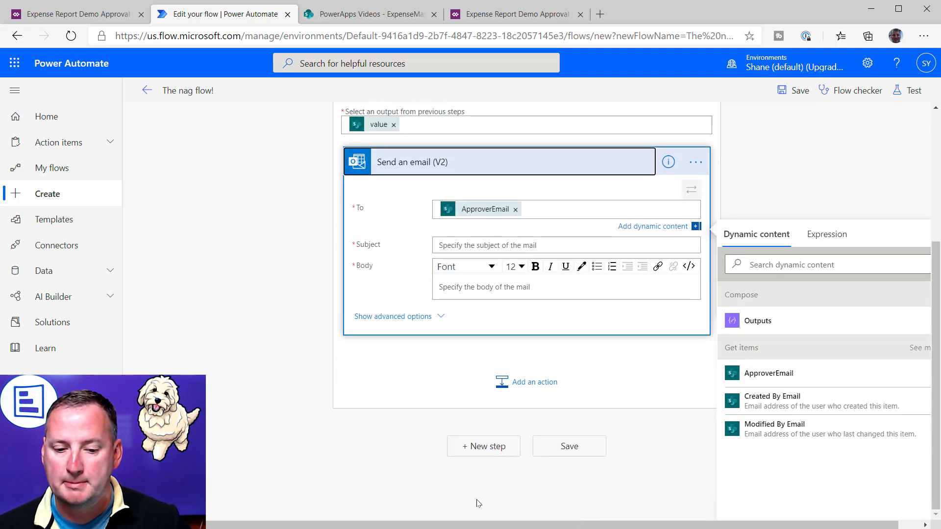
- Set the reminder email's subject to "You forgot to do your approval"
{"action": "left_click", "coordinate": [470, 244]}
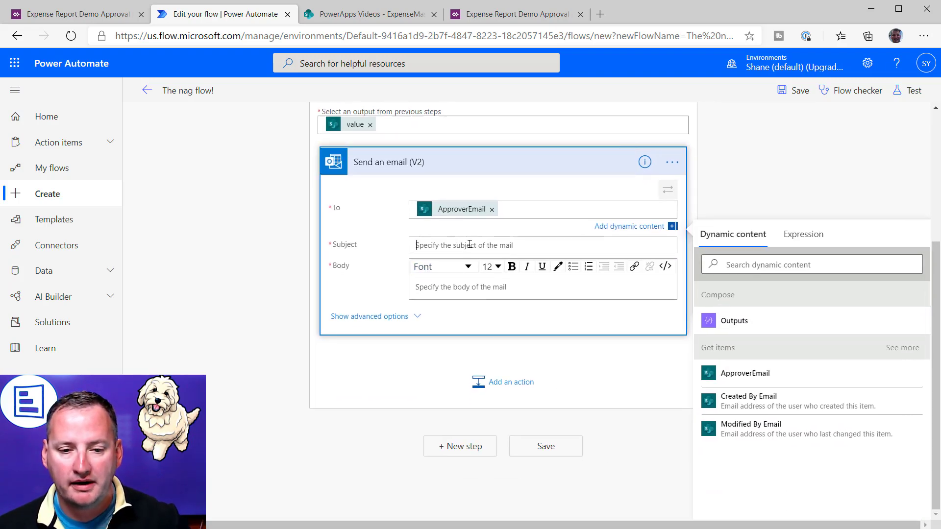
{"action": "type", "text": "You fo"}
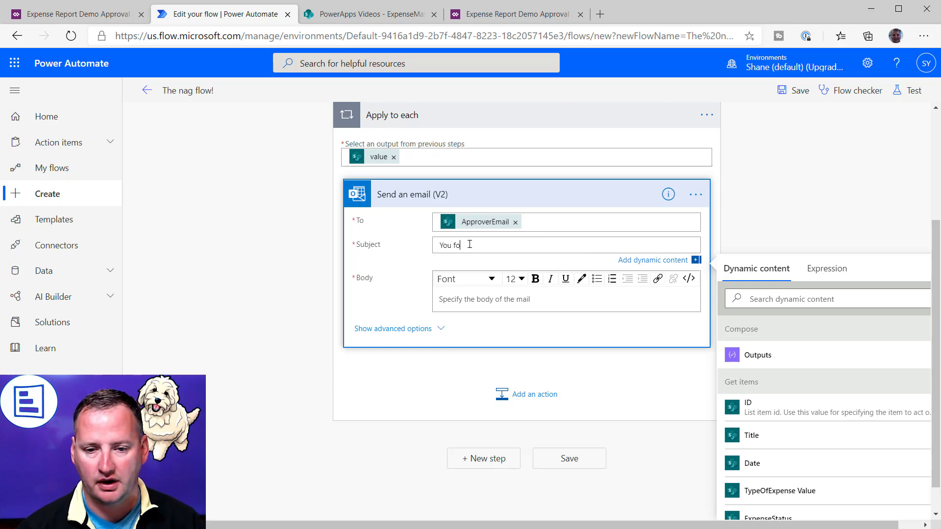
{"action": "type", "text": "rgot to do your approval"}
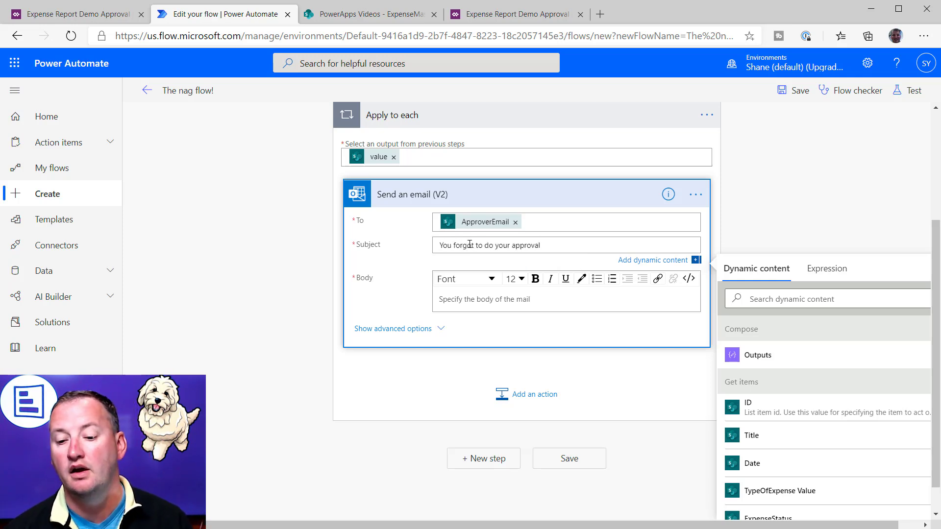
{"action": "scroll", "coordinate": [838, 438], "scroll_direction": "down", "scroll_amount": 3}
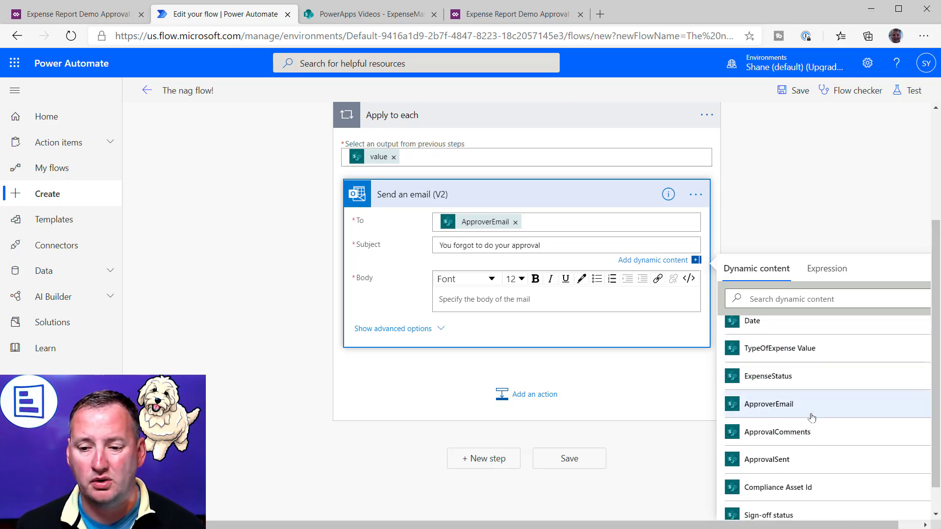
{"action": "scroll", "coordinate": [812, 417], "scroll_direction": "up", "scroll_amount": 1}
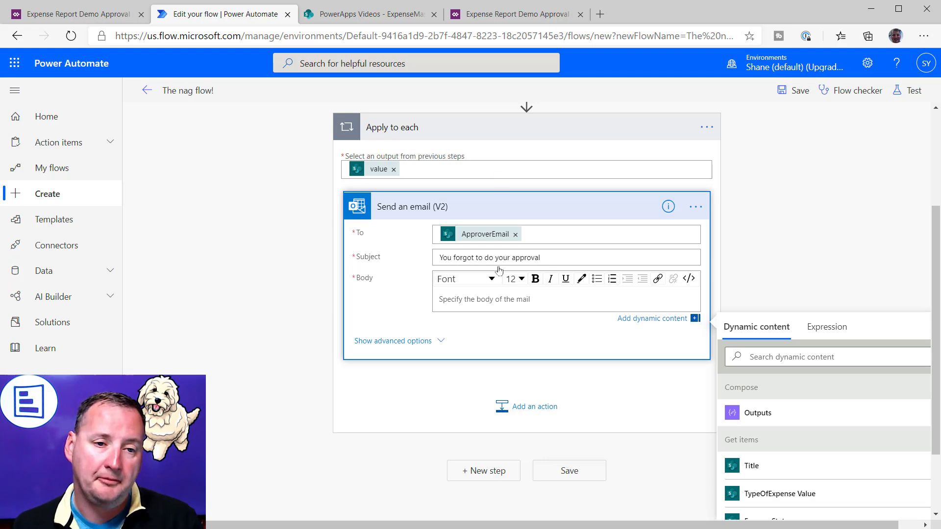
- Switch to Power Apps Studio, exit the app preview, and copy the app play URL through "MID=" from Form1's OnSuccess formula
{"action": "left_click", "coordinate": [96, 12]}
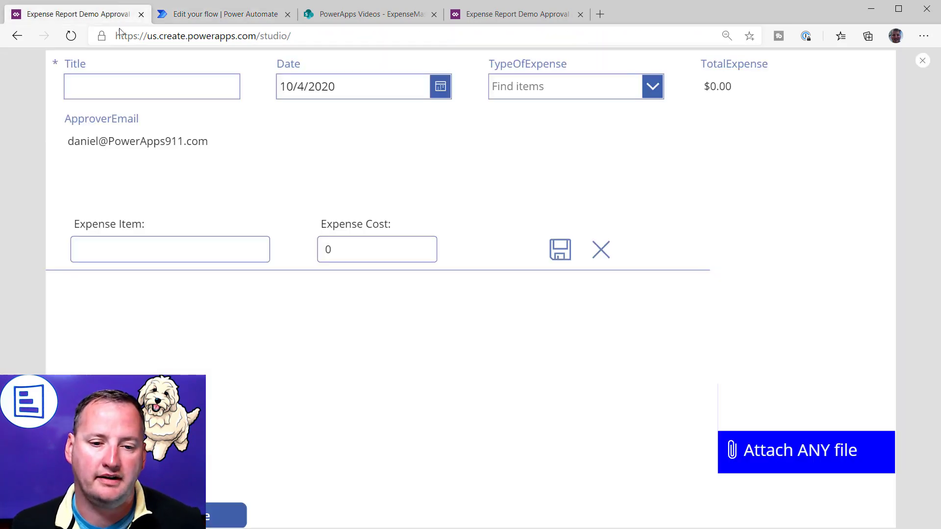
{"action": "left_click", "coordinate": [923, 62]}
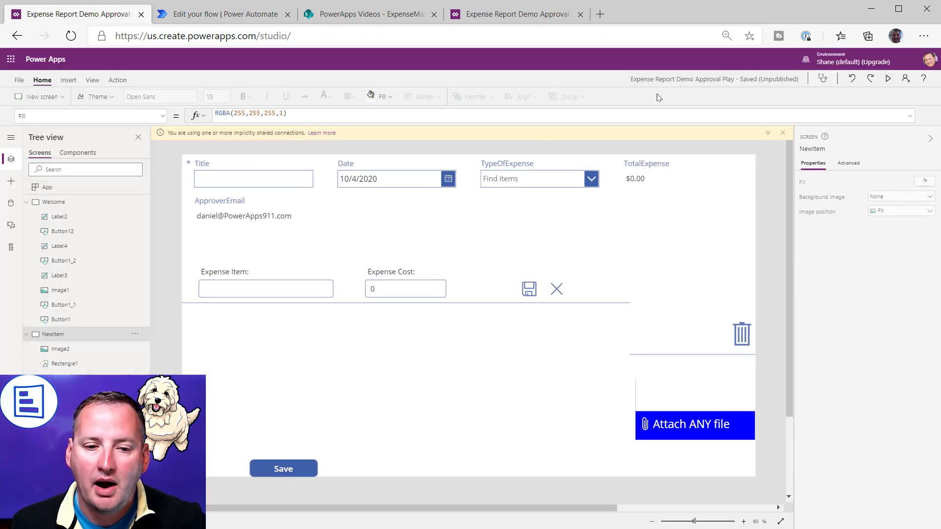
{"action": "scroll", "coordinate": [79, 294], "scroll_direction": "down", "scroll_amount": 5}
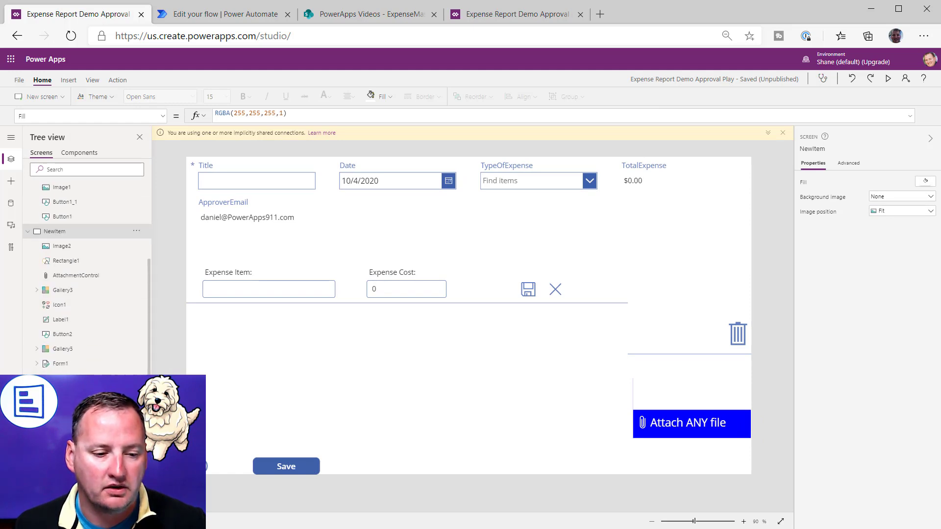
{"action": "left_click", "coordinate": [60, 362]}
{"action": "left_click", "coordinate": [309, 116]}
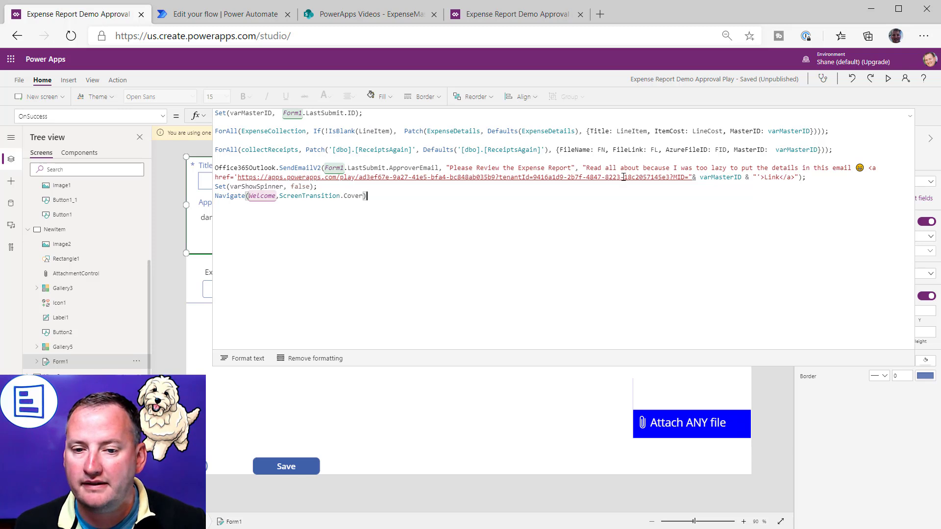
{"action": "mouse_move", "coordinate": [237, 178]}
{"action": "left_mouse_down"}
{"action": "mouse_move", "coordinate": [601, 178]}
{"action": "mouse_move", "coordinate": [661, 169]}
{"action": "mouse_move", "coordinate": [690, 178]}
{"action": "left_mouse_up"}
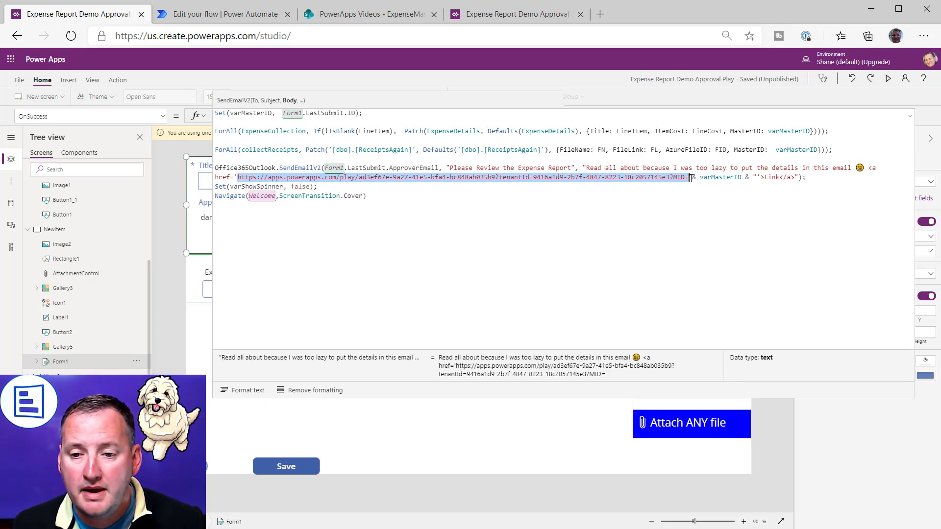
{"action": "mouse_move", "coordinate": [691, 178]}
{"action": "left_mouse_down"}
{"action": "mouse_move", "coordinate": [745, 178]}
{"action": "mouse_move", "coordinate": [690, 178]}
{"action": "left_mouse_up"}
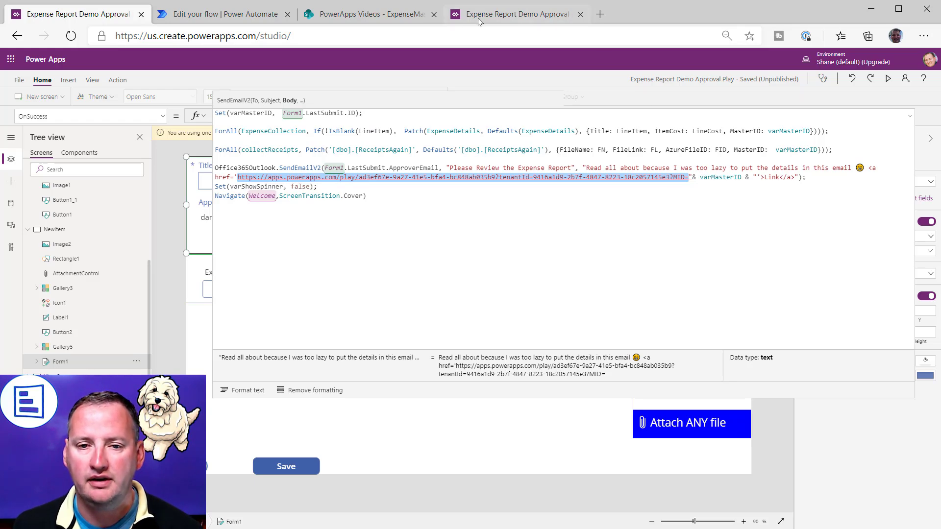
- Return to the flow in Power Automate, enter "Here is the" as the email body, and append a hyperlink titled "link" targeting the copied URL
{"action": "left_click", "coordinate": [249, 14]}
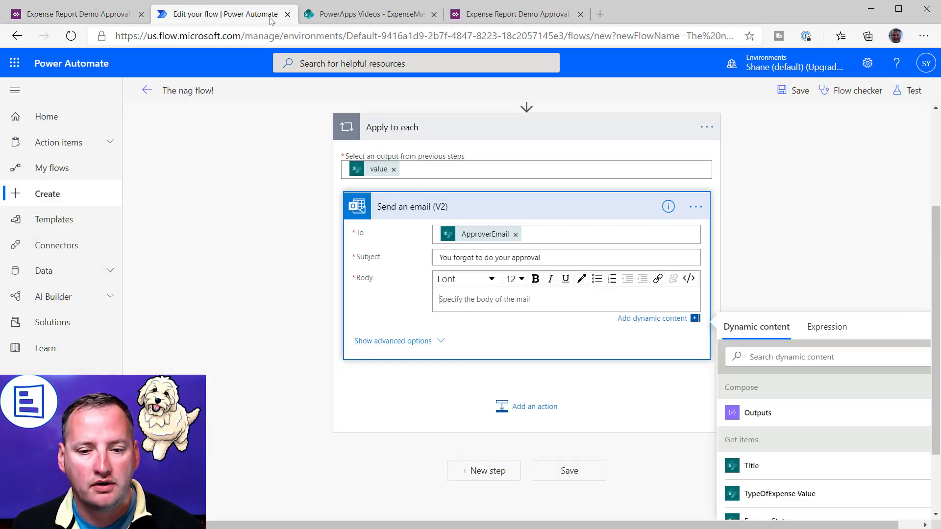
{"action": "type", "text": "HEre is the link"}
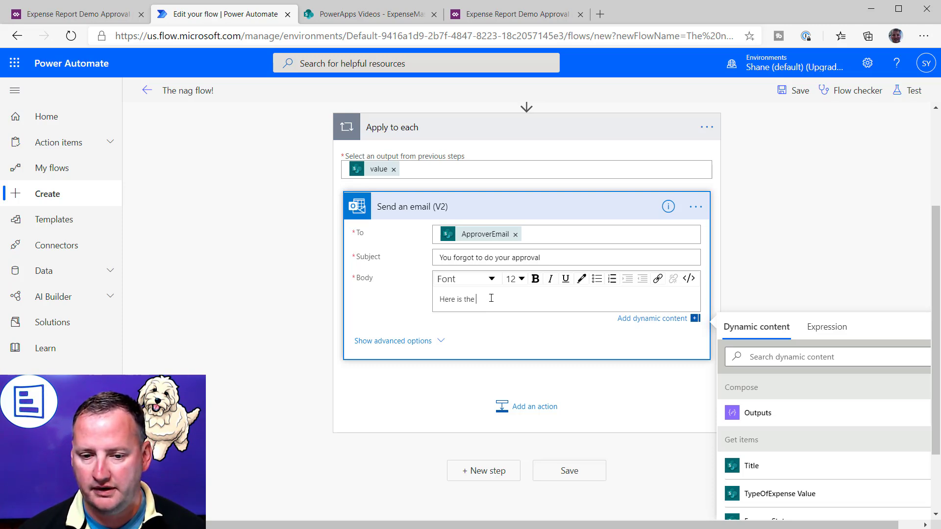
{"action": "left_click", "coordinate": [659, 281]}
{"action": "scroll", "coordinate": [805, 262], "scroll_direction": "down", "scroll_amount": 3}
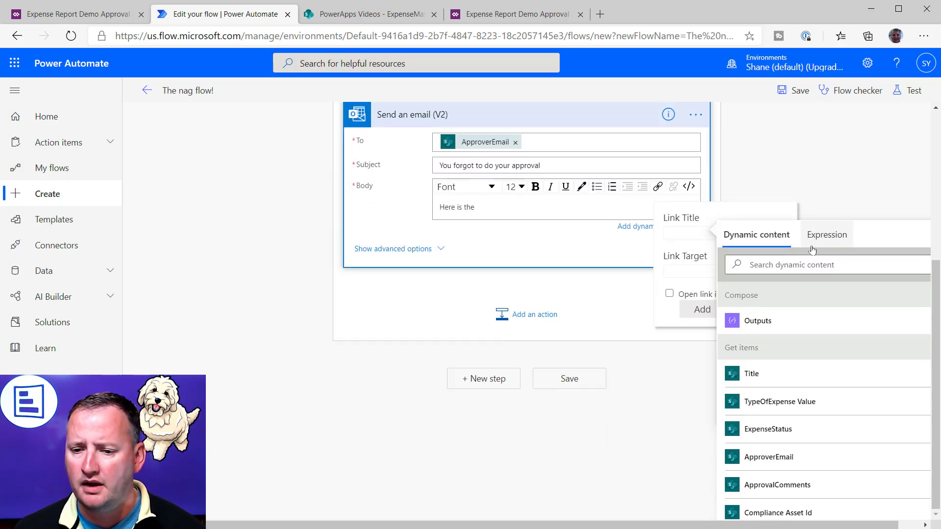
{"action": "left_click", "coordinate": [881, 224]}
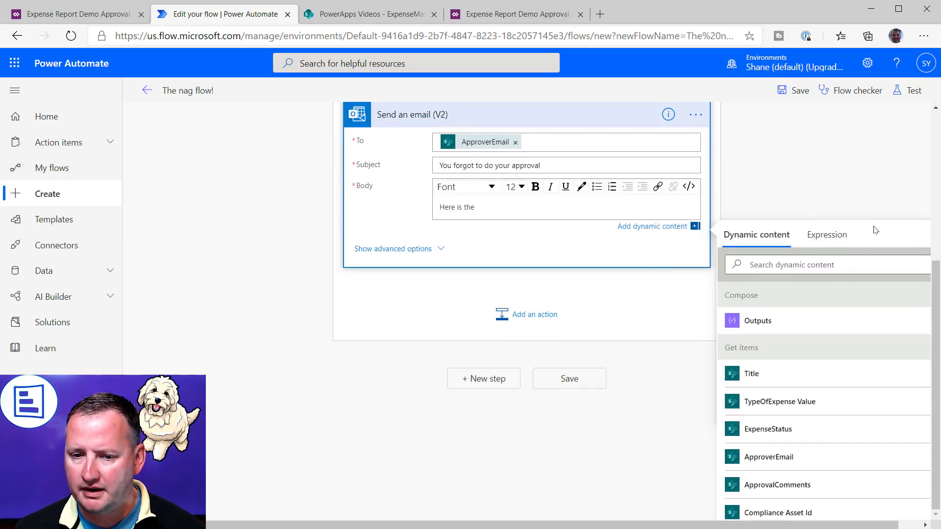
{"action": "left_click", "coordinate": [658, 187]}
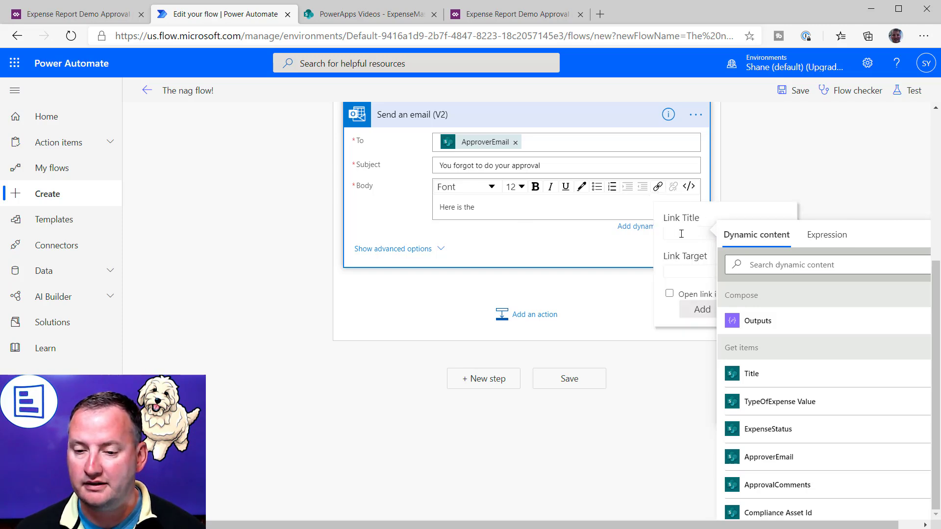
{"action": "type", "text": "link"}
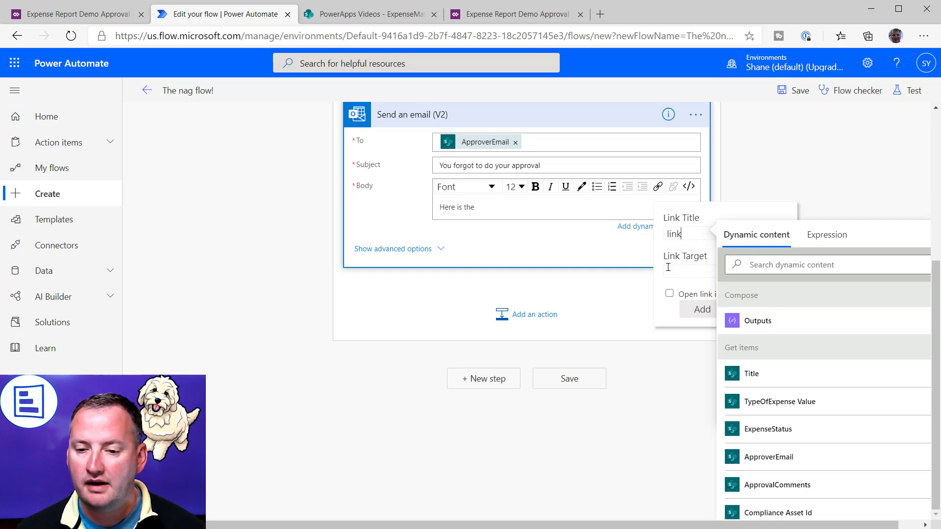
{"action": "key", "text": "ctrl+v"}
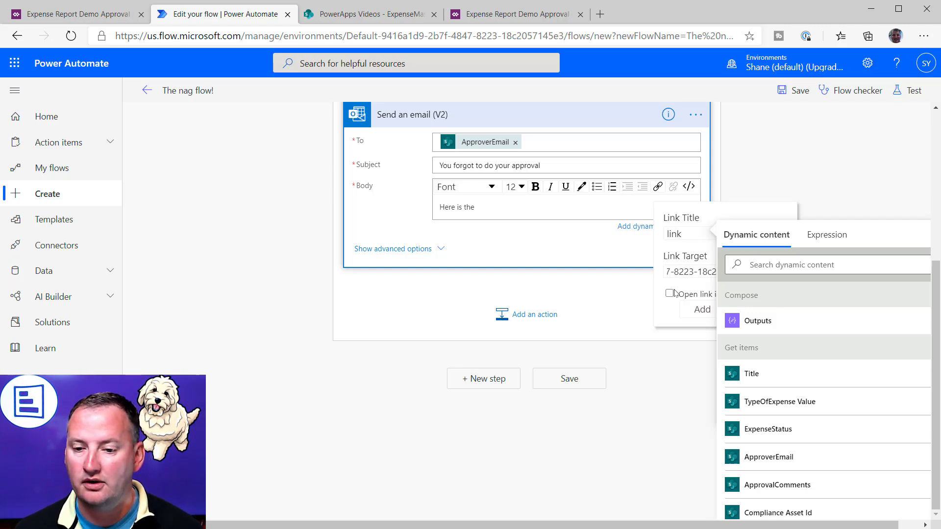
{"action": "left_click", "coordinate": [701, 311]}
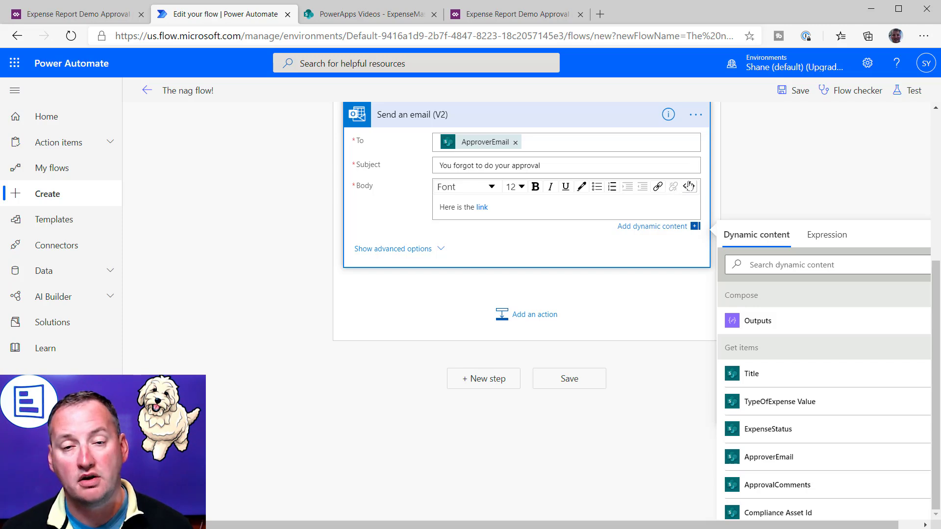
- Show the email body as HTML and insert the Get items ID directly after "MID=" in the link's URL
{"action": "left_click", "coordinate": [690, 189]}
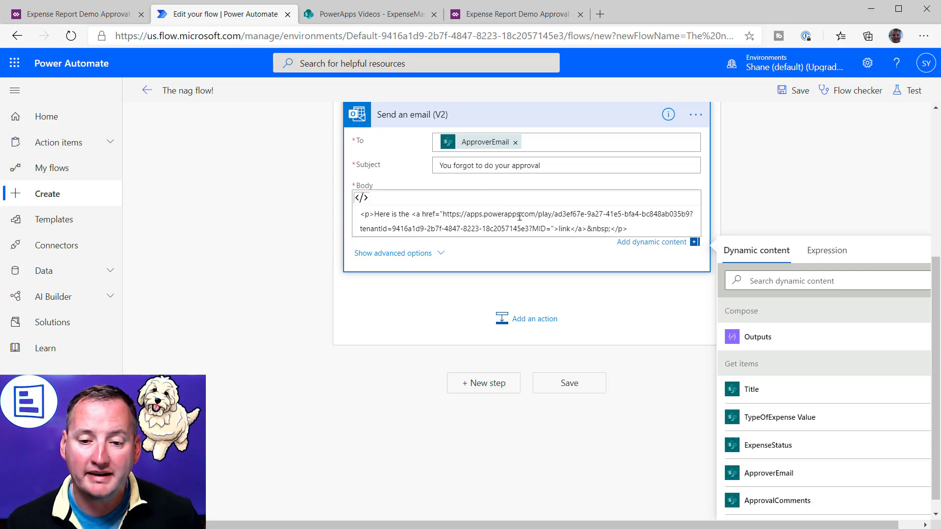
{"action": "left_click_drag", "start_coordinate": [534, 229], "coordinate": [545, 230]}
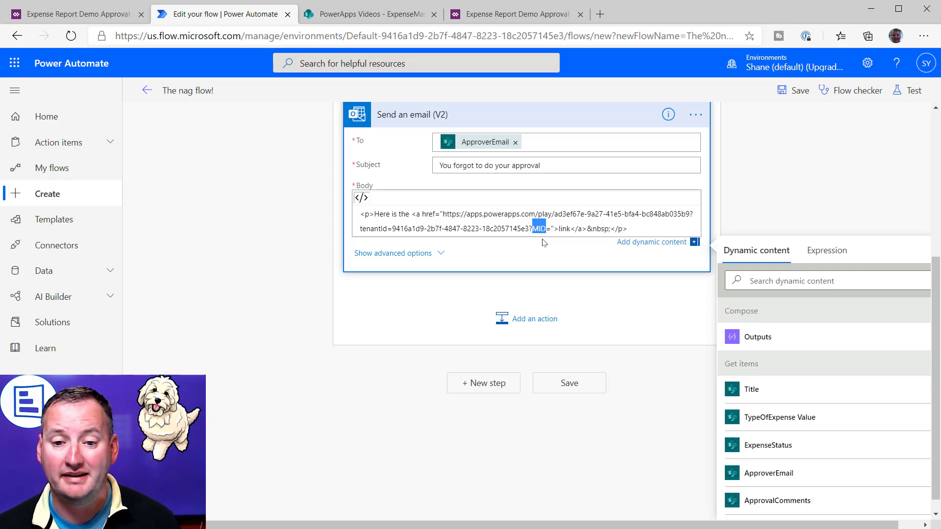
{"action": "left_click", "coordinate": [552, 229]}
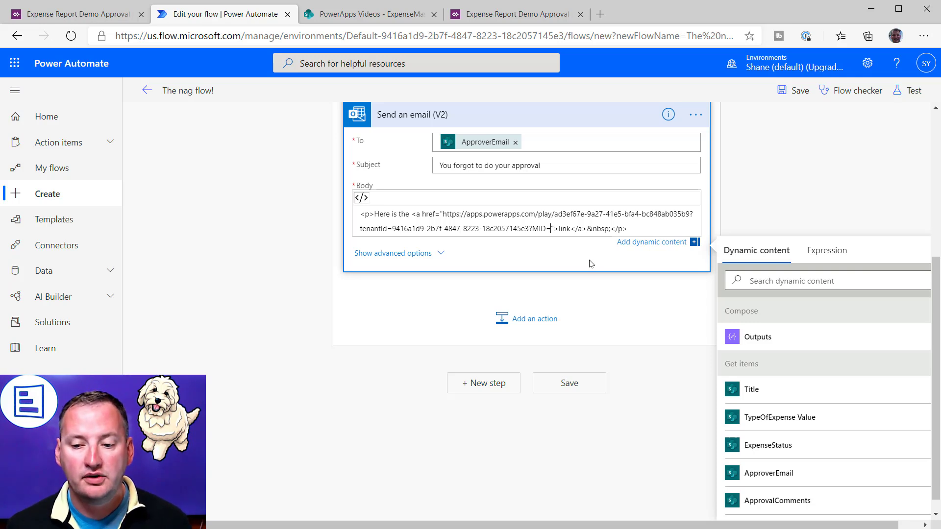
{"action": "left_click", "coordinate": [783, 283]}
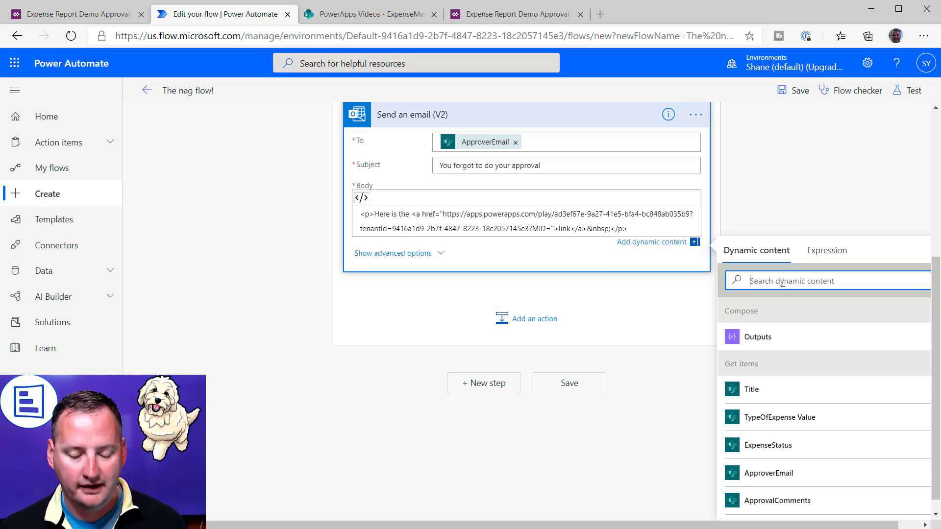
{"action": "type", "text": "ID"}
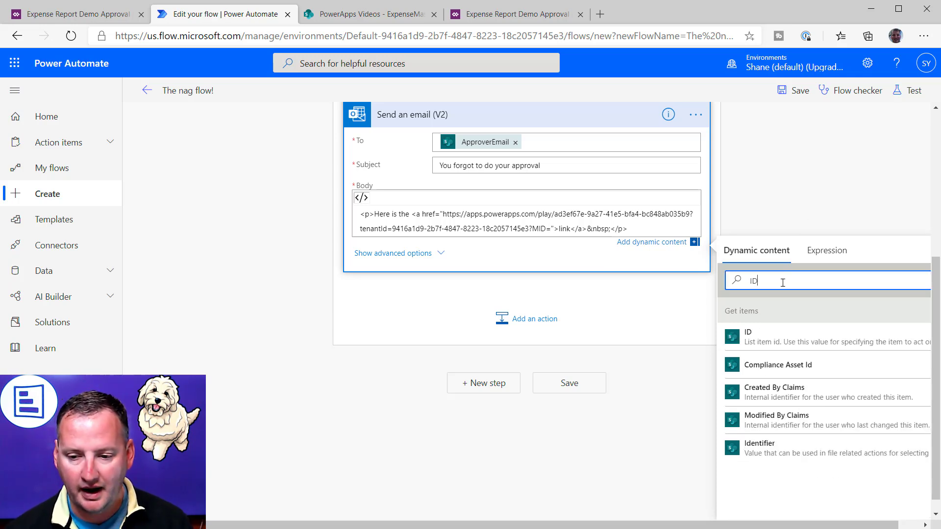
{"action": "left_click", "coordinate": [783, 339]}
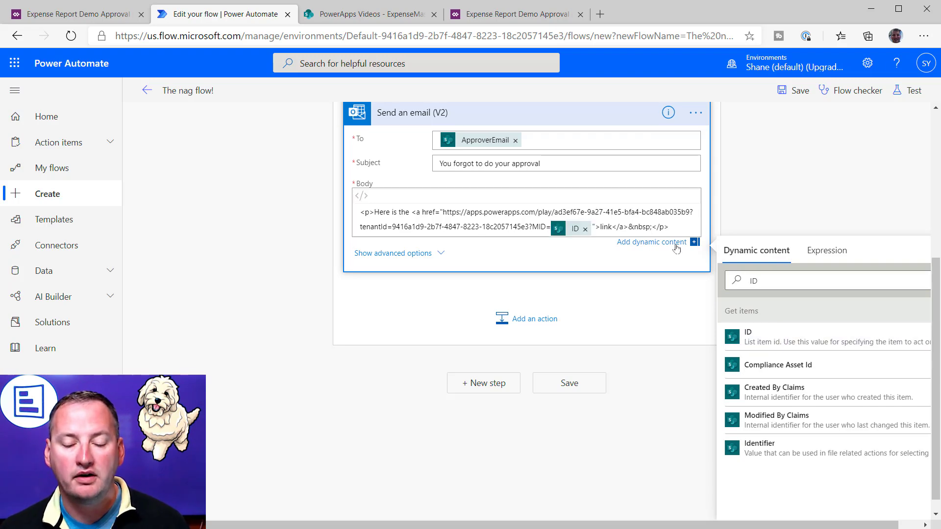
- Save the flow and test it using the data from the most recent previous run
{"action": "scroll", "coordinate": [505, 248], "scroll_direction": "up", "scroll_amount": 5}
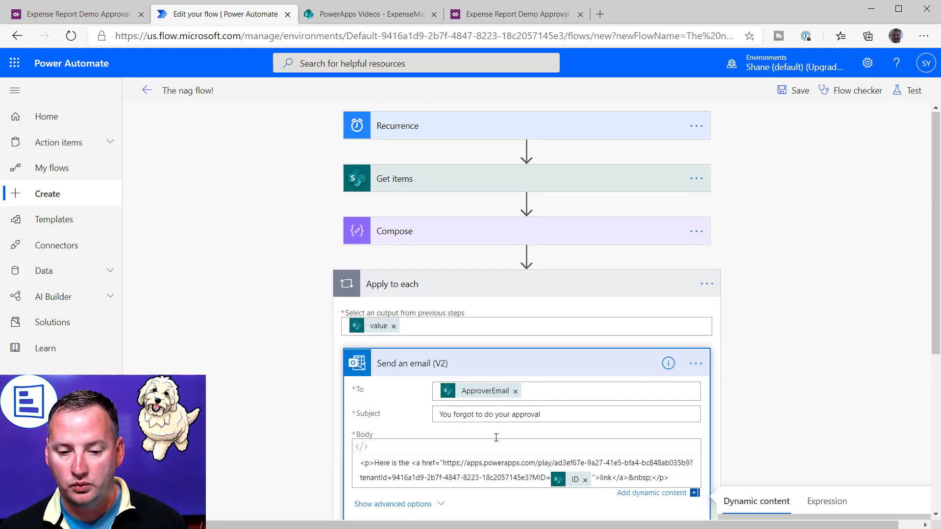
{"action": "scroll", "coordinate": [510, 378], "scroll_direction": "down", "scroll_amount": 3}
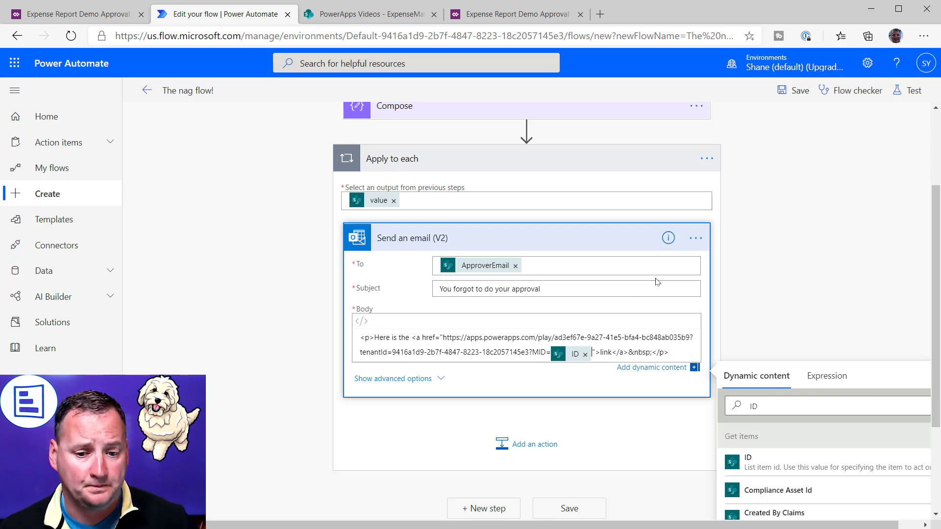
{"action": "scroll", "coordinate": [760, 257], "scroll_direction": "down", "scroll_amount": 2}
{"action": "scroll", "coordinate": [760, 257], "scroll_direction": "up", "scroll_amount": 3}
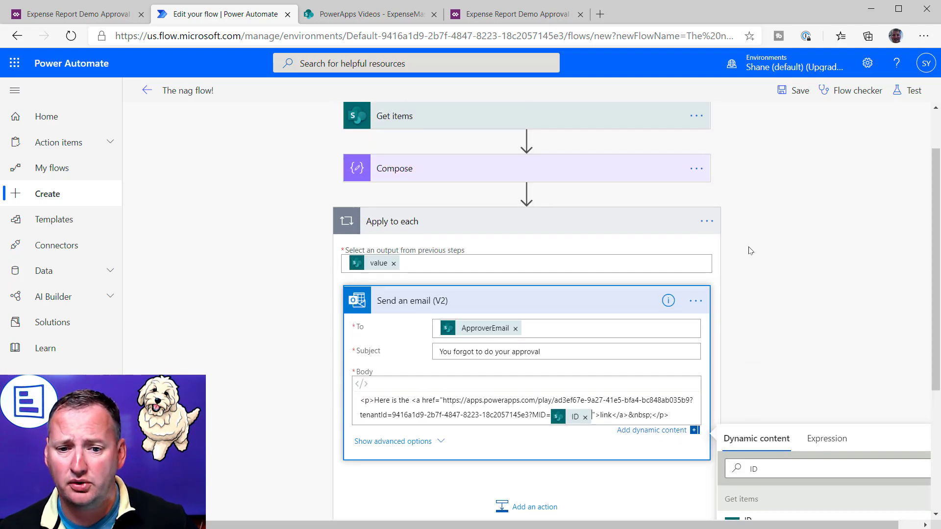
{"action": "scroll", "coordinate": [752, 252], "scroll_direction": "up", "scroll_amount": 2}
{"action": "left_click", "coordinate": [793, 93]}
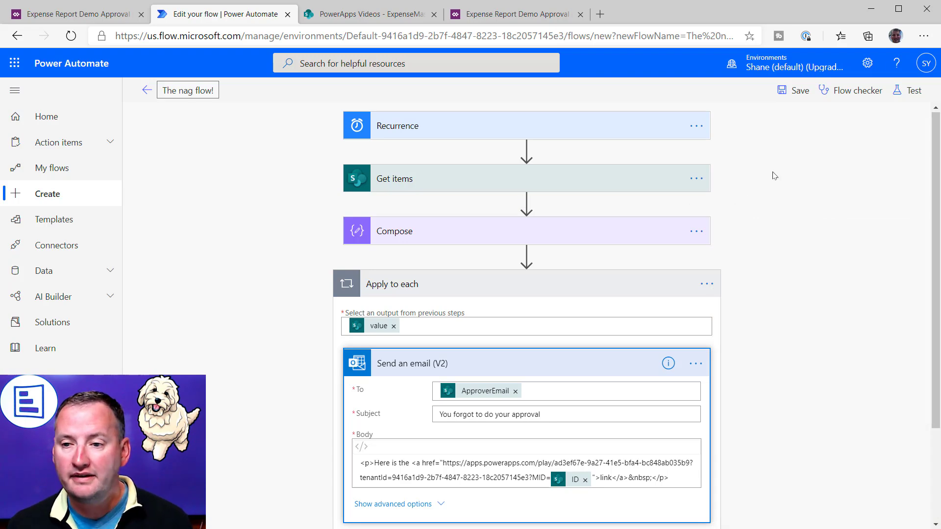
{"action": "left_click", "coordinate": [910, 91]}
{"action": "left_click", "coordinate": [794, 181]}
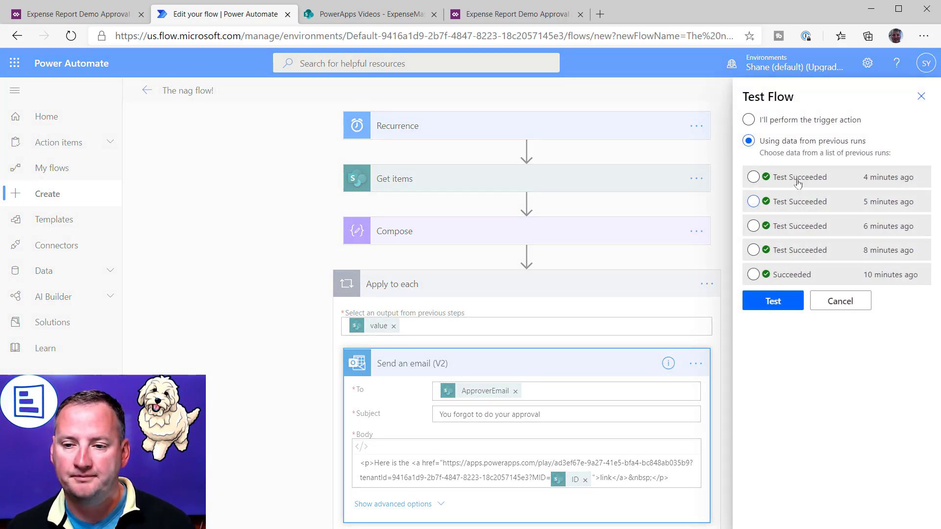
{"action": "left_click", "coordinate": [777, 301]}
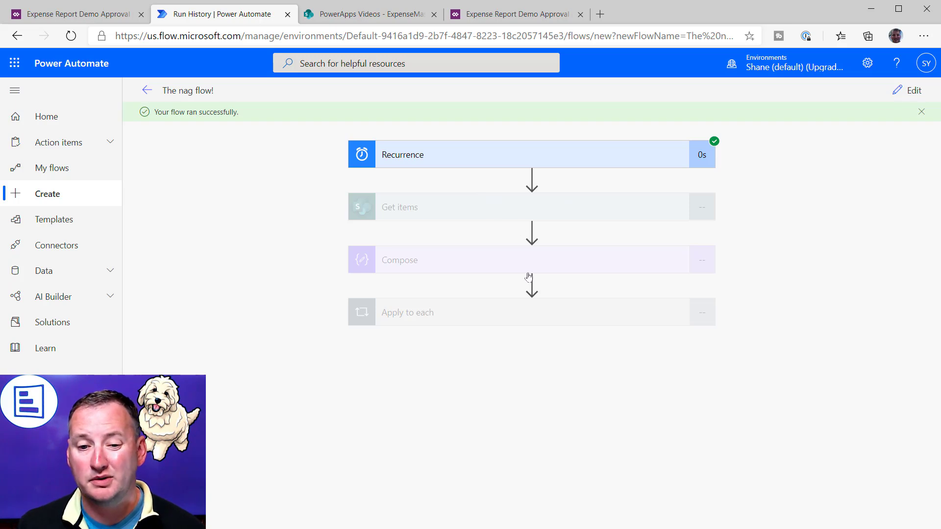
- Examine the Send an email (V2) inputs inside the run's Apply to each, and follow the link in the received reminder email
{"action": "left_click", "coordinate": [528, 317]}
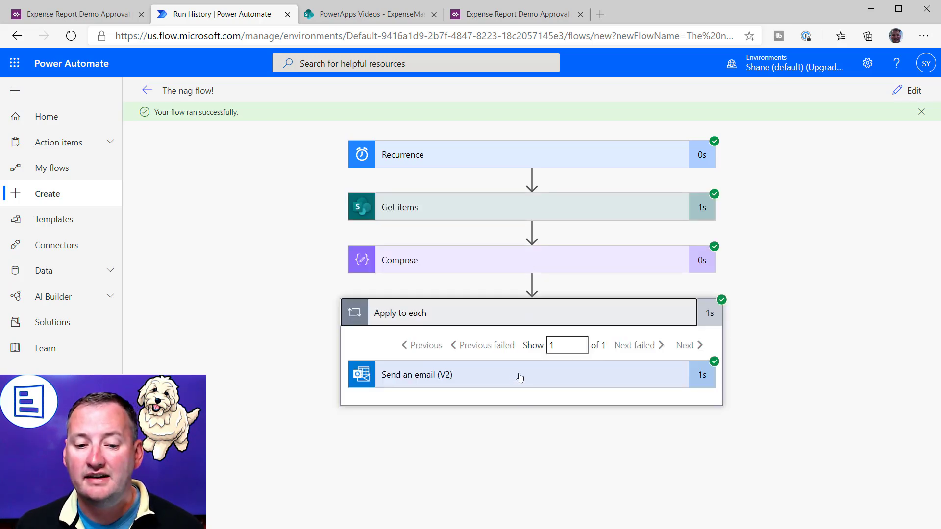
{"action": "left_click", "coordinate": [490, 378]}
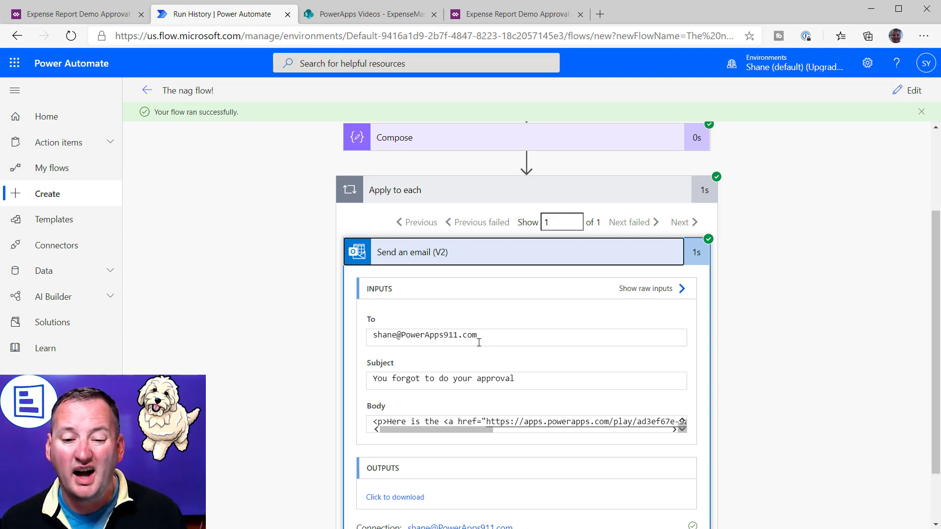
{"action": "scroll", "coordinate": [479, 342], "scroll_direction": "down", "scroll_amount": 2}
{"action": "scroll", "coordinate": [471, 345], "scroll_direction": "up", "scroll_amount": 2}
{"action": "scroll", "coordinate": [521, 307], "scroll_direction": "down", "scroll_amount": 2}
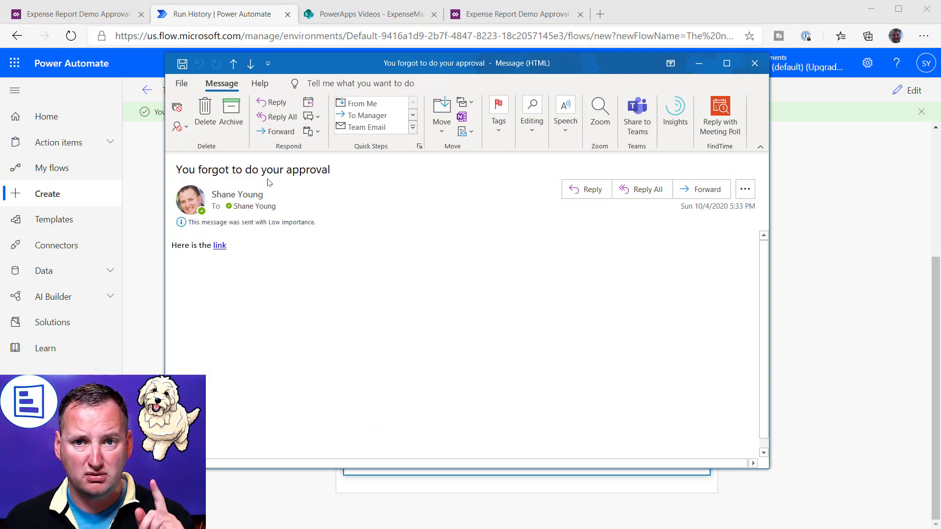
{"action": "left_click", "coordinate": [220, 247]}
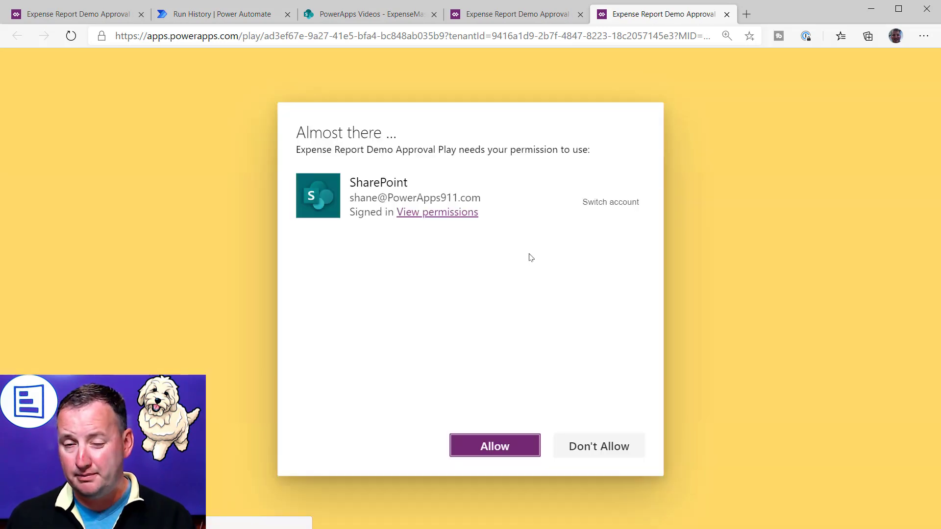
- Allow Expense Report Demo Approval Play to use SharePoint, and reopen The nag flow! for editing in Power Automate
{"action": "left_click", "coordinate": [519, 443]}
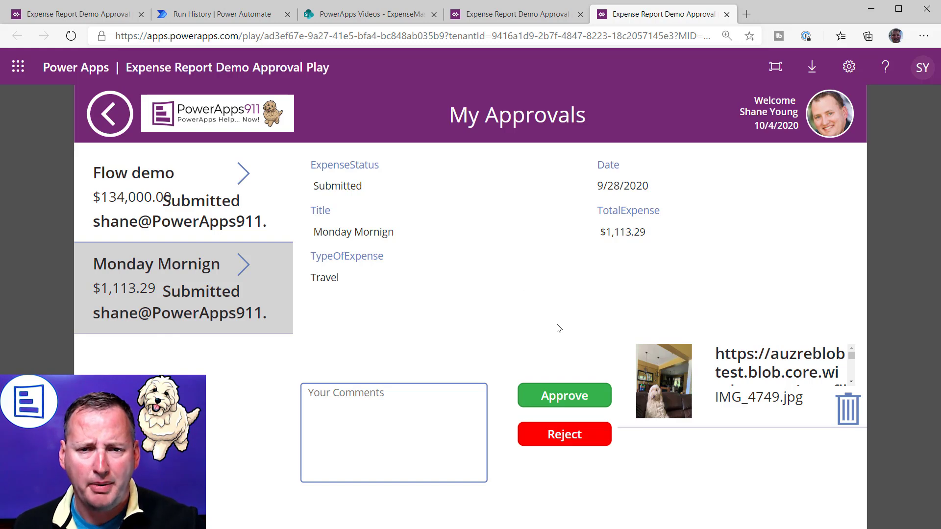
{"action": "left_click", "coordinate": [259, 18]}
{"action": "left_click", "coordinate": [910, 91]}
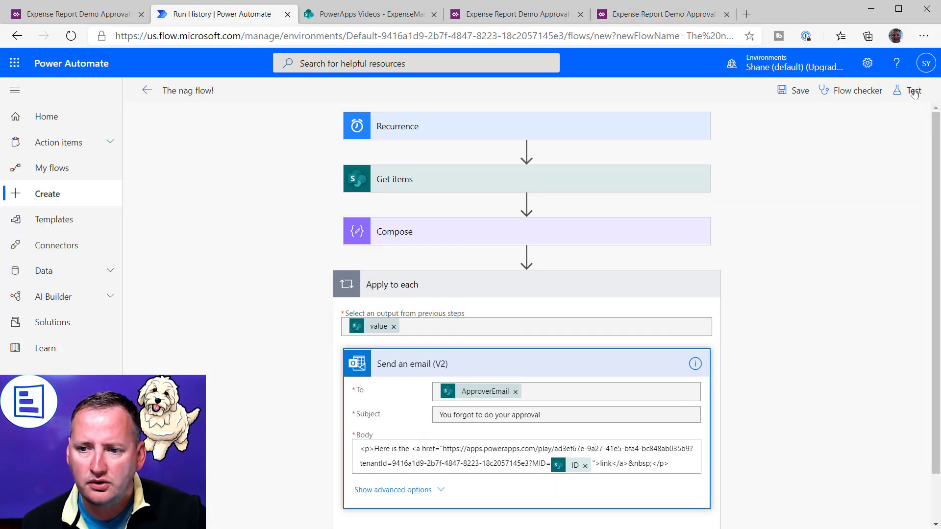
- Review the flow's Recurrence settings, the Compose inputs, and the email action inside Apply to each
{"action": "scroll", "coordinate": [716, 302], "scroll_direction": "down", "scroll_amount": 1}
{"action": "scroll", "coordinate": [727, 302], "scroll_direction": "up", "scroll_amount": 1}
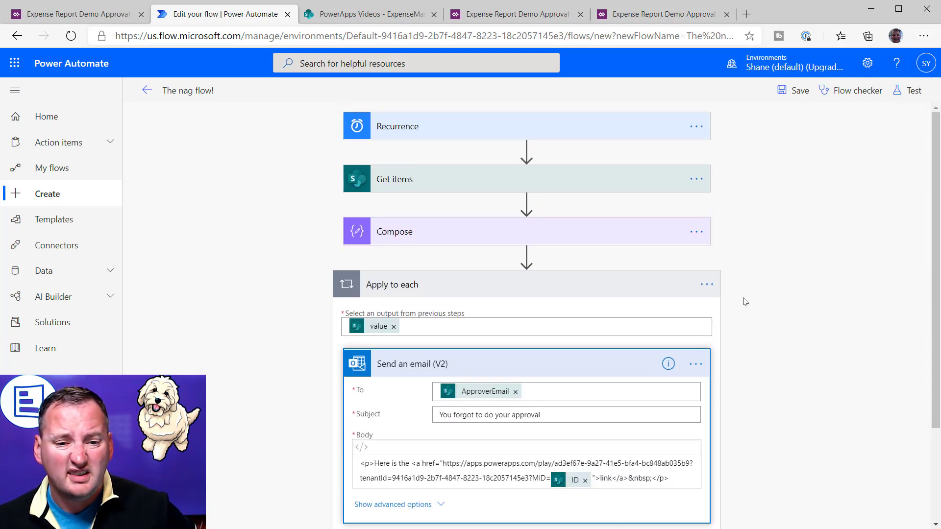
{"action": "left_click", "coordinate": [493, 126]}
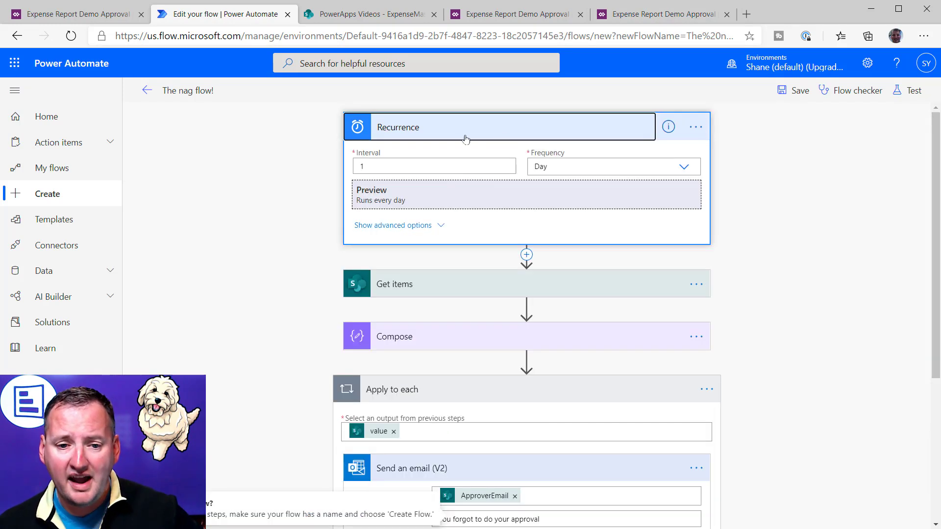
{"action": "left_click", "coordinate": [487, 126]}
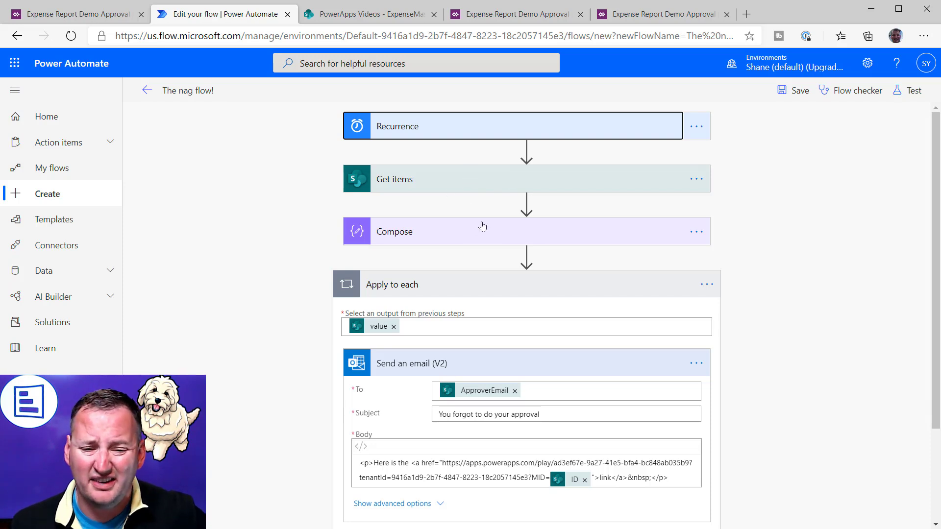
{"action": "left_click", "coordinate": [526, 240]}
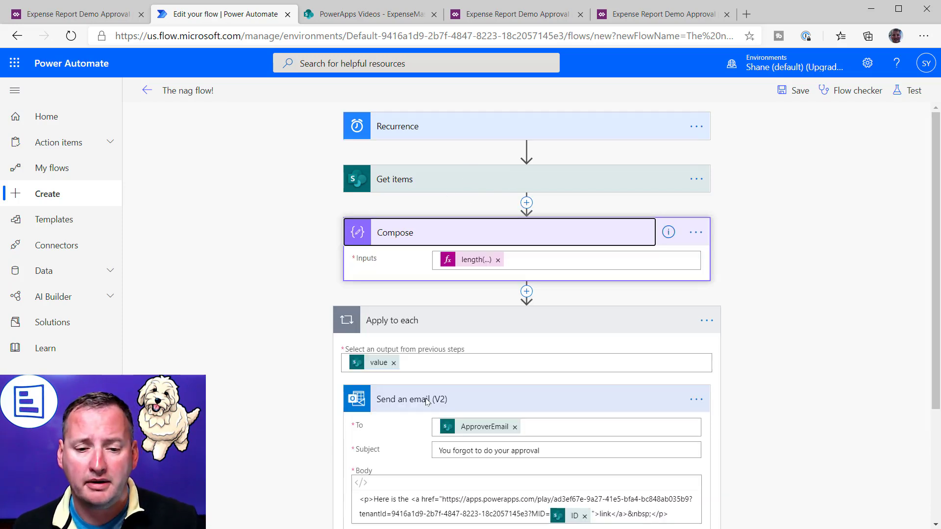
{"action": "left_click", "coordinate": [486, 232]}
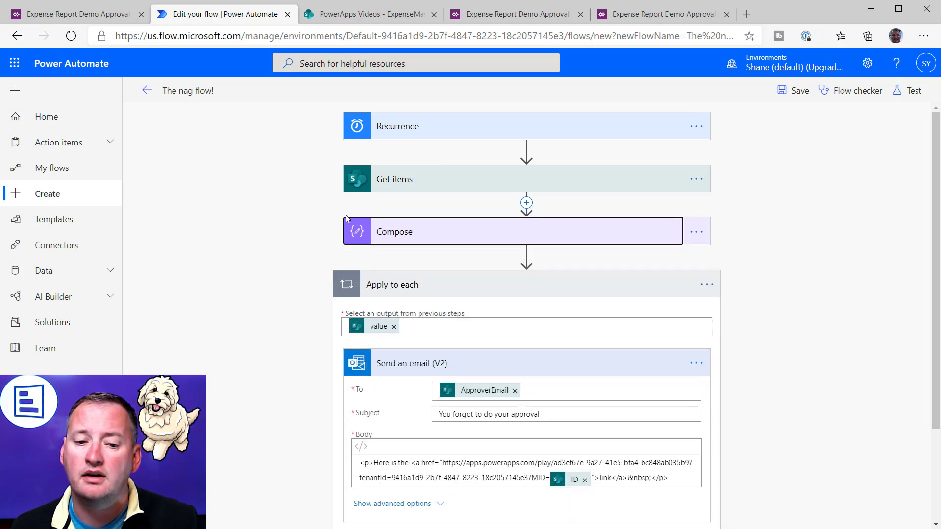
{"action": "scroll", "coordinate": [443, 216], "scroll_direction": "down", "scroll_amount": 3}
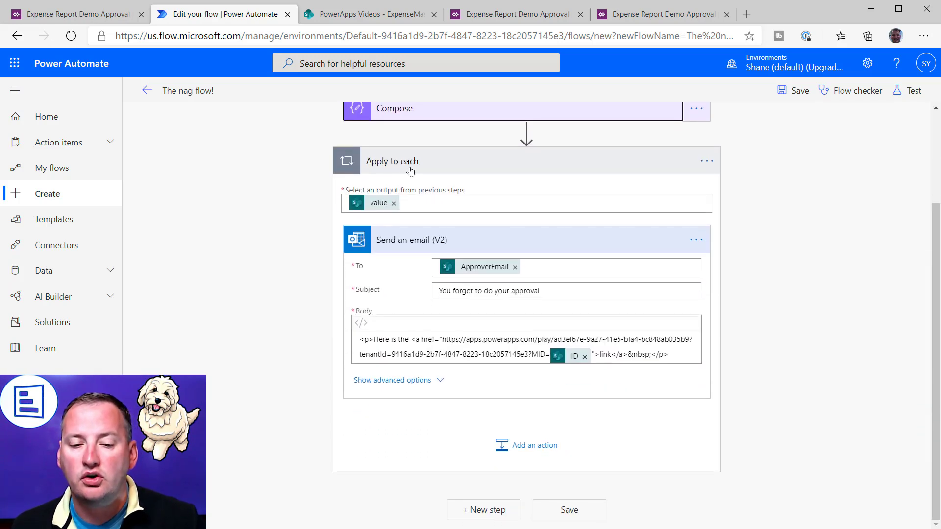